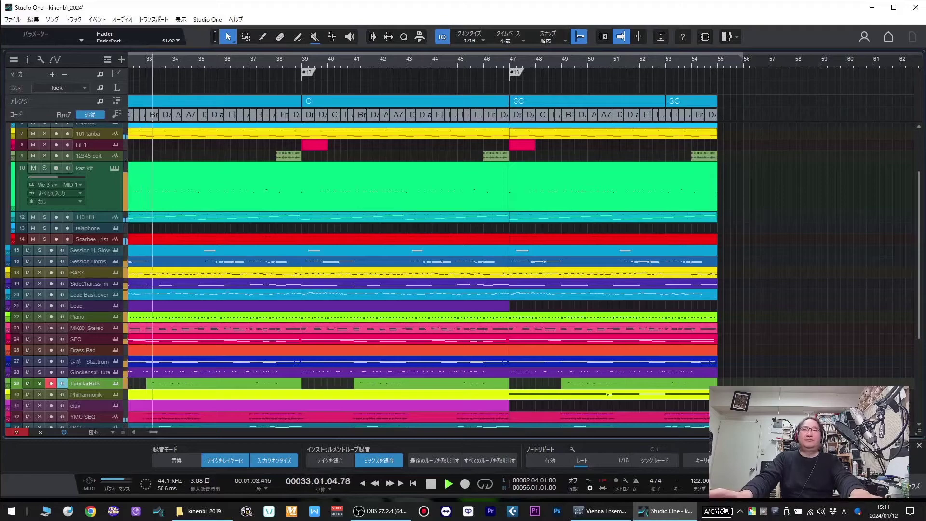
key(e)
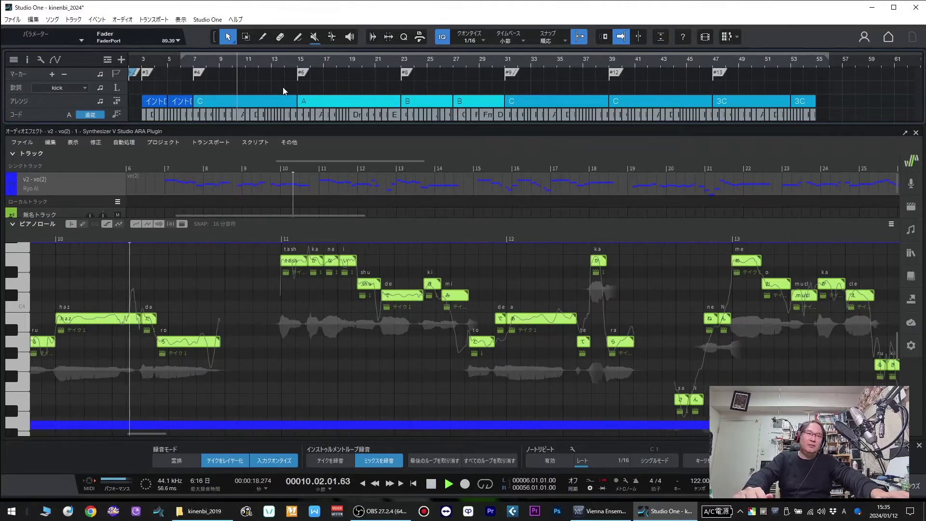
Step: Generate a new take for the "ra" note just before bar 13 in the vocal piano roll
right_click(612, 349)
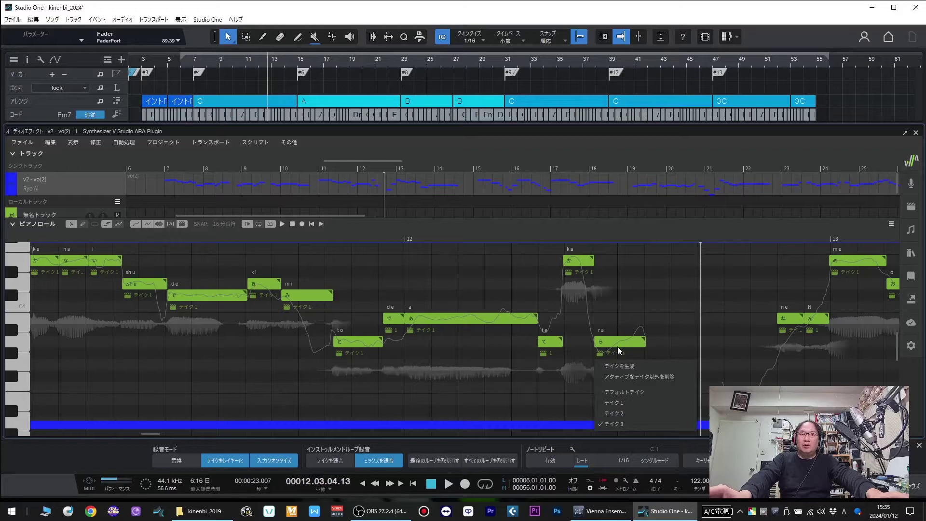
click(619, 366)
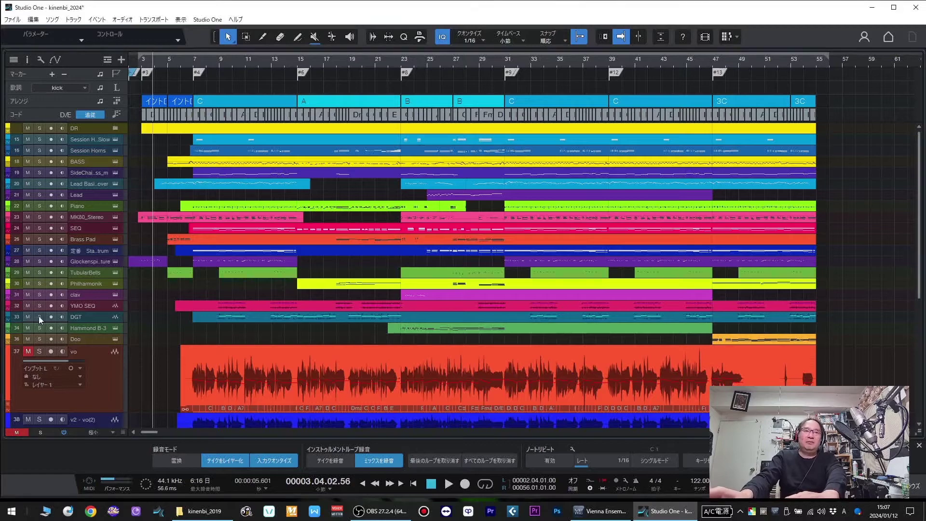
Step: Look over the vocal and harmony tracks, and expand the DR folder track to show its drum tracks
scroll(646, 227, down, 5)
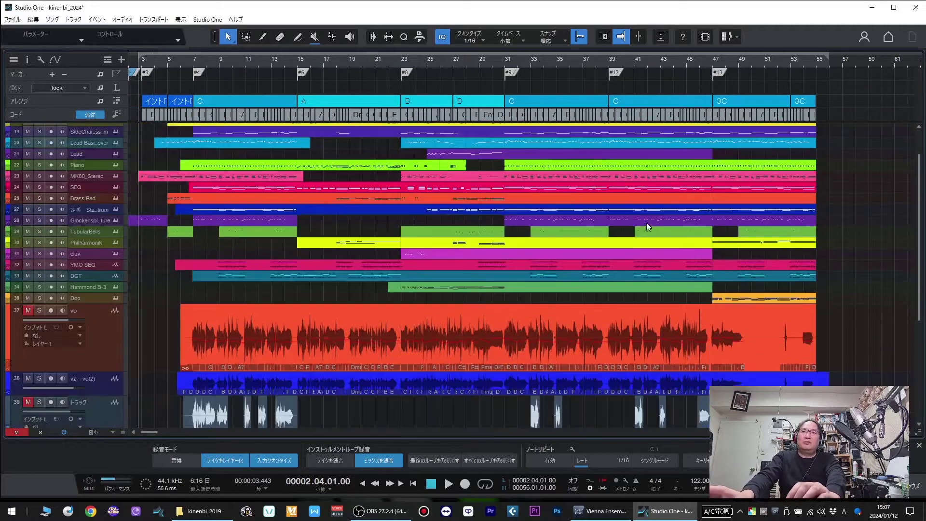
scroll(636, 226, down, 2)
scroll(575, 230, up, 4)
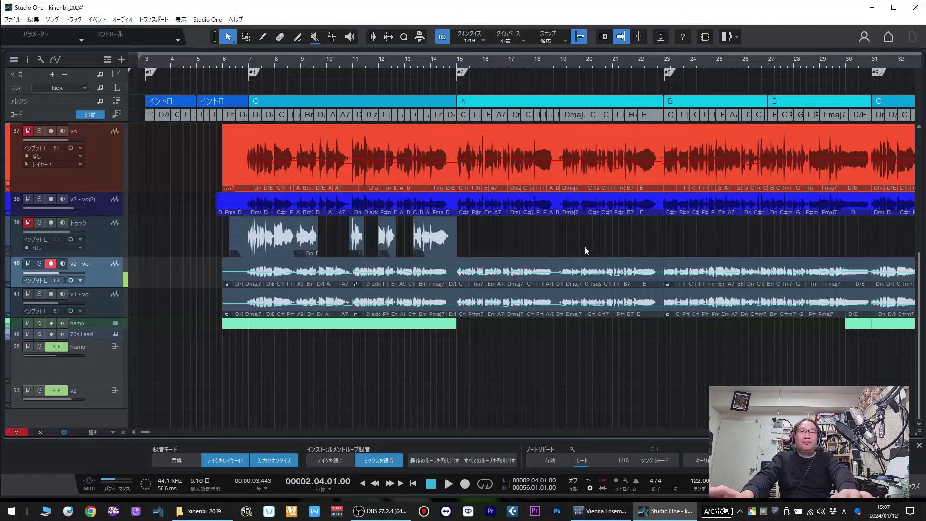
scroll(549, 246, down, 3)
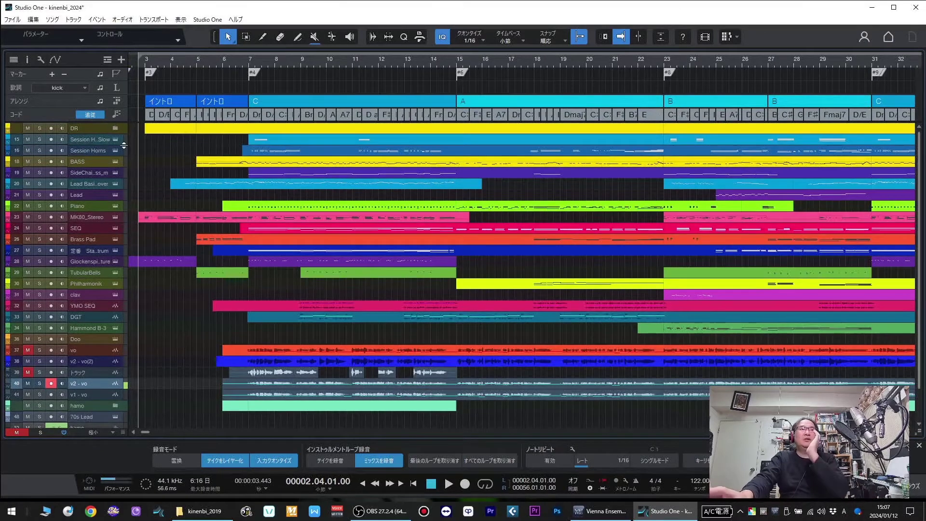
click(8, 129)
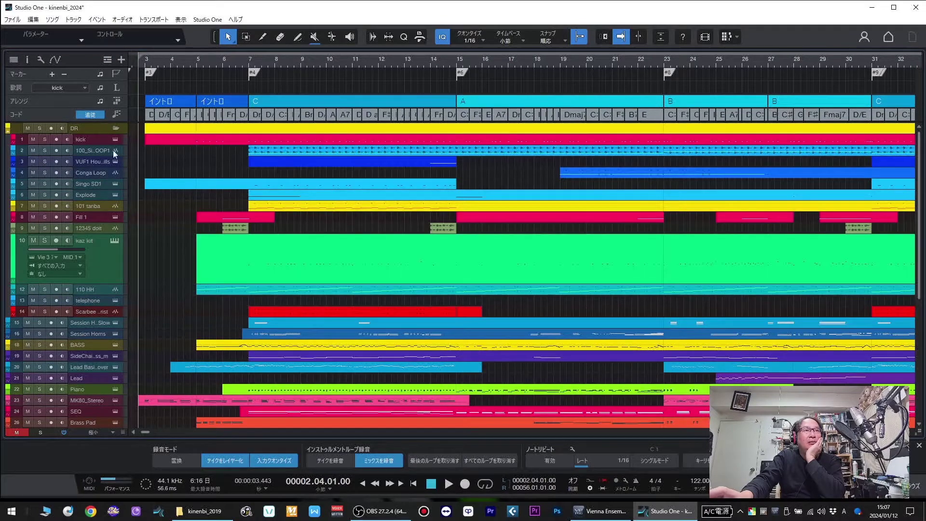
Step: Open the kick track's Impact XT instrument, audition pads such as SCHL_Kick_01 and SCHL_Kick_04, and close it
click(92, 140)
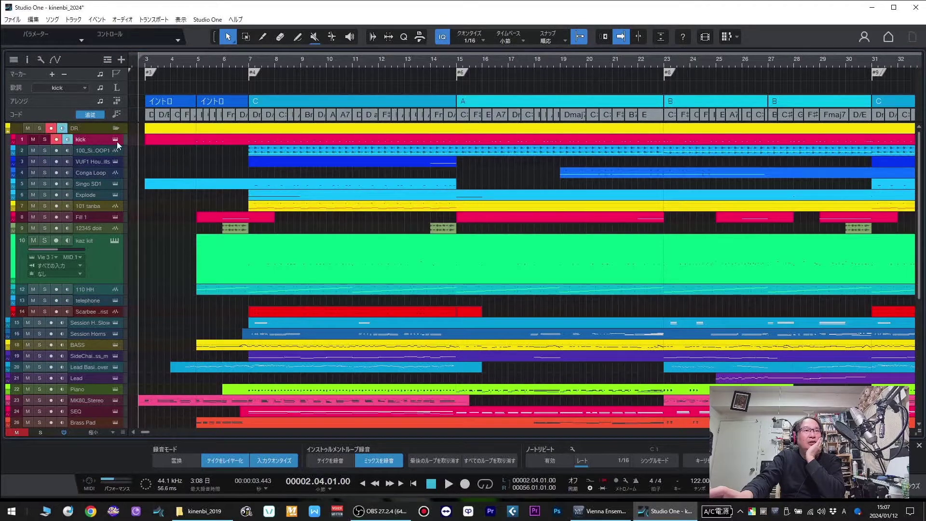
click(116, 140)
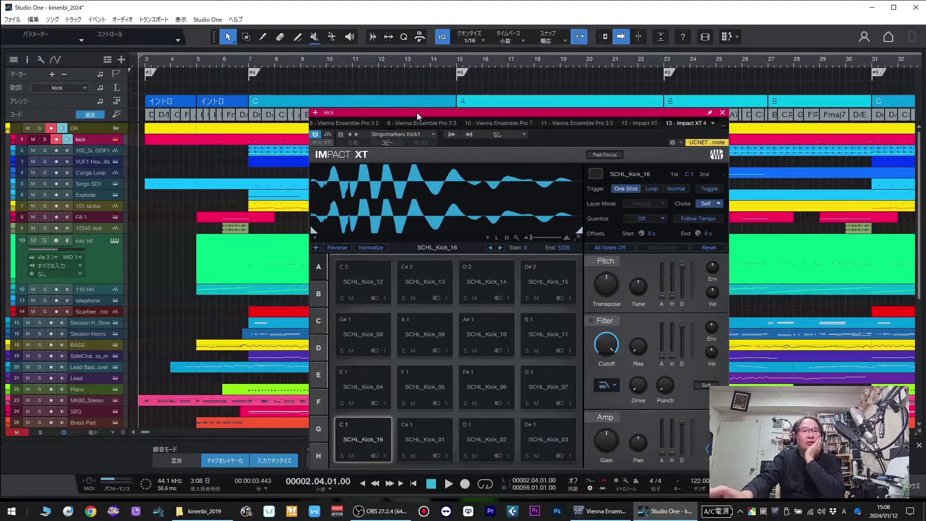
drag(416, 112, 383, 90)
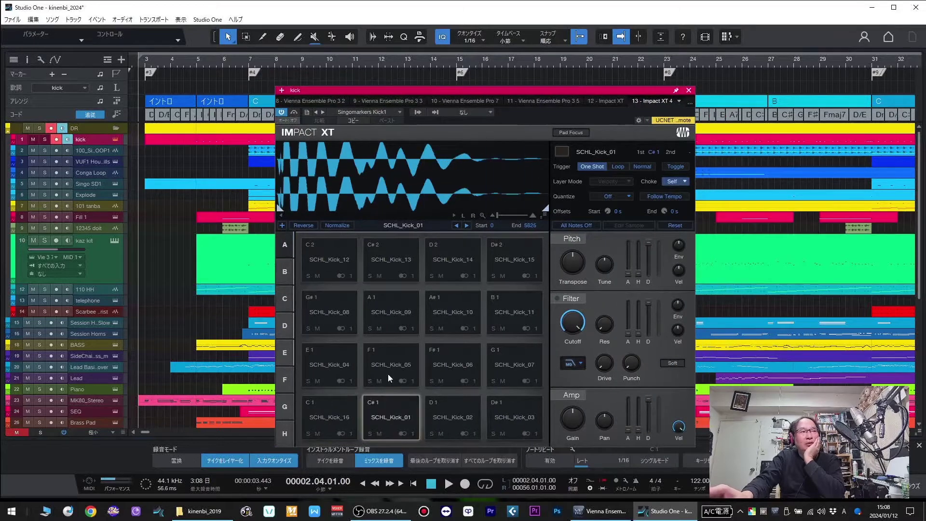
click(339, 372)
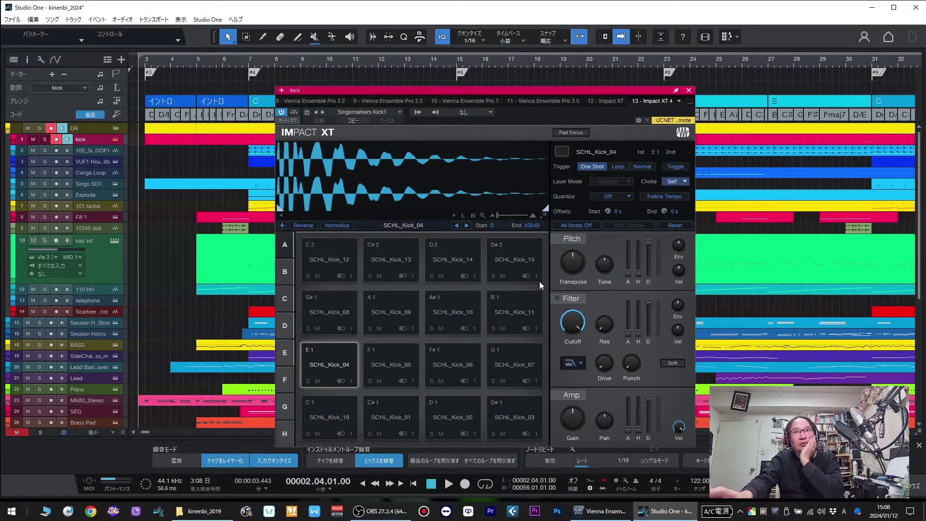
click(688, 91)
Step: Open the Impact XT instrument of the VUF1 House&Electro Fills track and audition its E 1 loop pad
click(82, 154)
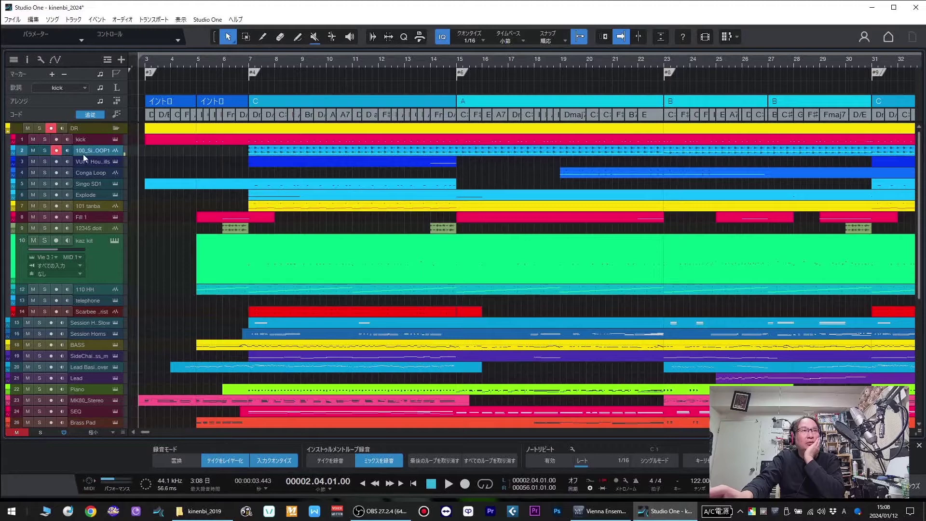
click(90, 164)
click(115, 162)
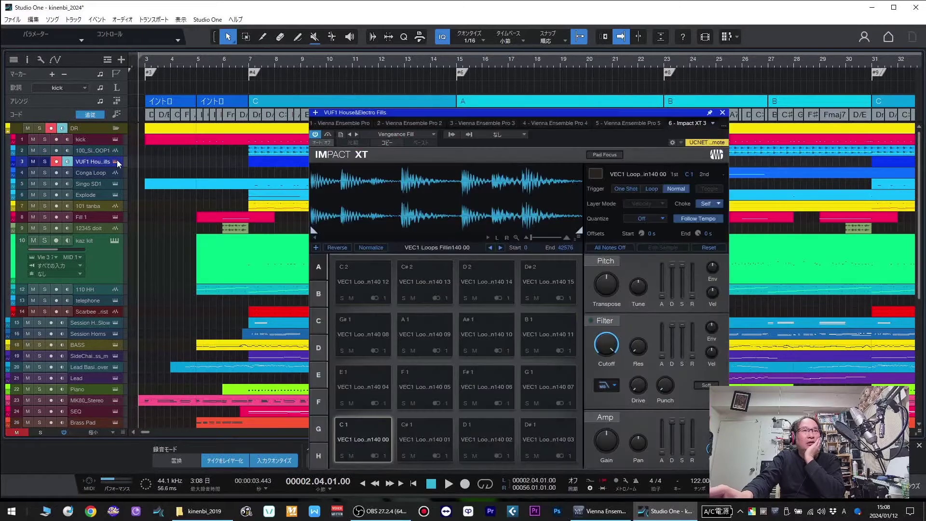
click(361, 372)
Step: Step through the Conga Loop, Singo SD1, 101 tanba and Fill 1 tracks, viewing the Singo SD1 instrument on the way
click(94, 172)
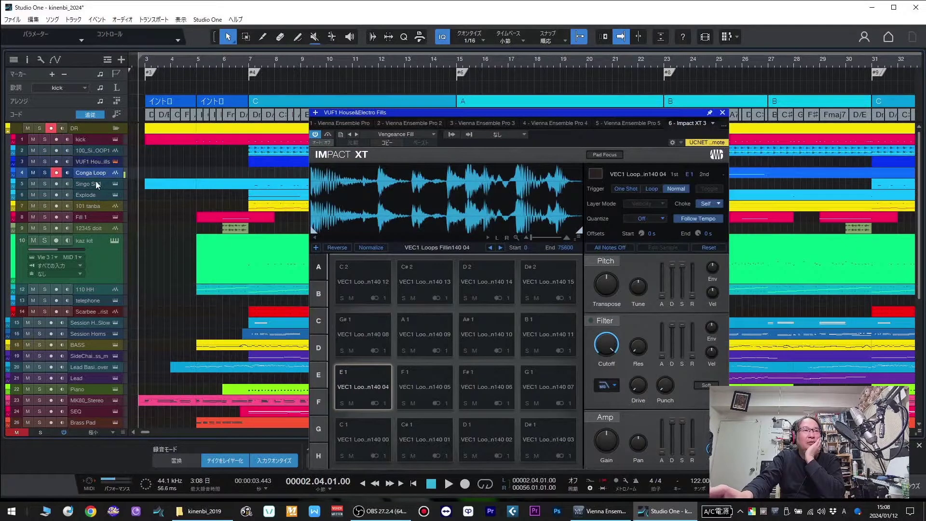
click(97, 183)
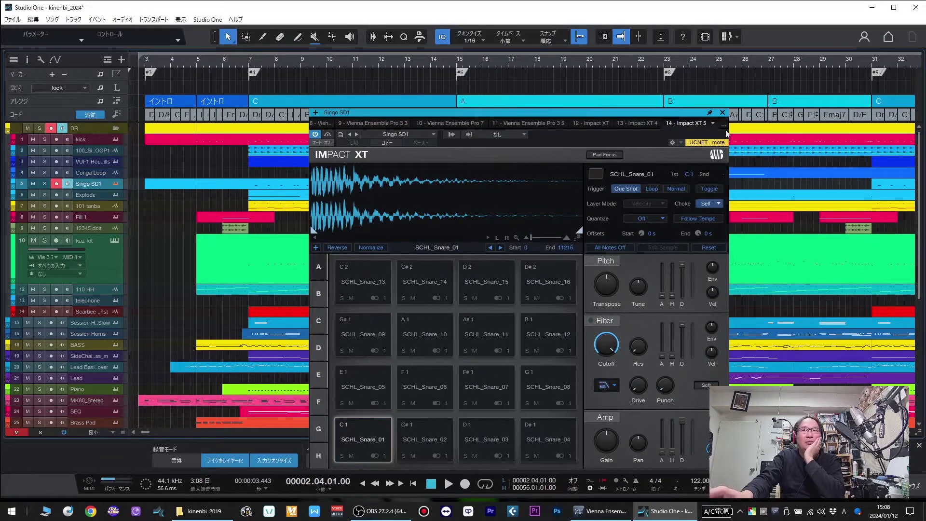
click(722, 112)
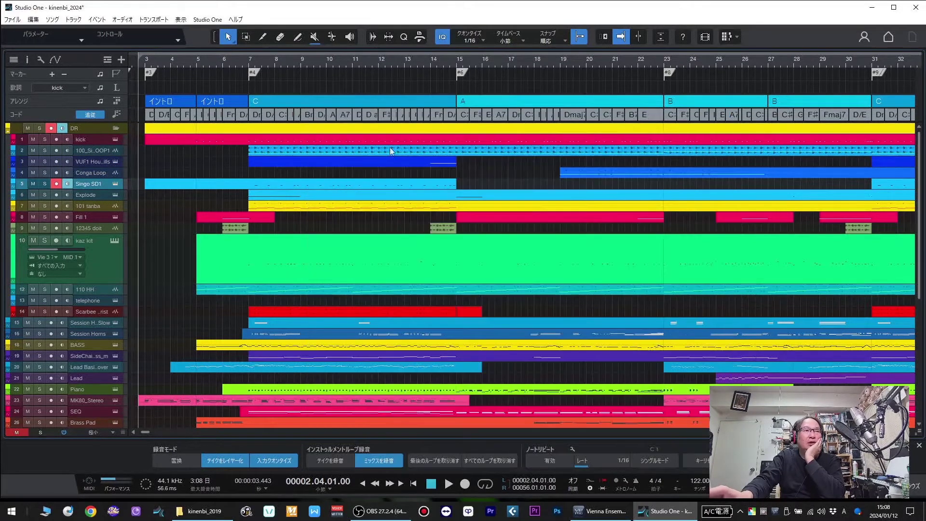
click(108, 209)
click(108, 217)
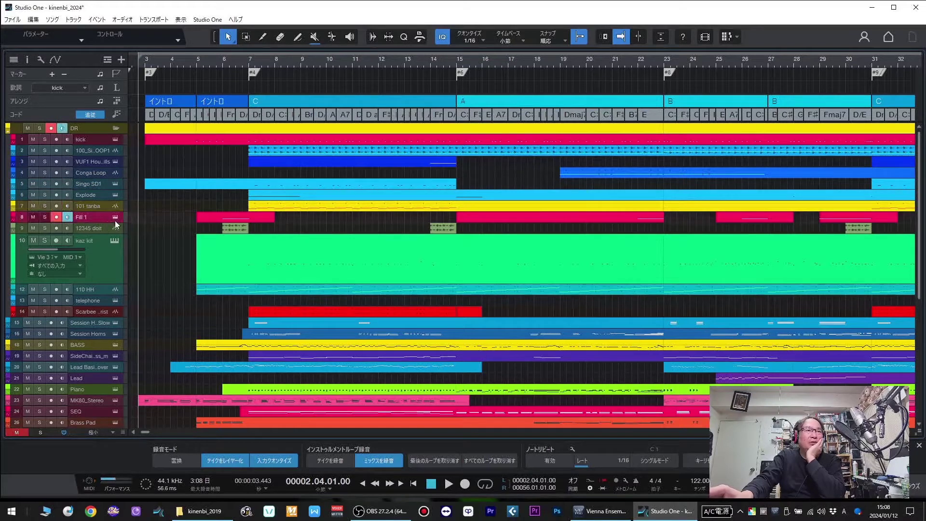
Step: Solo the 12345 doit track, play it from bar 6, stop playback and remove the solo
click(95, 230)
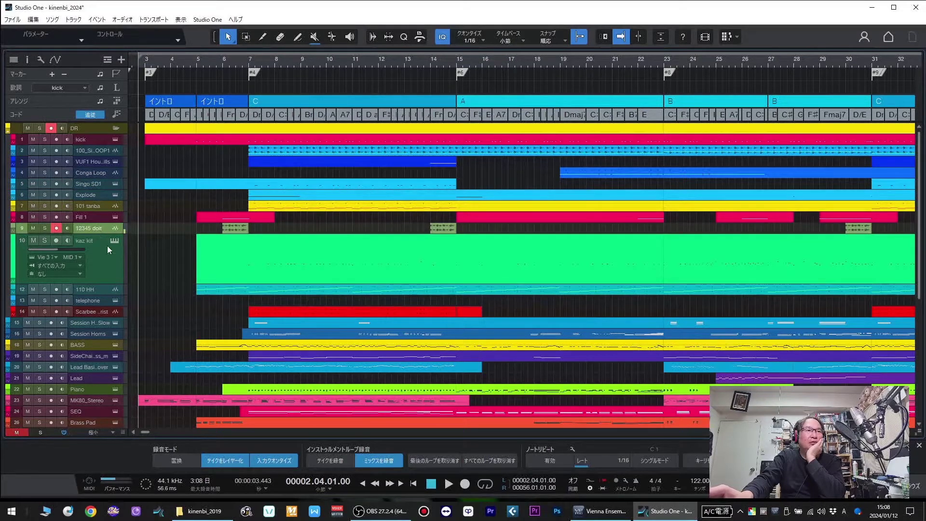
click(47, 228)
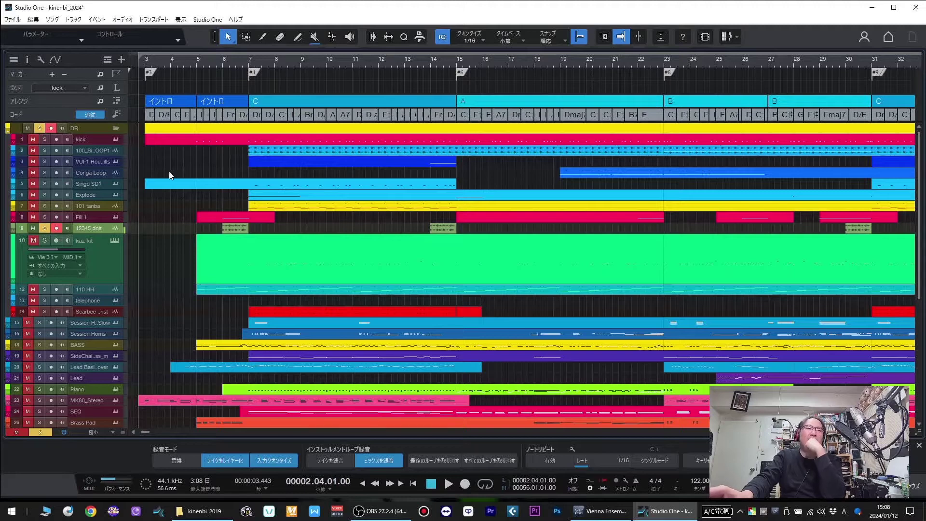
click(224, 68)
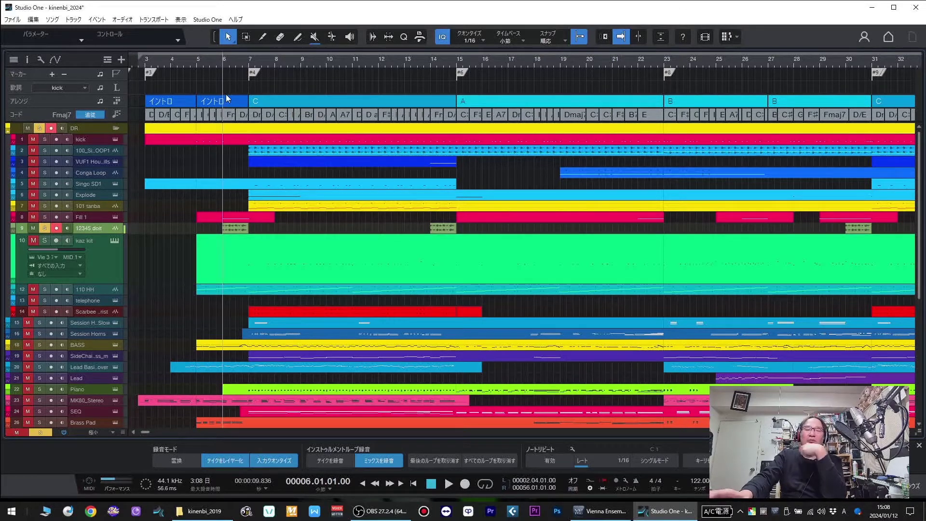
key(space)
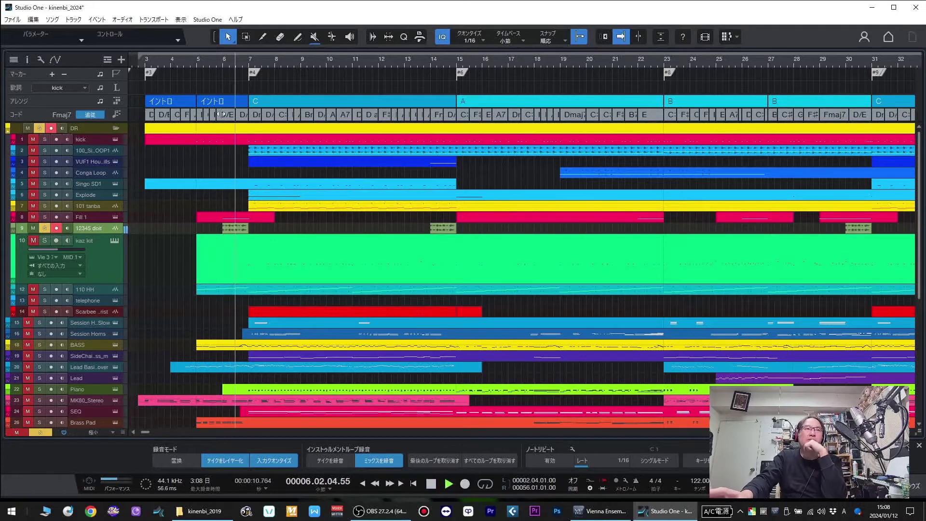
key(space)
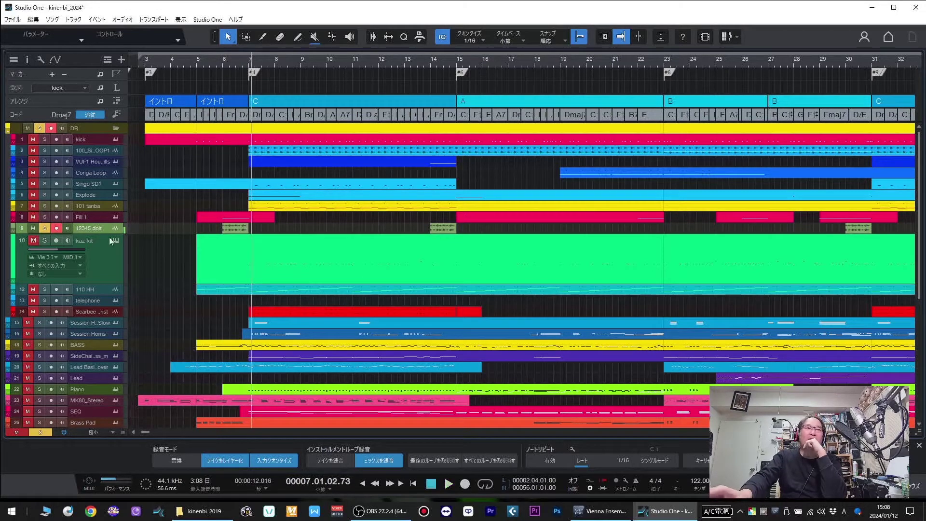
click(42, 228)
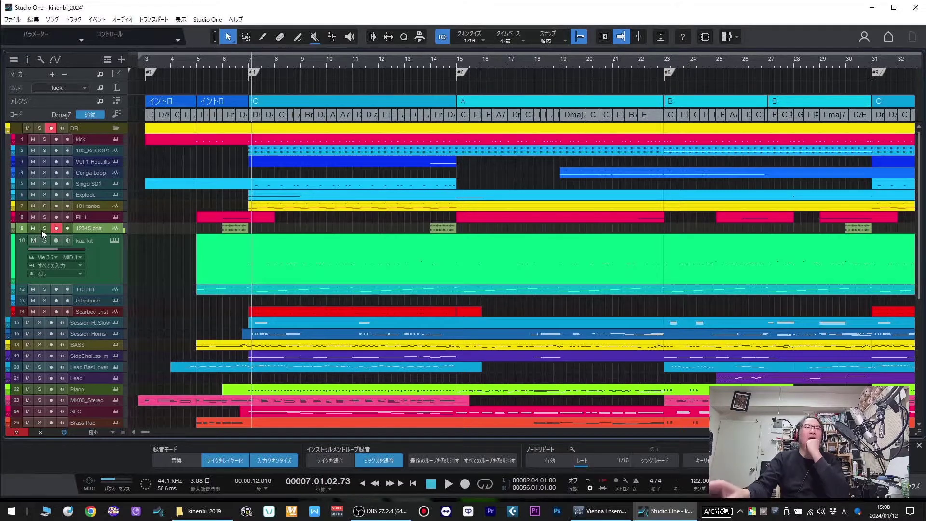
Step: Step through the kaz kit, telephone, Scarbee and Session Horns Fall Slow tracks
click(91, 247)
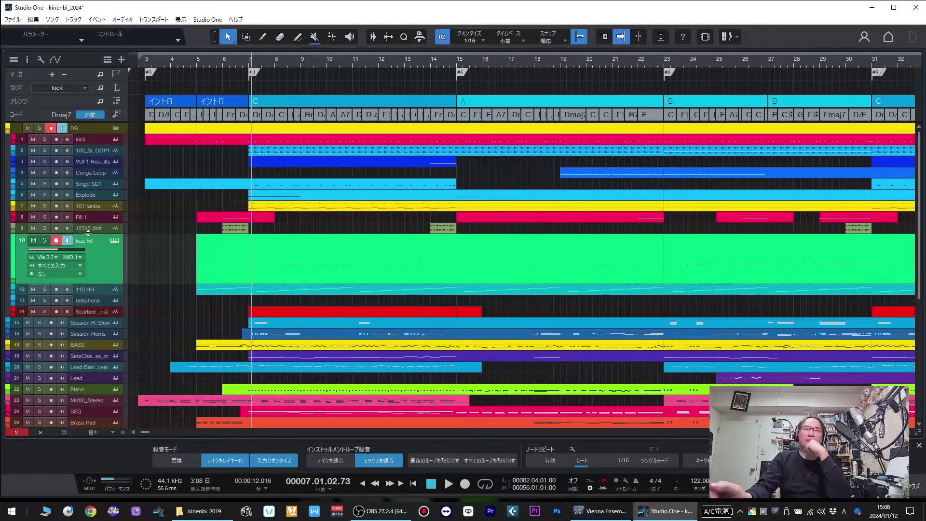
click(102, 300)
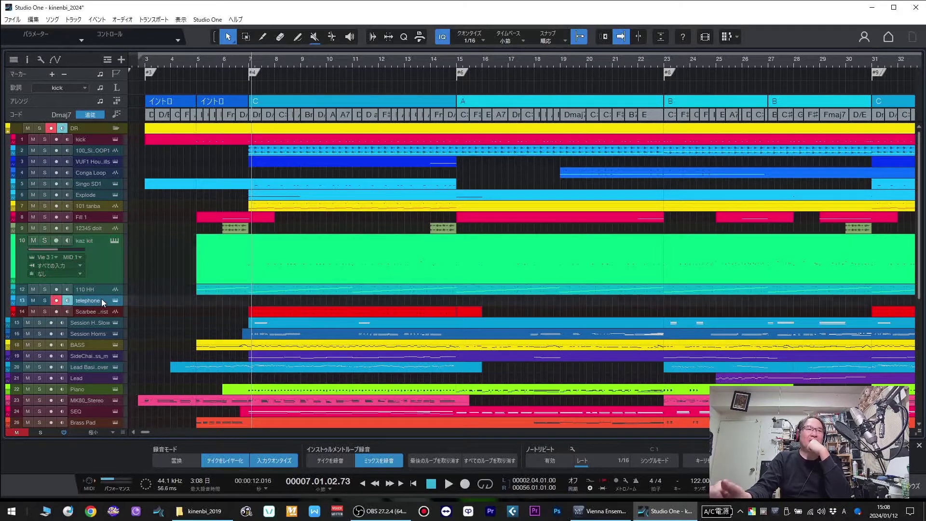
click(98, 313)
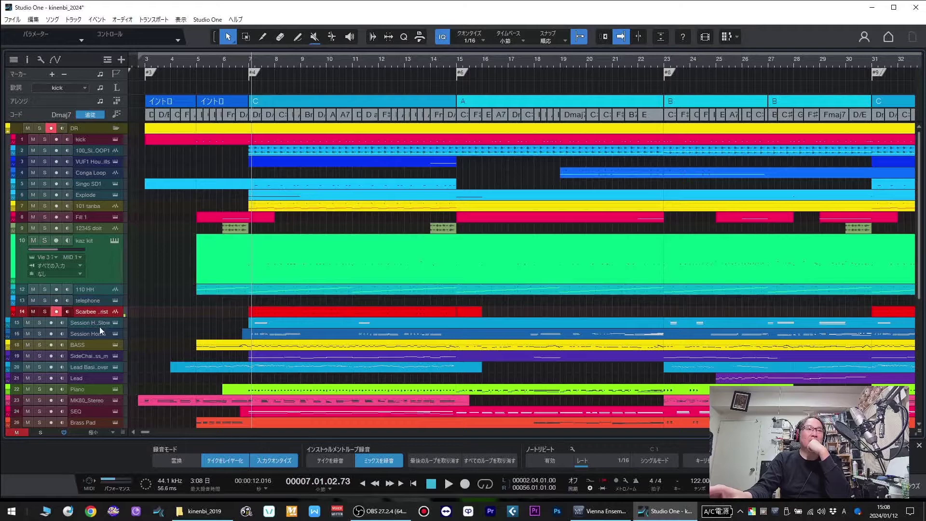
click(100, 326)
Step: Open the BASS track's instrument window and step through Session Horns Fall Slow, SideChainBass_m, the lead bass track and Piano
scroll(111, 331, down, 3)
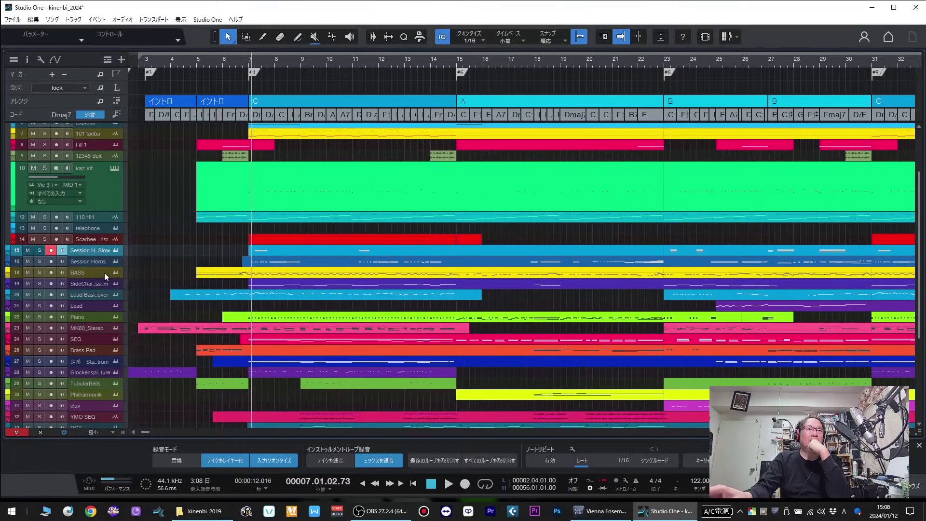
click(104, 273)
click(113, 274)
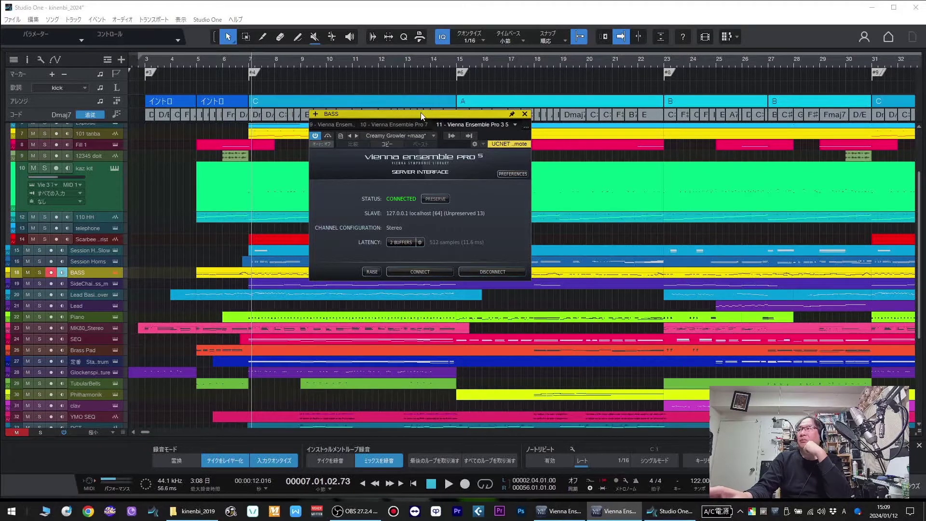
click(104, 251)
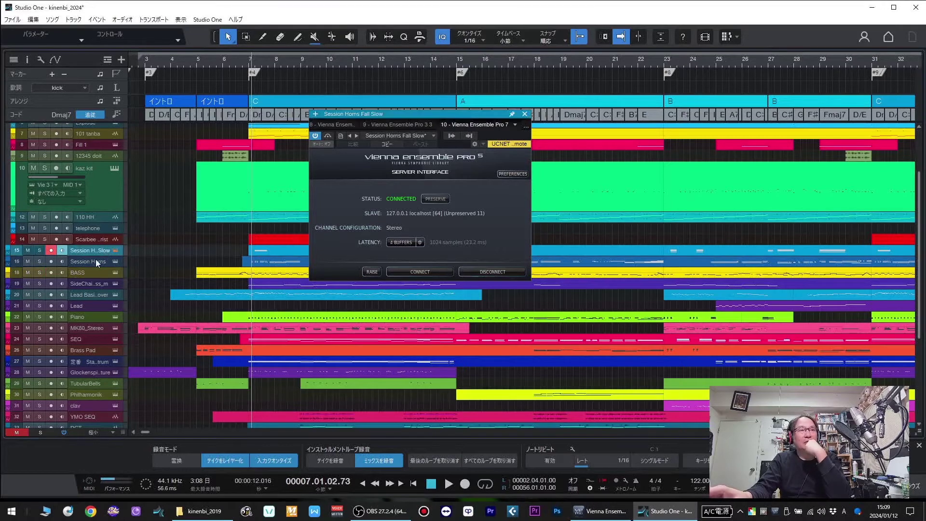
click(92, 286)
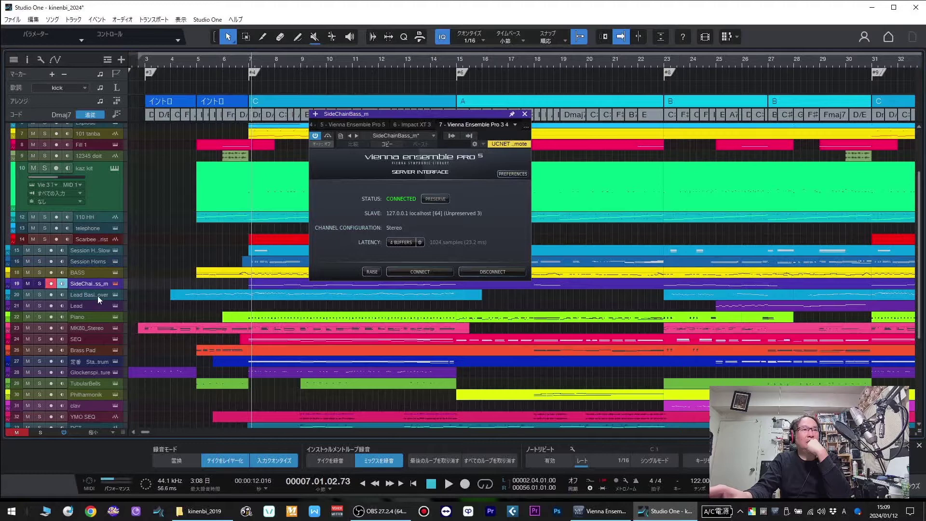
click(98, 295)
click(95, 317)
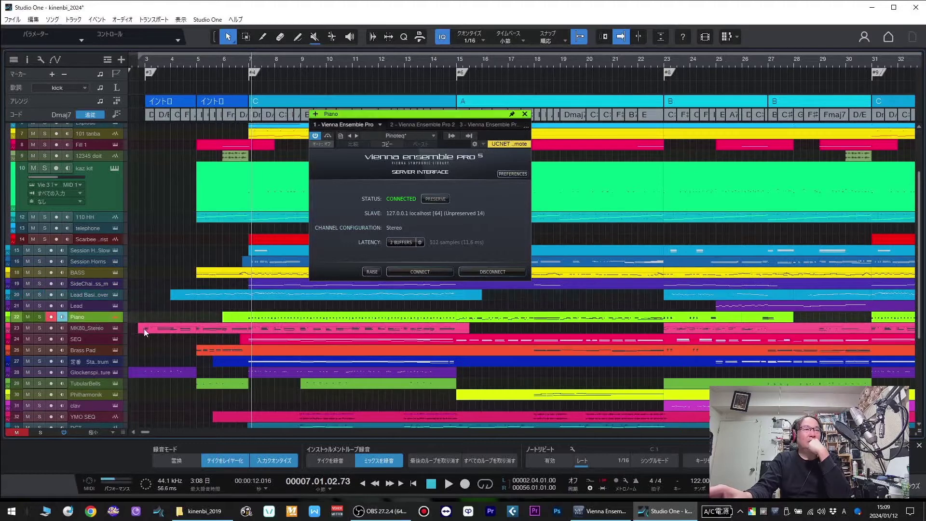
Step: Bring up the MK80_Stereo track's instrument in Vienna Ensemble Pro and dismiss the Keyscape splash screen to view its patch
click(94, 328)
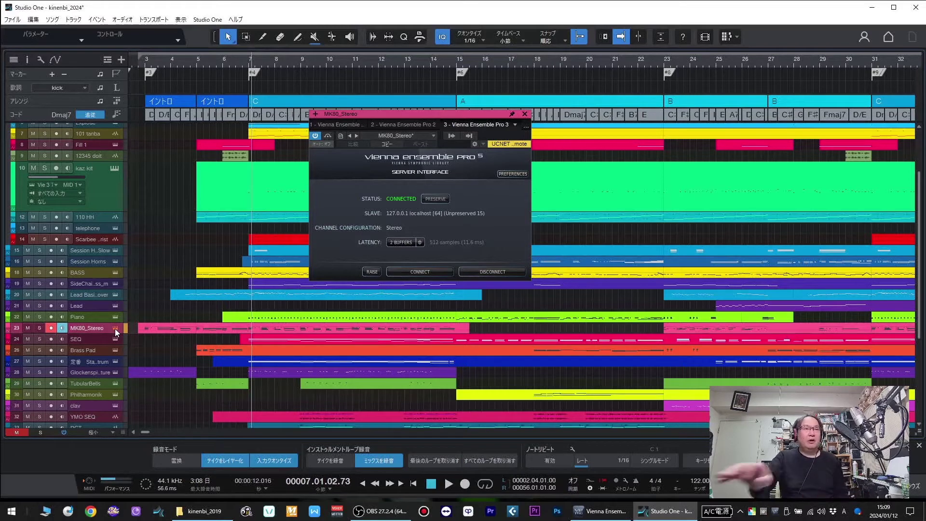
click(115, 328)
click(115, 329)
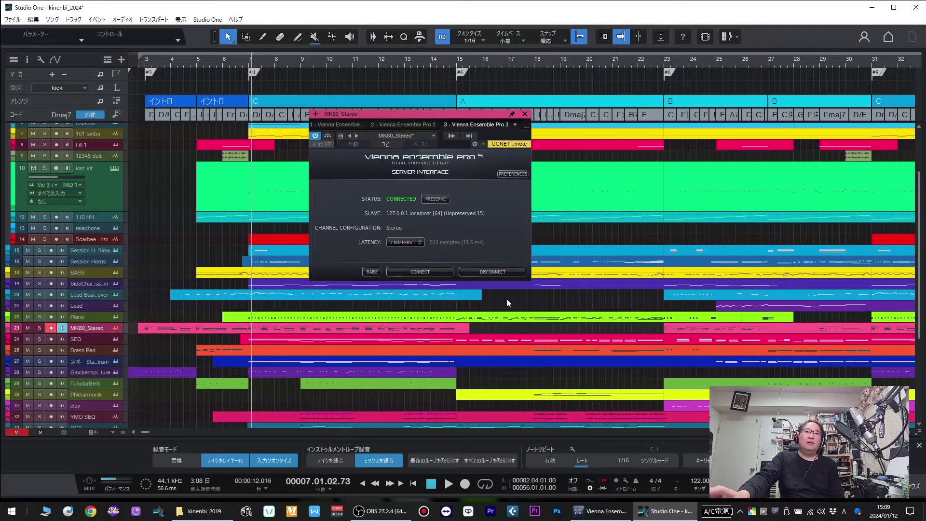
click(372, 271)
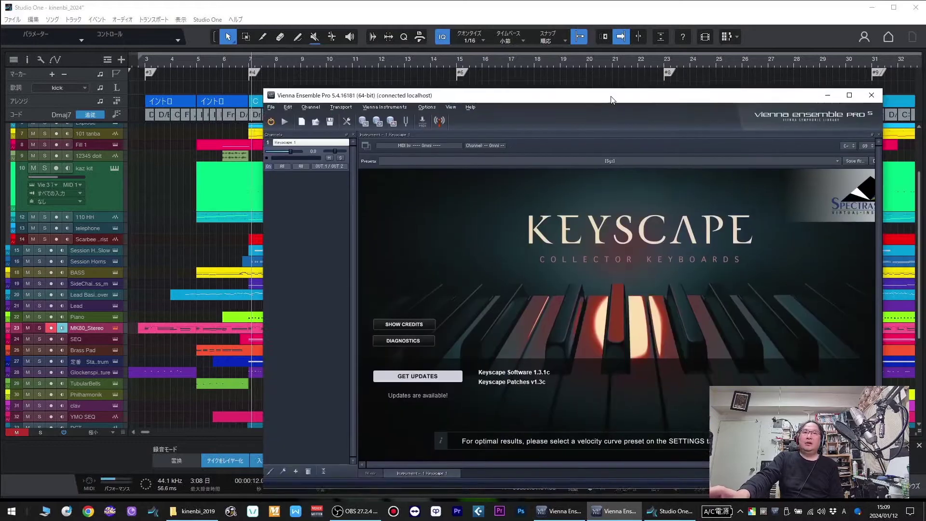
click(483, 238)
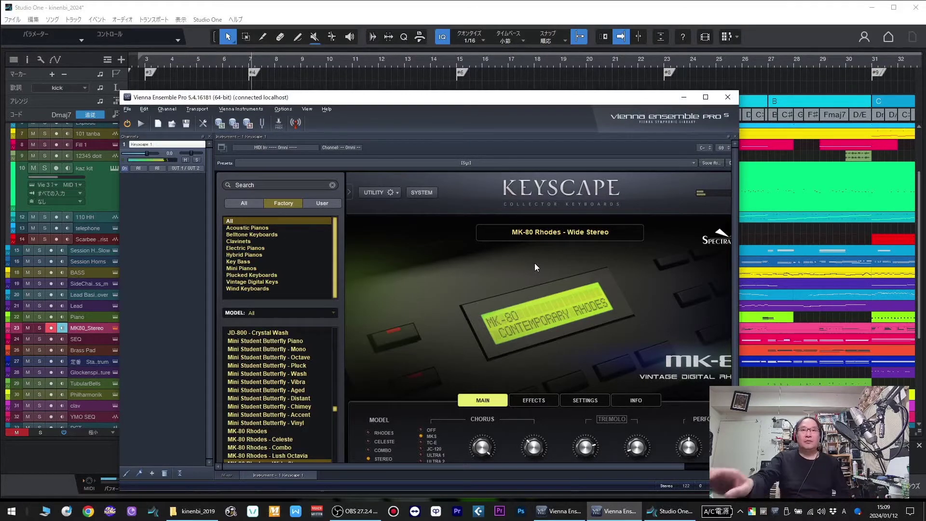
Step: Close the MK80_Stereo track's Keyscape view and step on to the Brass Pad and 定番 Standard Strum tracks
click(727, 97)
click(97, 351)
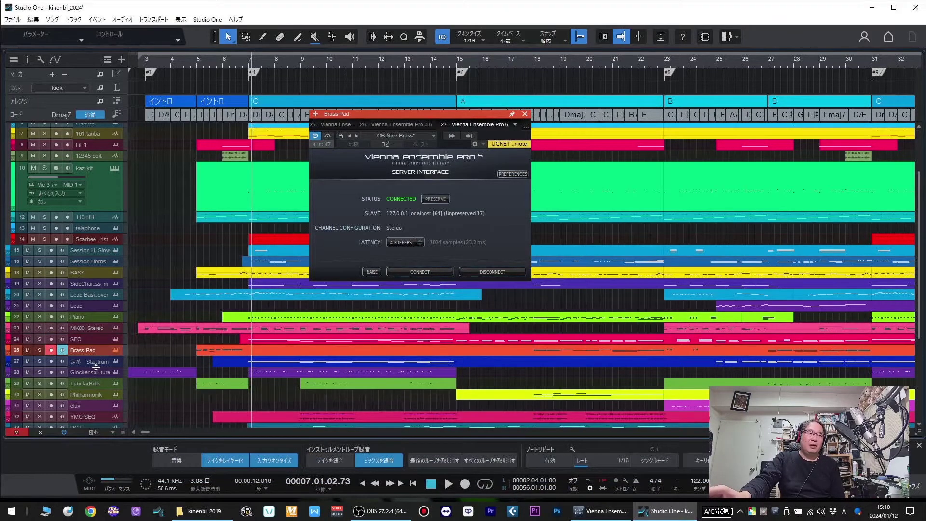
click(94, 364)
key(Home)
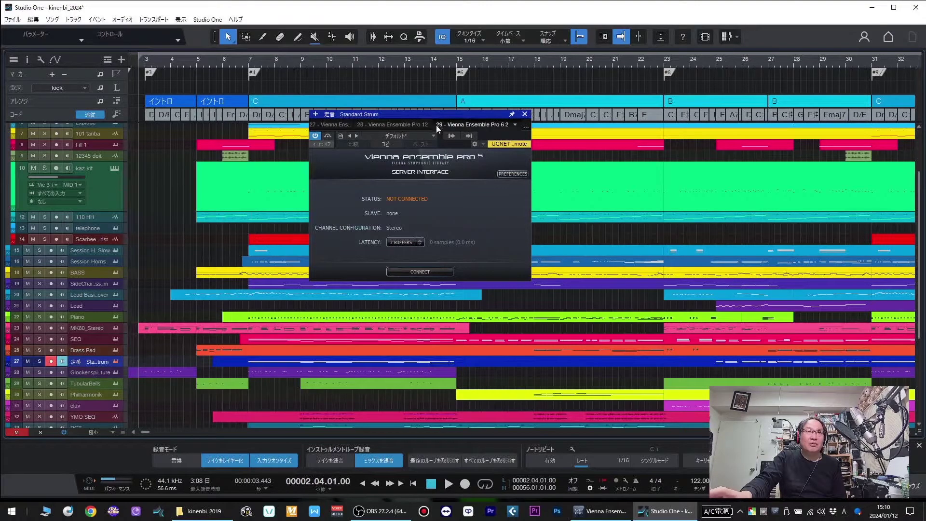
Step: View the Standard Strum track's Vienna Ensemble Pro server connection options, then close its instrument window without connecting
drag(440, 117, 532, 100)
click(503, 249)
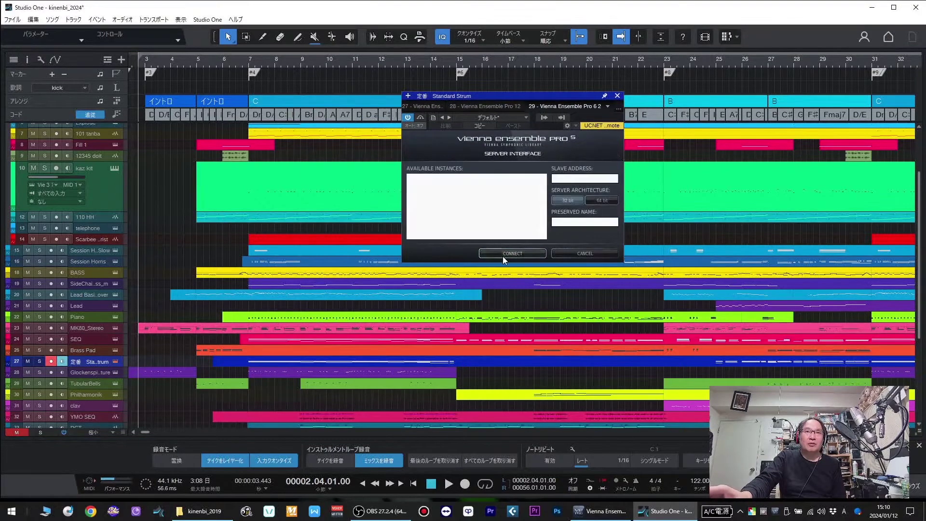
click(617, 95)
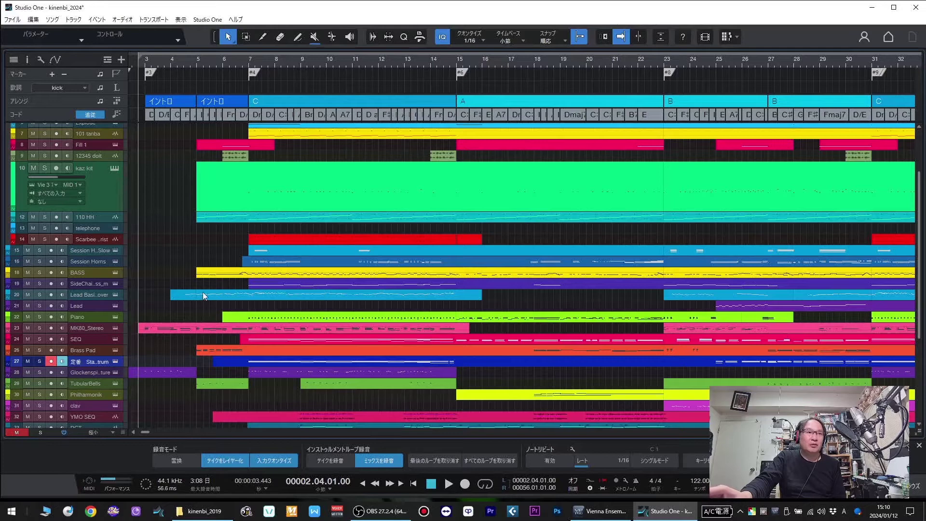
Step: Step through the Glockenspiel and TubularBells tracks and start playback of the song
click(94, 374)
click(99, 386)
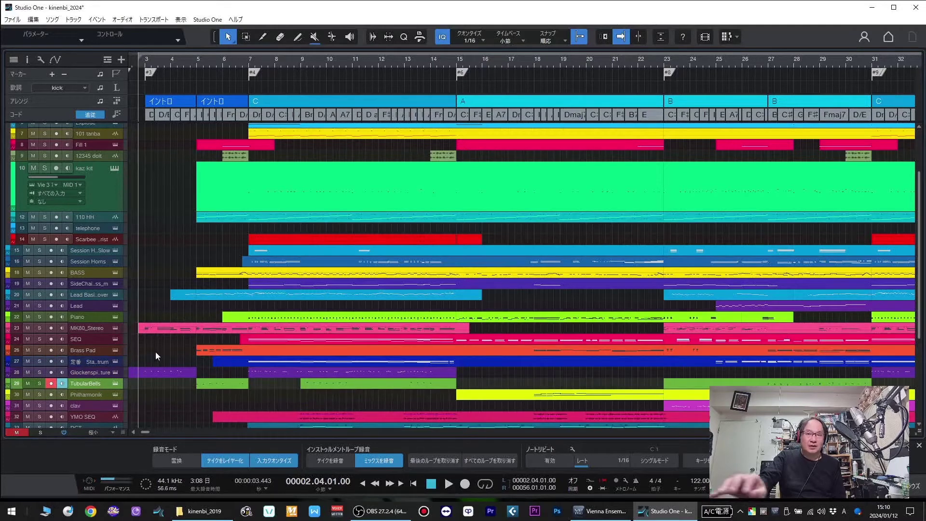
key(space)
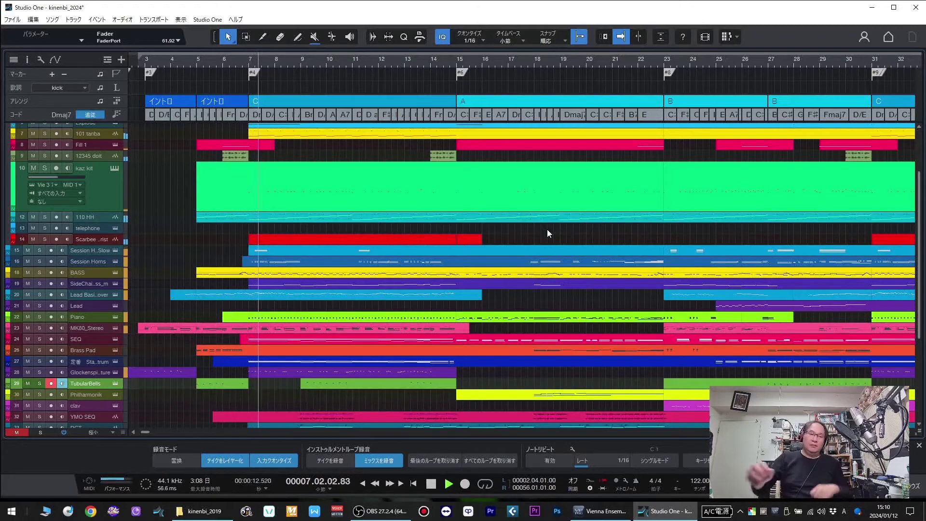
Step: Look over the mixer channels from the instruments to the vocals and chorus during playback, and close the mixer
key(F3)
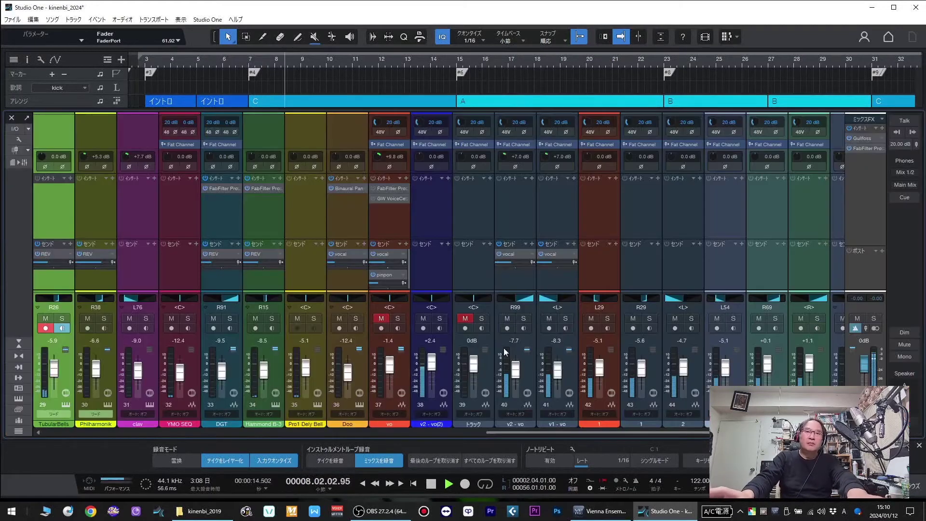
click(424, 432)
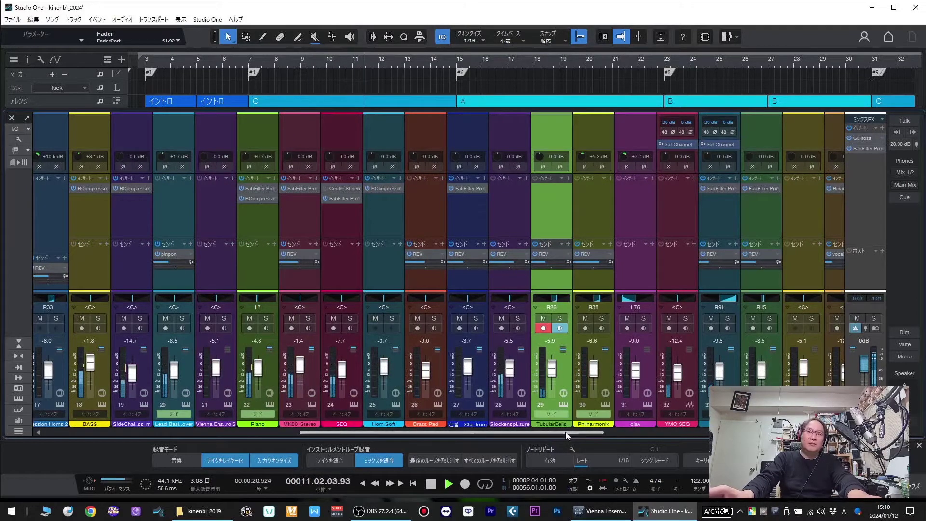
drag(565, 432, 622, 436)
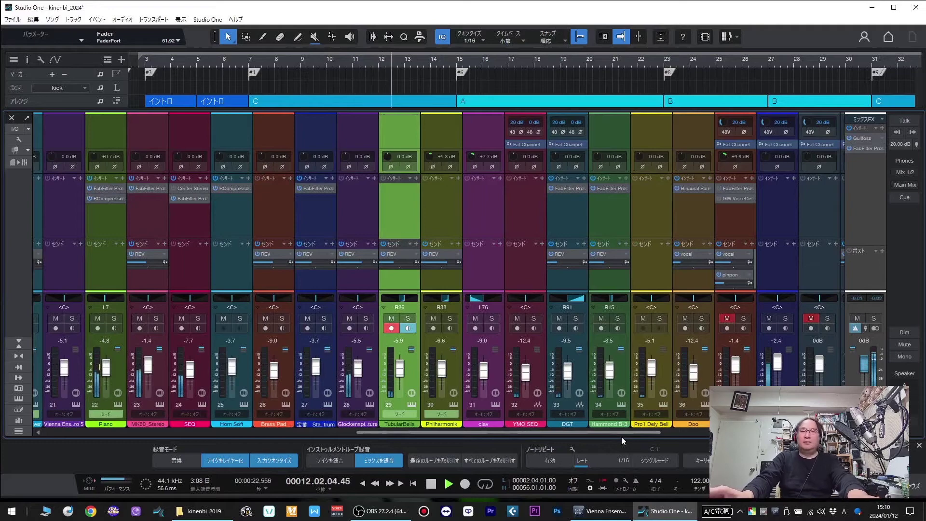
click(665, 430)
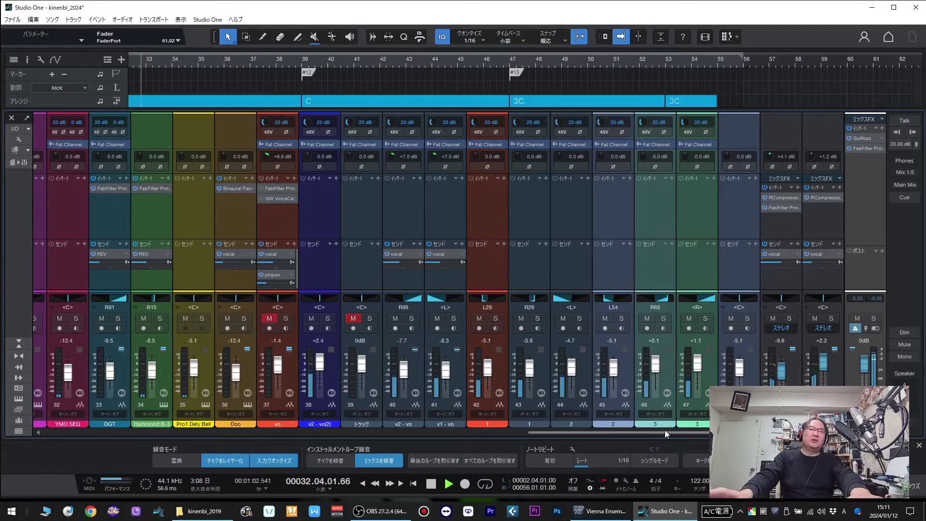
key(F3)
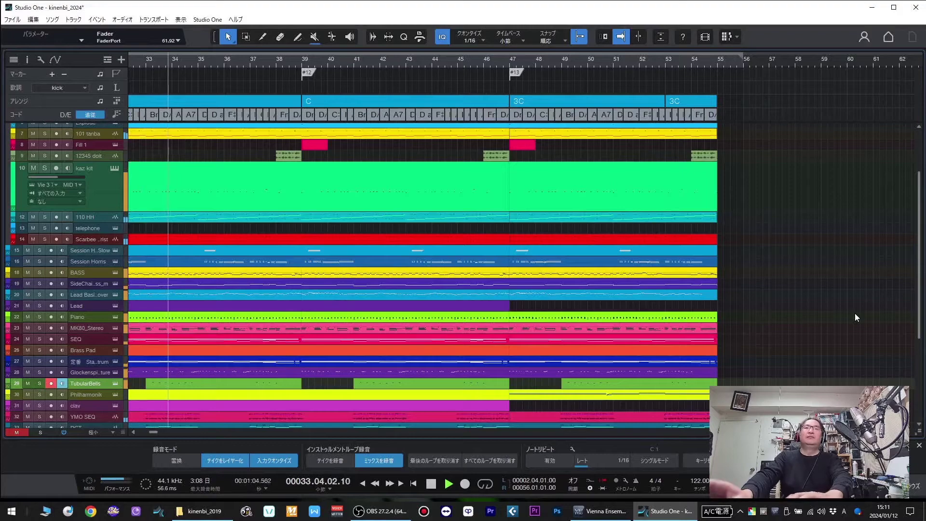
Step: Reduce the kaz kit track to the same height as the others and mute the 70s Lead track
key(e)
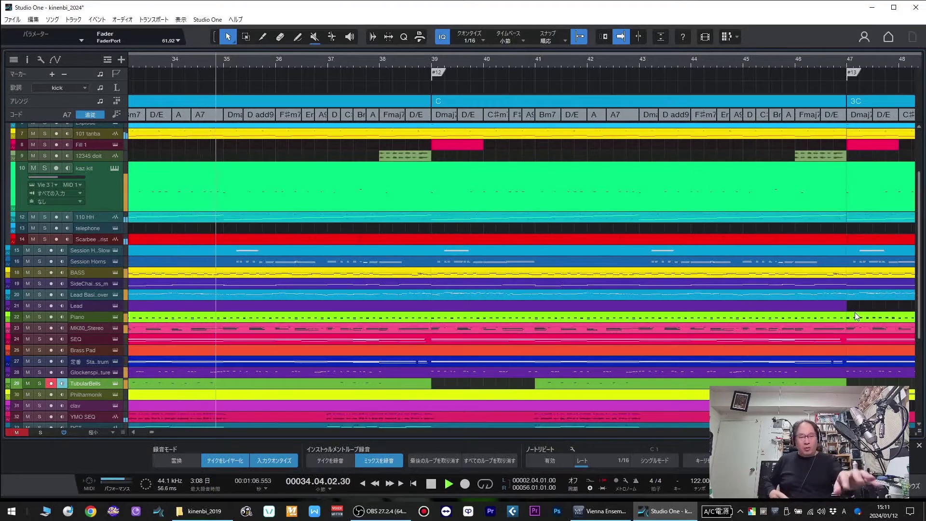
key(z)
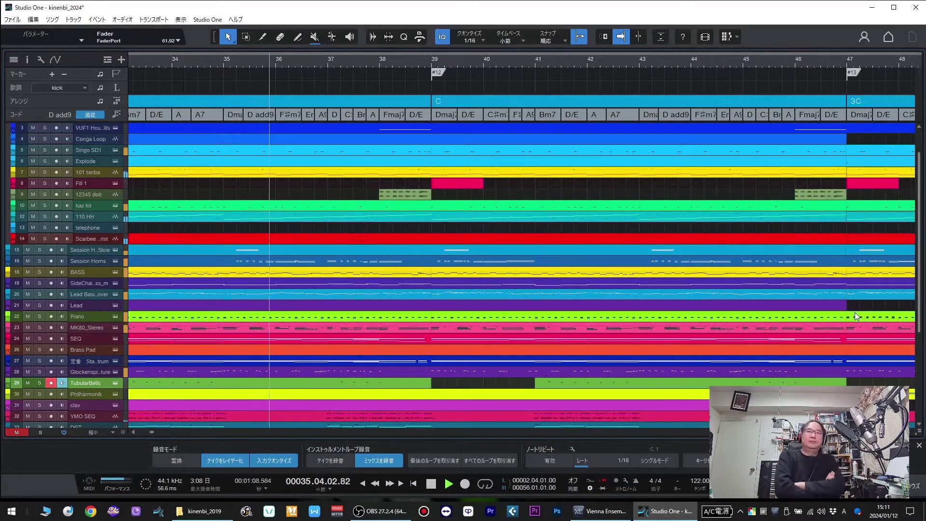
key(w)
key(w)
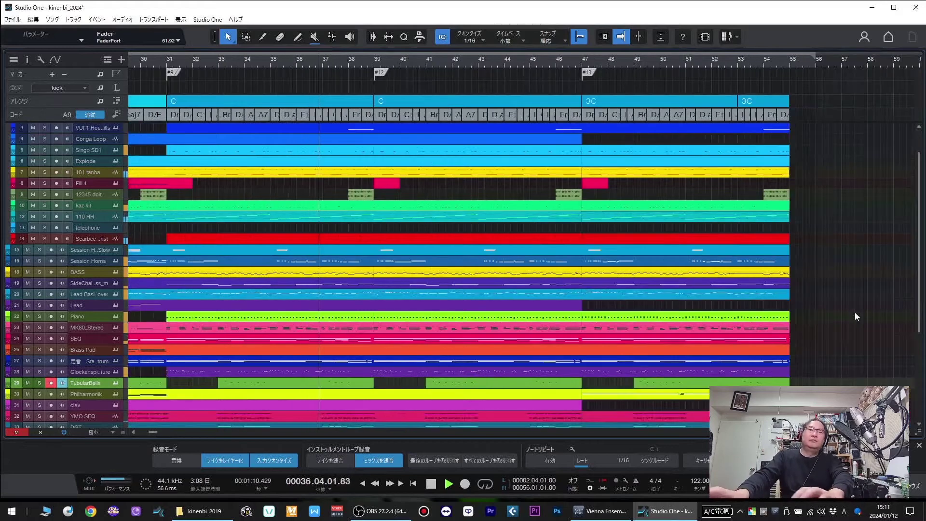
scroll(753, 264, down, 2)
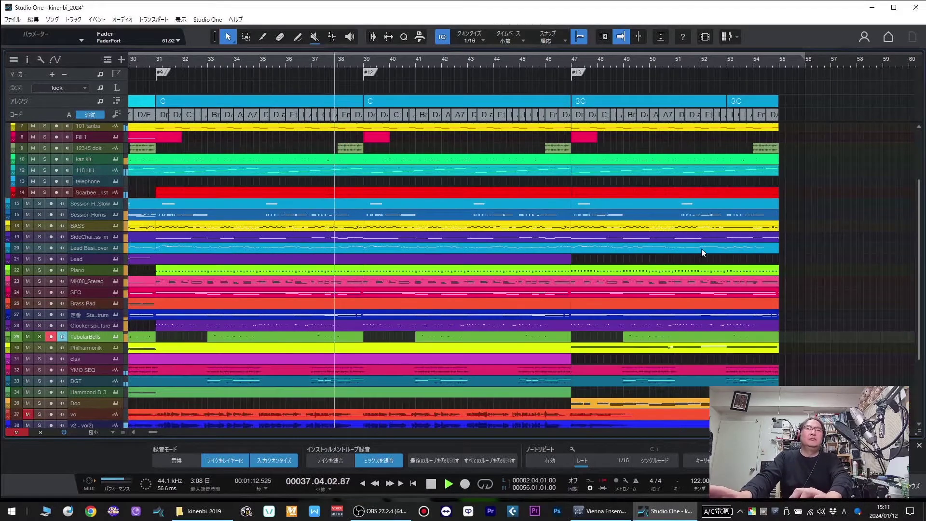
scroll(701, 248, down, 2)
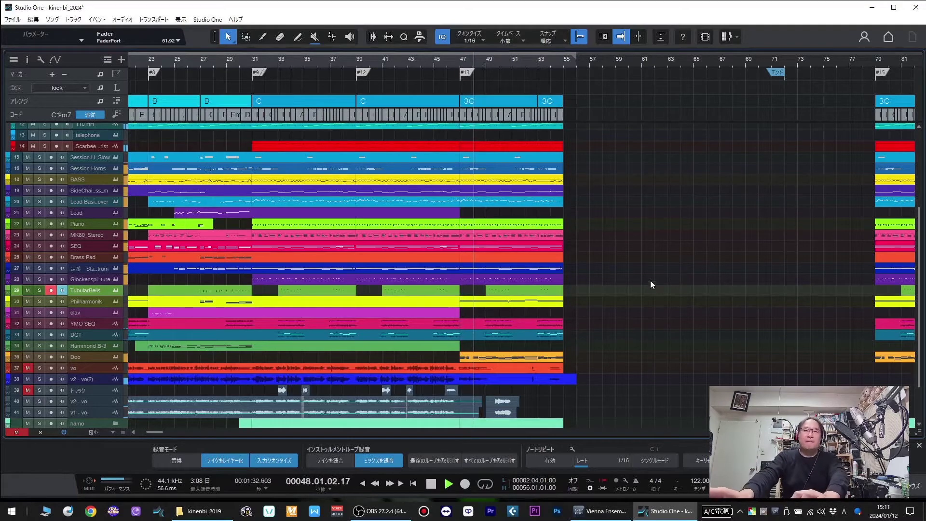
scroll(602, 272, down, 2)
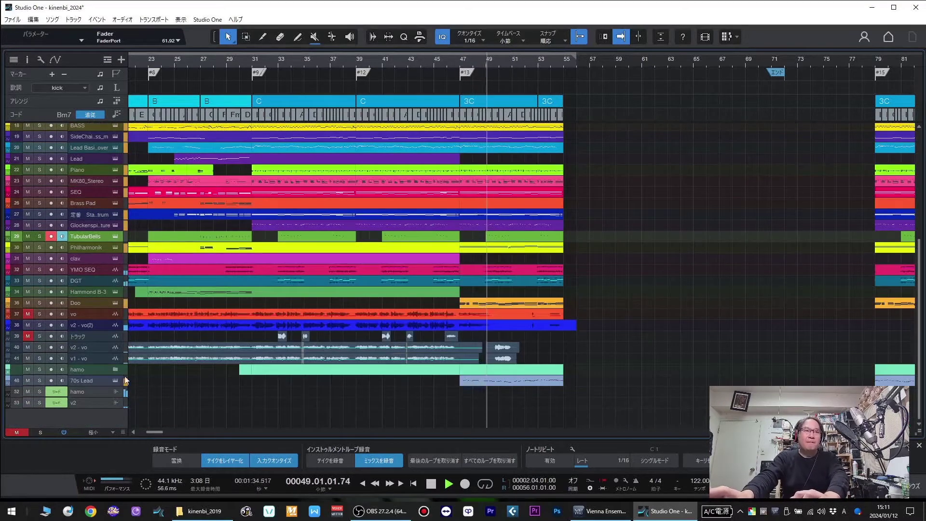
click(25, 378)
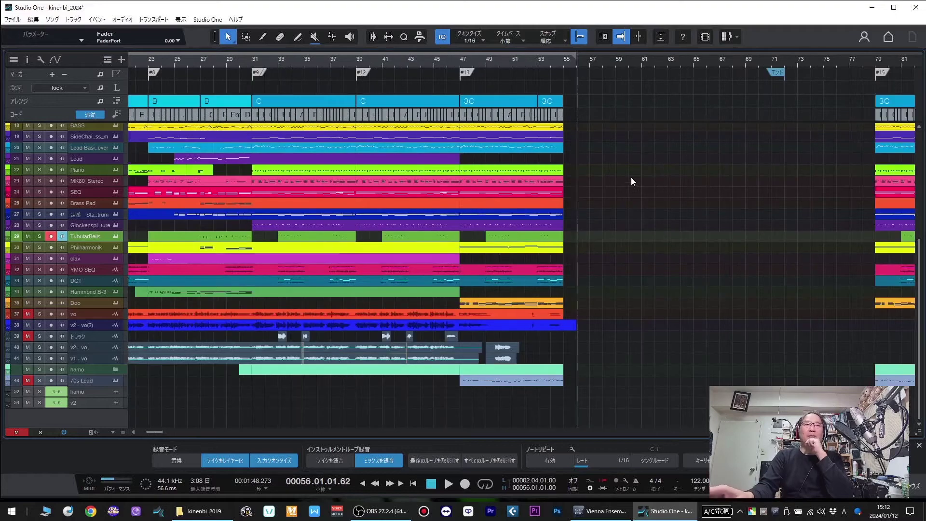
Step: Enlarge the v2 - vo(2) track's height and select its vocal recording
click(102, 248)
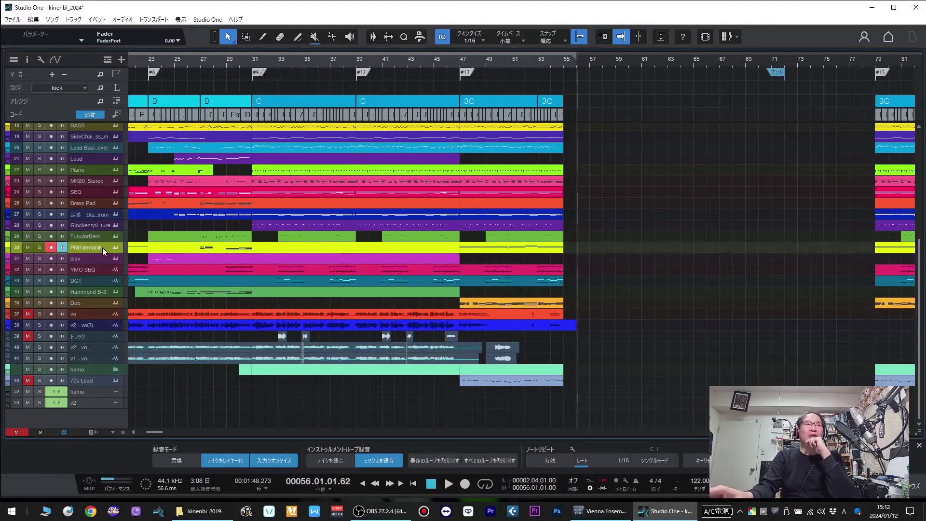
click(103, 236)
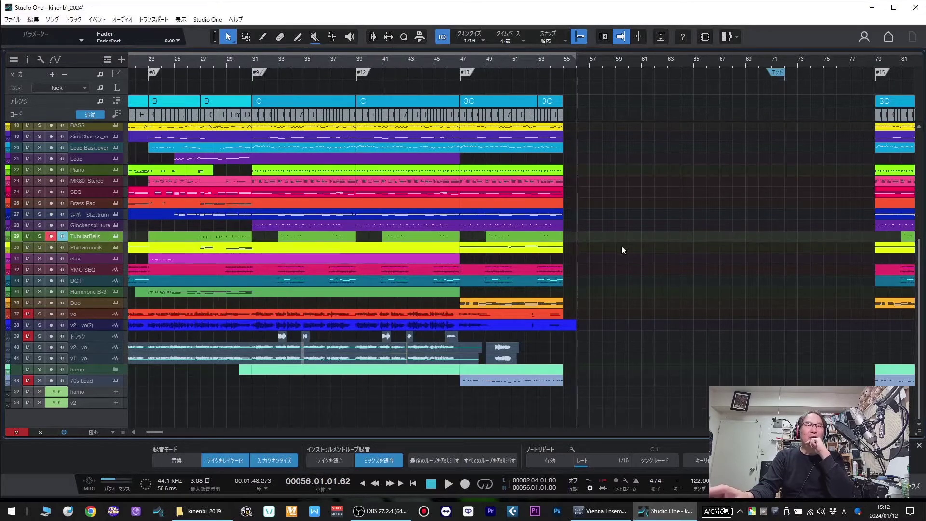
click(89, 326)
drag(91, 330, 168, 359)
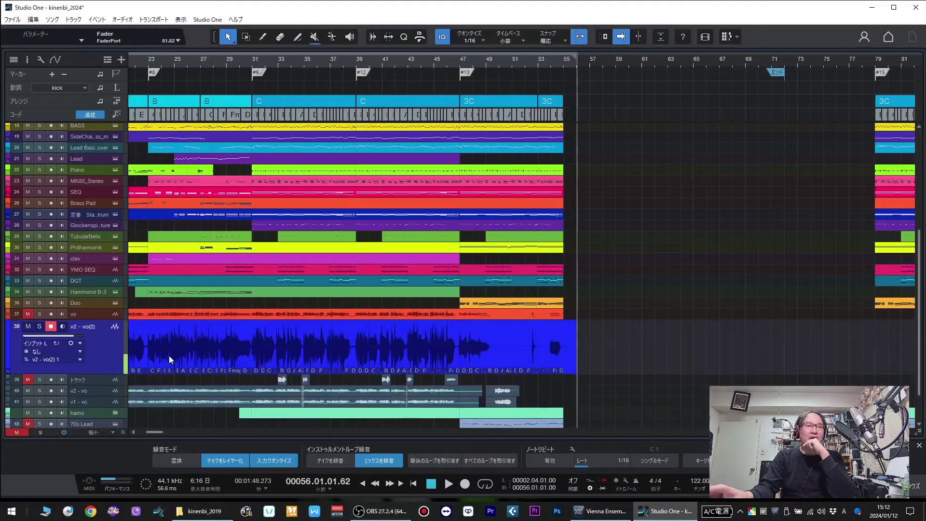
click(170, 356)
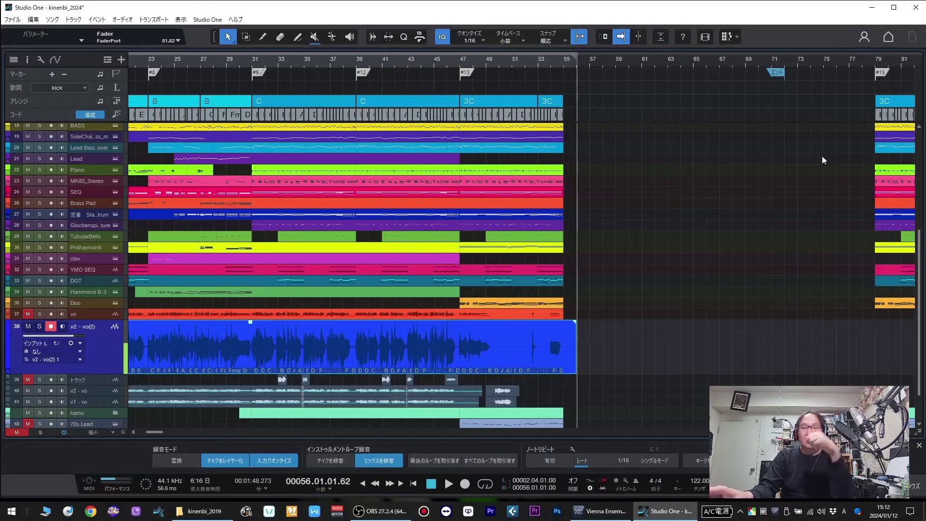
Step: Show the instrument browser and save the kinenbi_2024 song
click(832, 150)
key(F5)
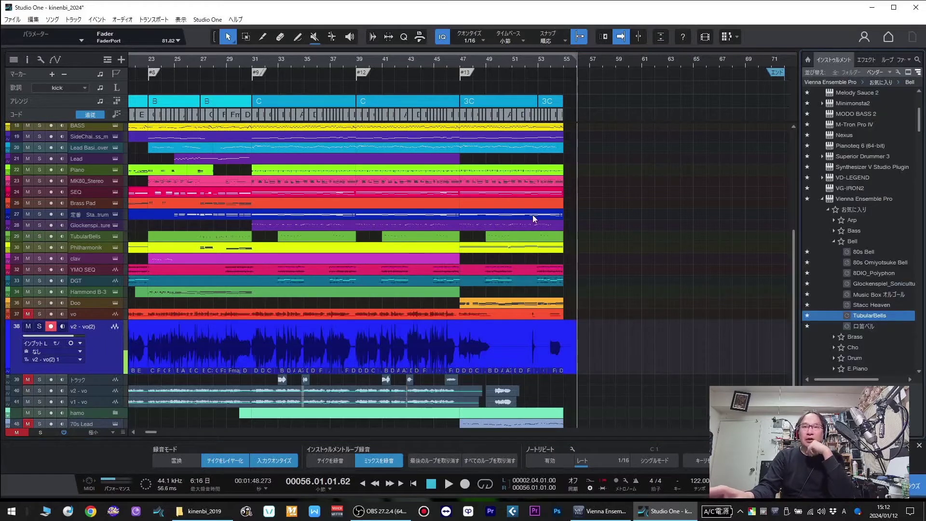
key(ctrl+s)
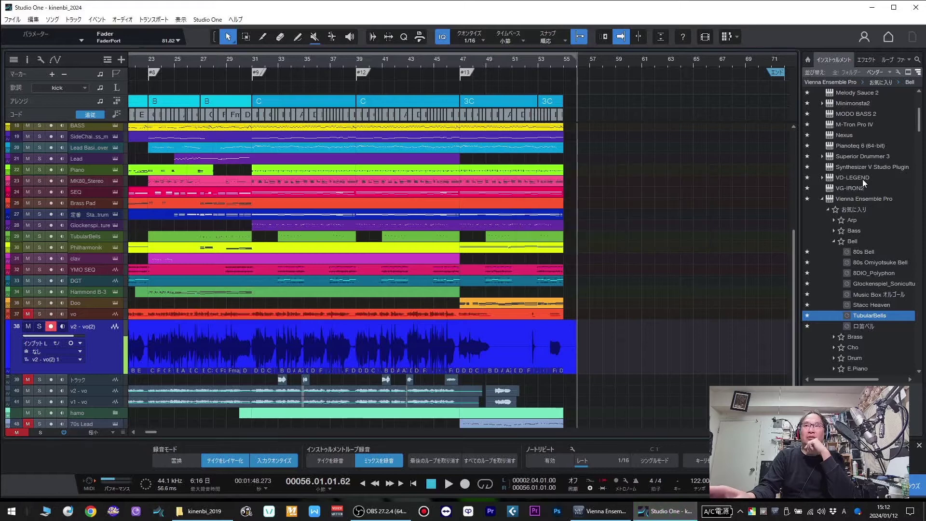
Step: Find the Synthesizer V Studio ARA Plugin among the event editor effects and apply it to the v2 - vo(2) vocal recording
scroll(863, 178, up, 2)
scroll(862, 179, up, 3)
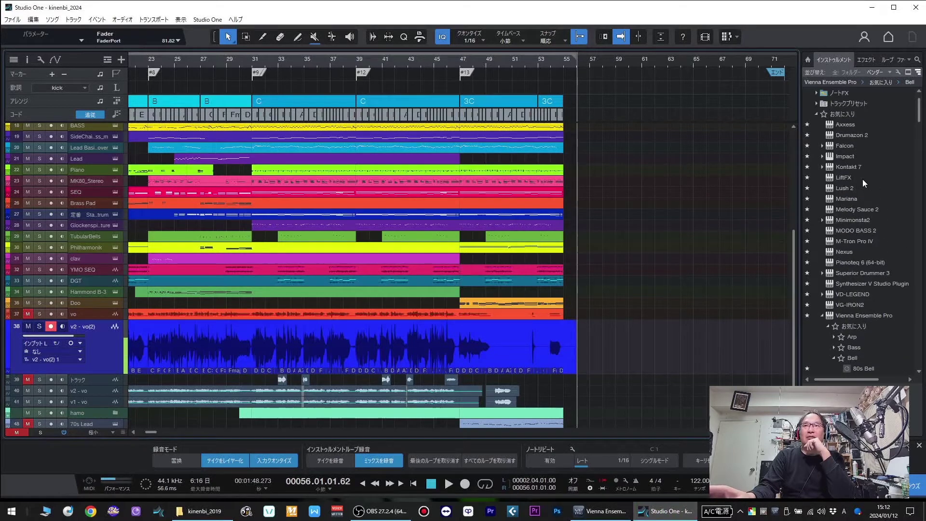
click(863, 60)
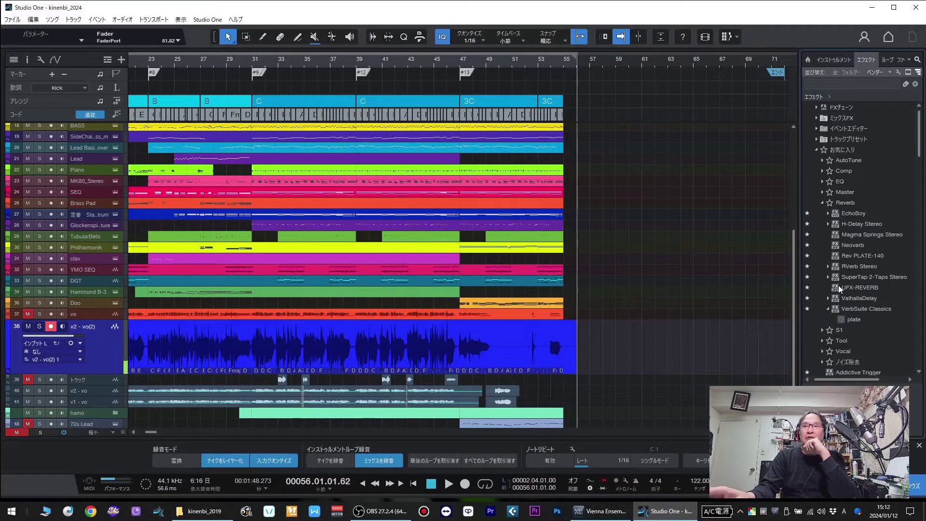
scroll(839, 288, down, 1)
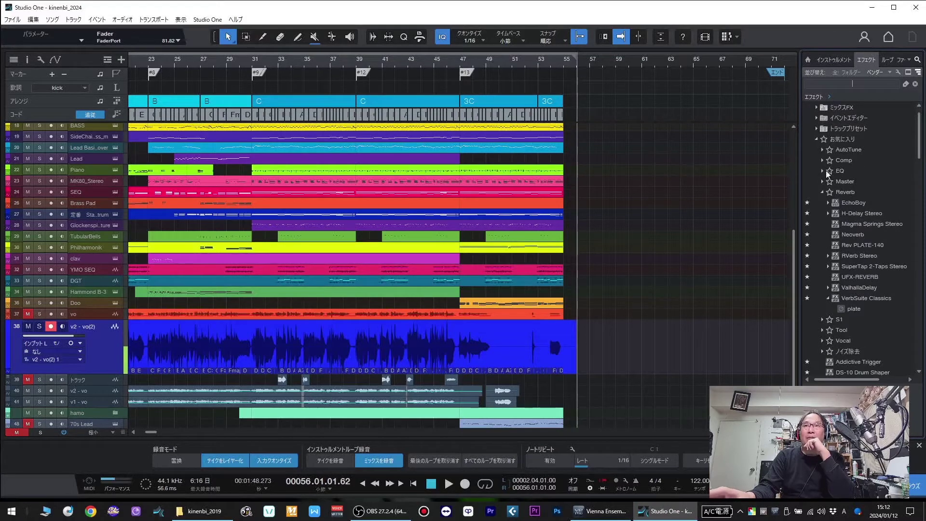
click(818, 129)
click(816, 129)
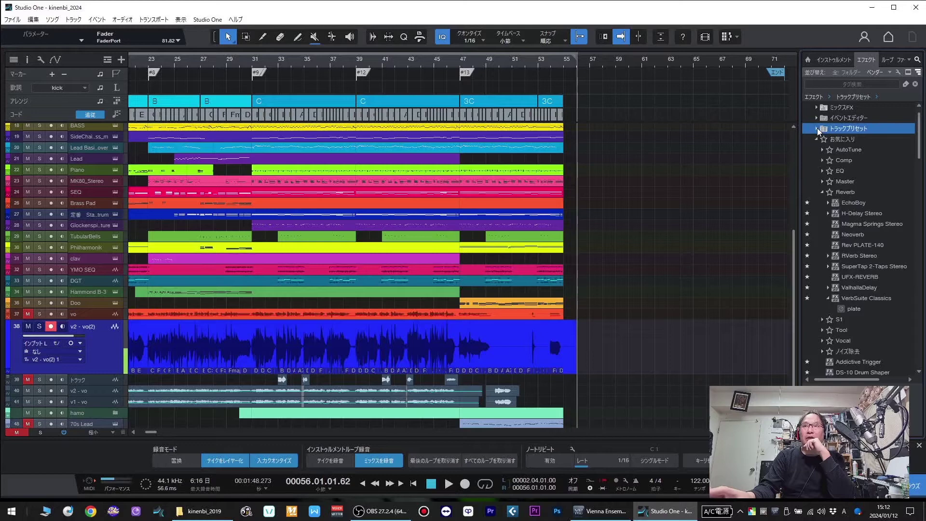
click(819, 117)
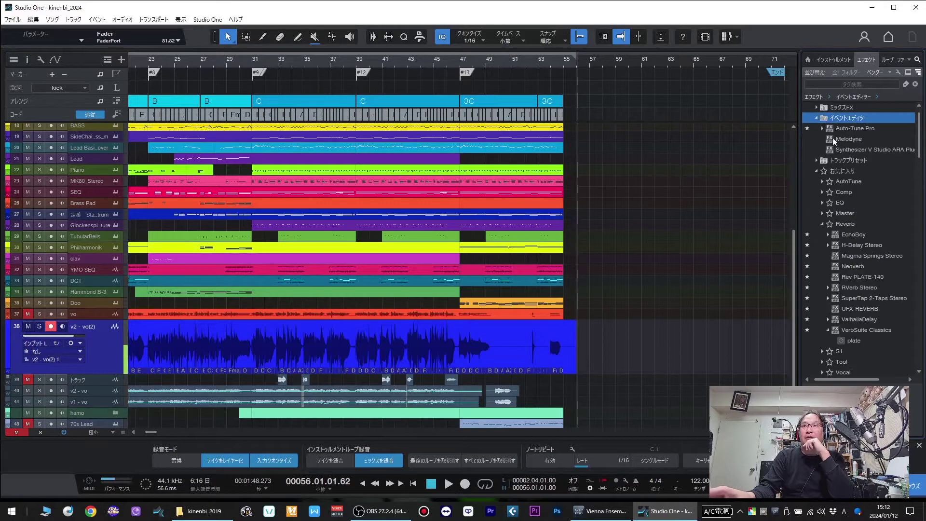
click(868, 149)
drag(875, 149, 390, 339)
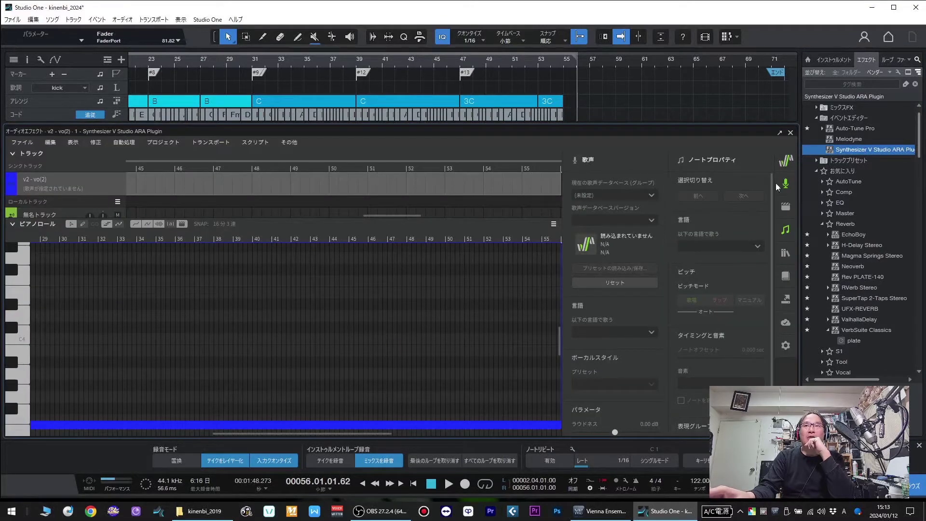
Step: Hide the note property and voice panels and convert the v2 - vo(2) audio to notes with 80% detection sensitivity and automatic language
click(785, 232)
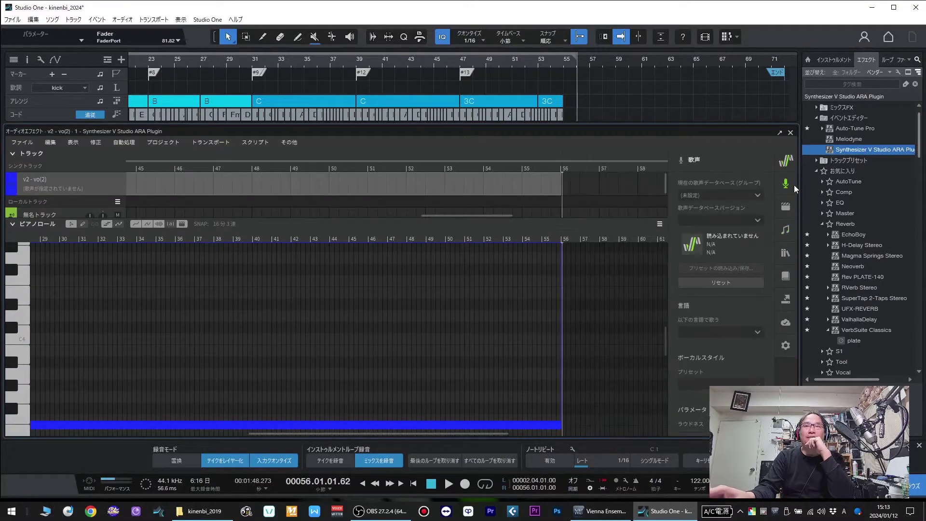
click(786, 184)
right_click(528, 182)
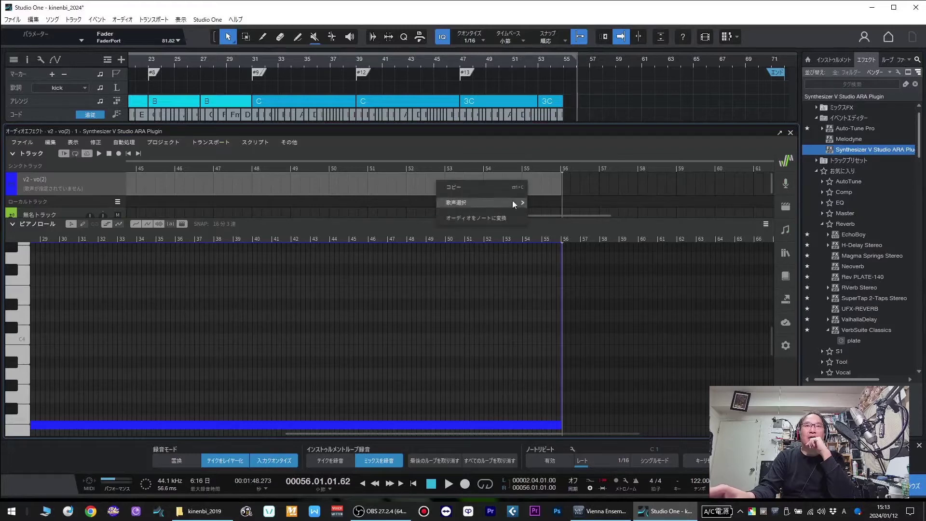
click(504, 215)
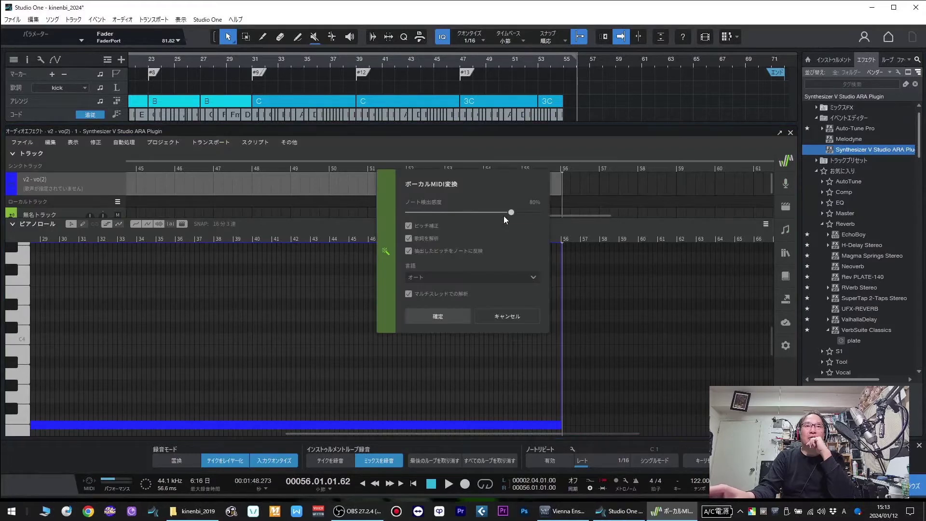
click(447, 317)
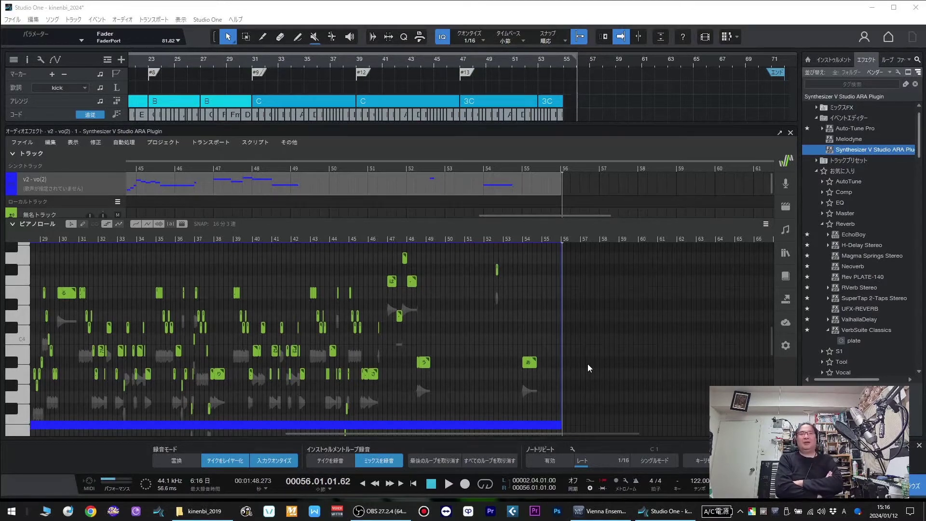
click(553, 347)
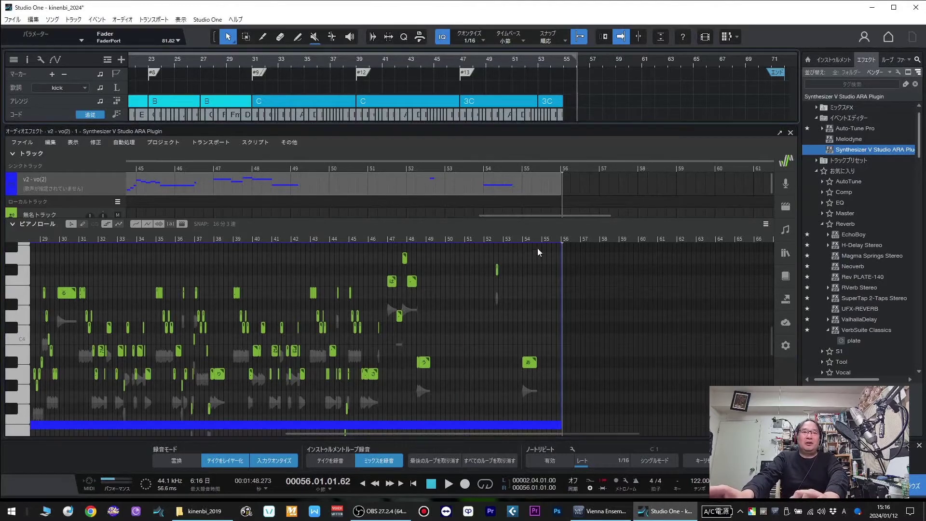
Step: Assign the Ryo AI voice to the v2 - vo(2) track and hide the effects browser
click(57, 189)
click(53, 312)
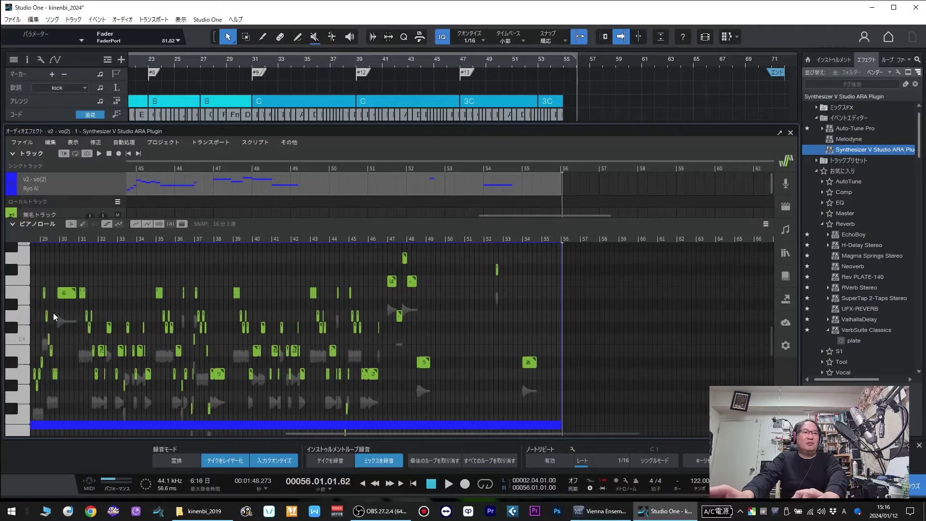
click(686, 296)
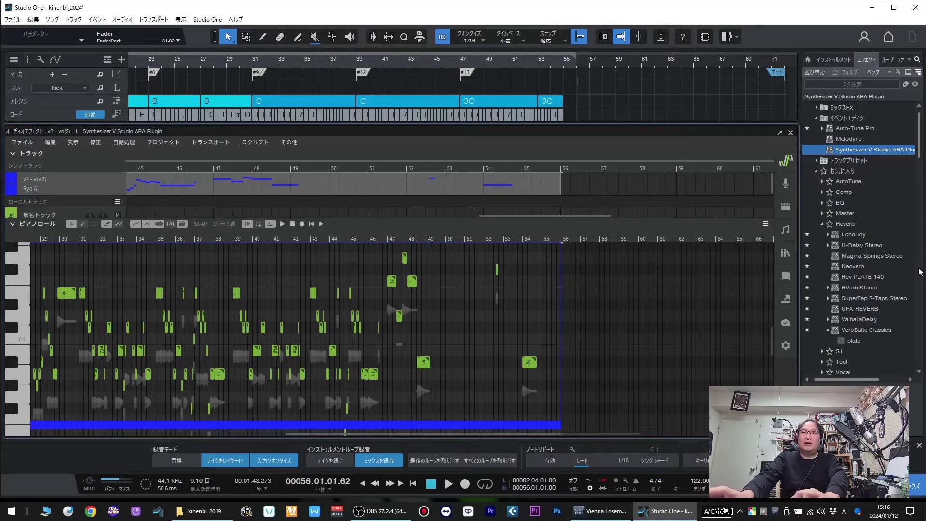
key(F5)
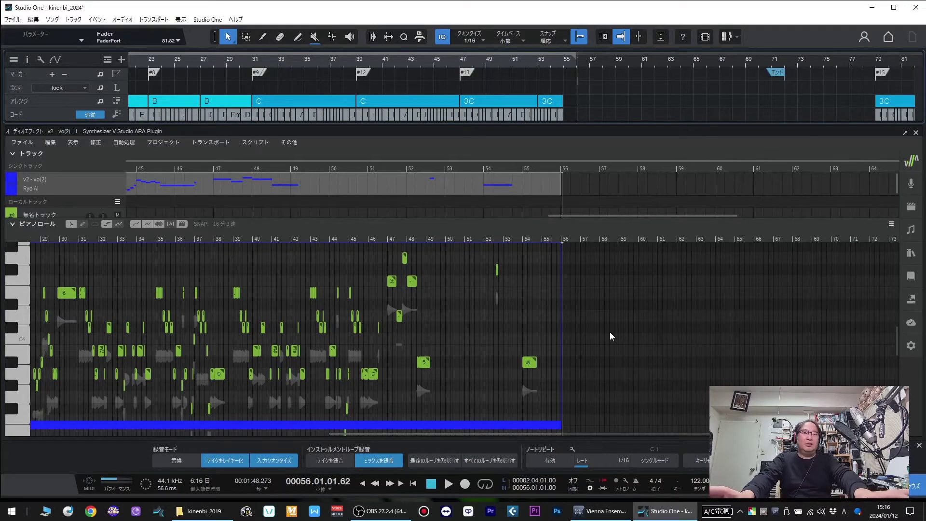
Step: Look over the converted vocal notes in the piano roll and check the track's voice settings
scroll(609, 332, up, 3)
scroll(609, 332, down, 3)
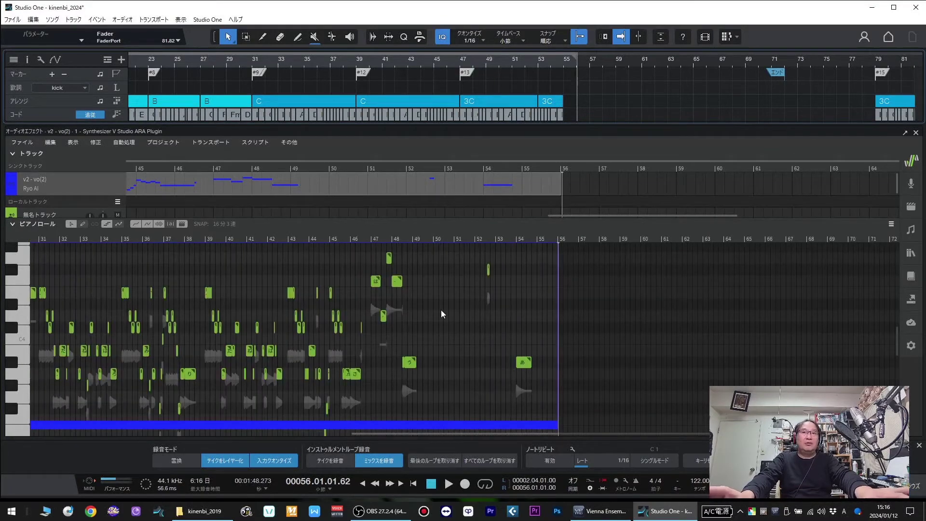
scroll(687, 288, left, 5)
click(911, 183)
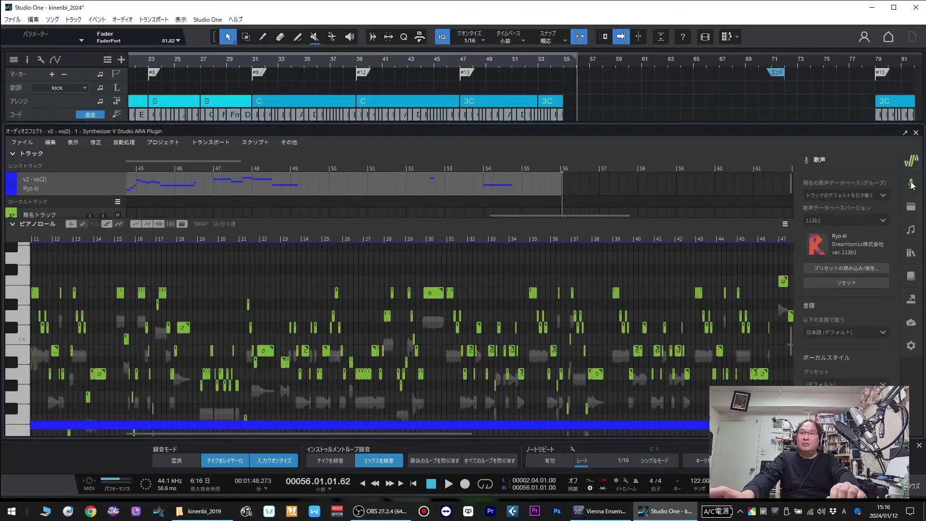
click(911, 183)
Step: Return to the song start, save the song and play the synthesized vocal through to about bar 55
key(Home)
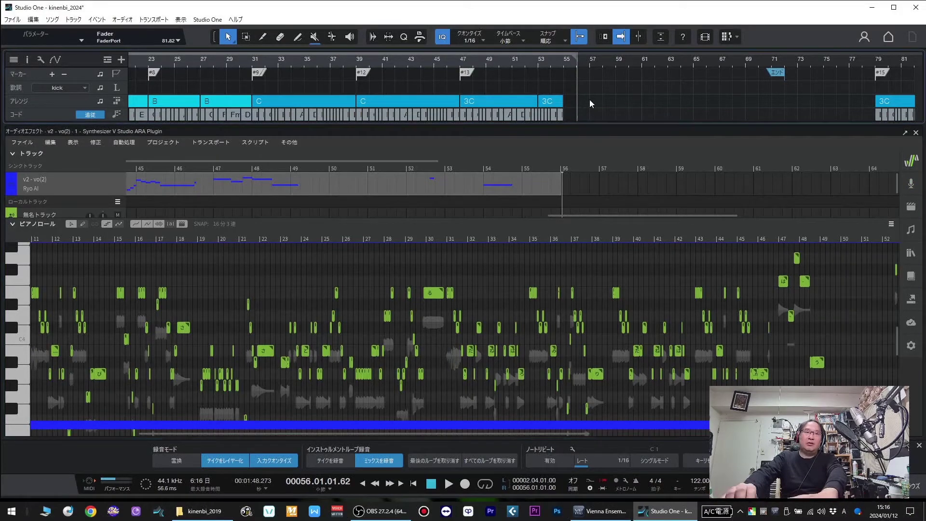
key(ctrl+s)
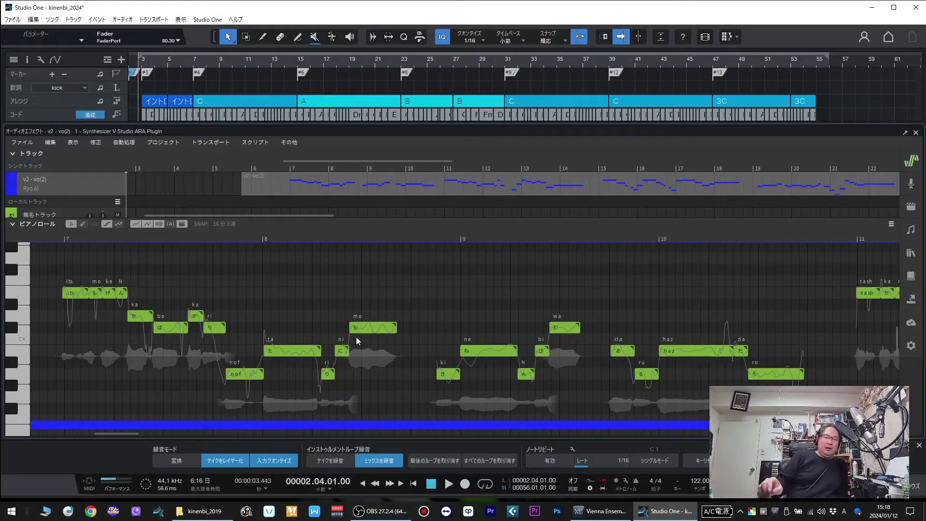
key(space)
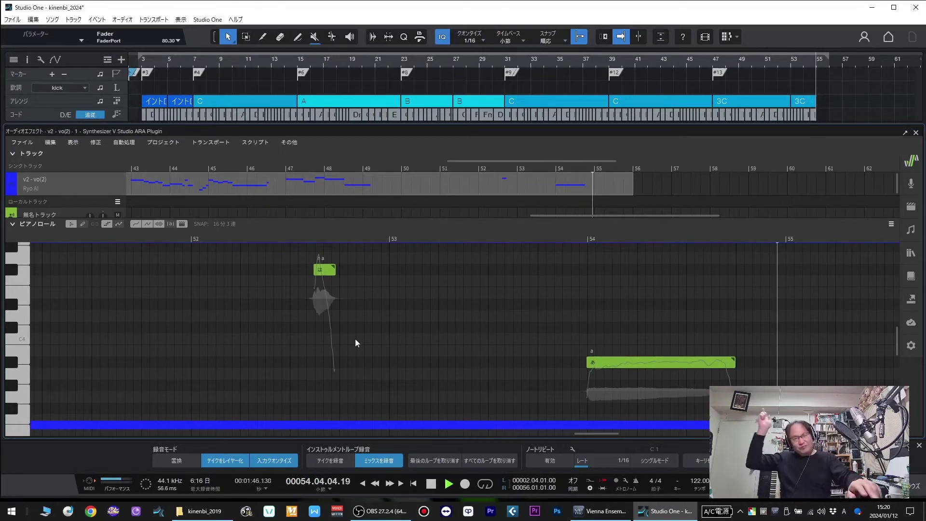
key(space)
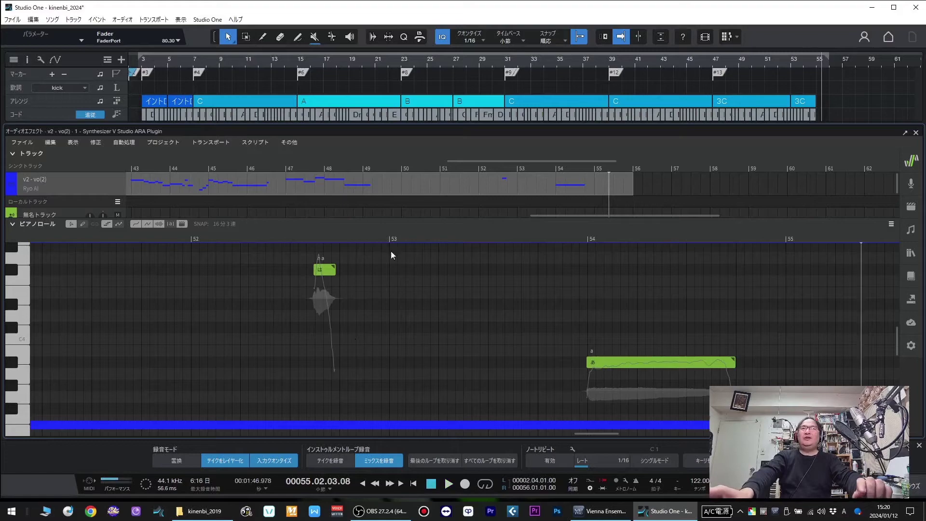
Step: Reopen the v2 - vo(2) note editor from the arrangement and play back the opening phrase just before bar 7
click(918, 137)
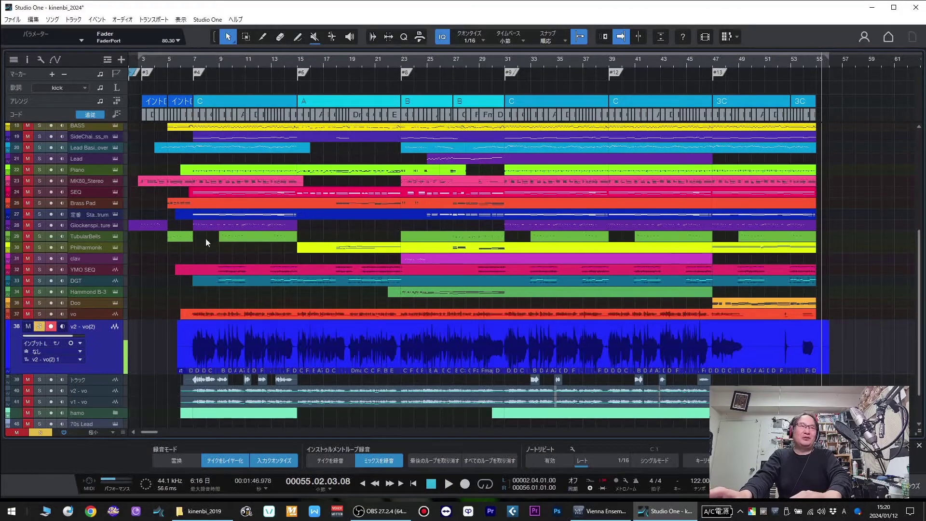
click(190, 66)
double_click(207, 338)
key(space)
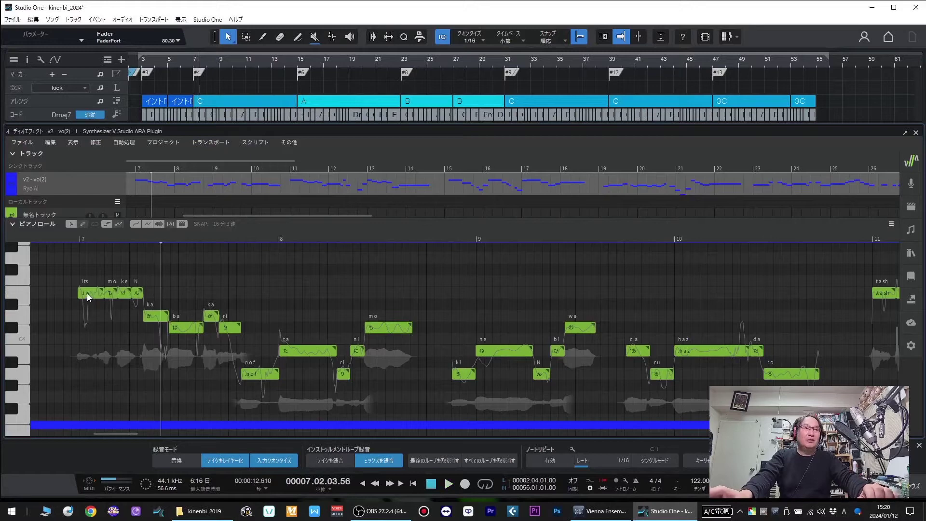
scroll(89, 295, up, 3)
key(space)
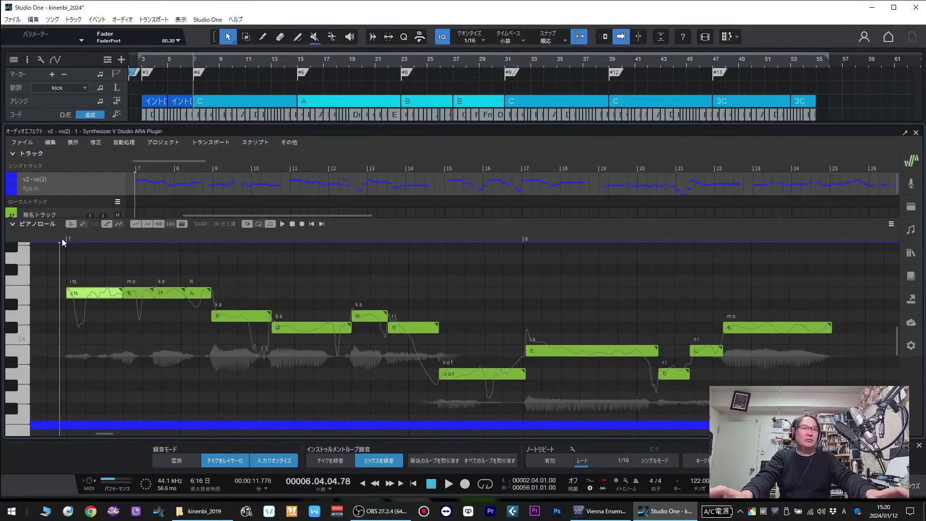
key(space)
Step: Split the first note "its" at bar 7 into two notes, with the lyric い on the first
right_click(91, 290)
key(Escape)
alt+click(86, 292)
click(104, 292)
key(space)
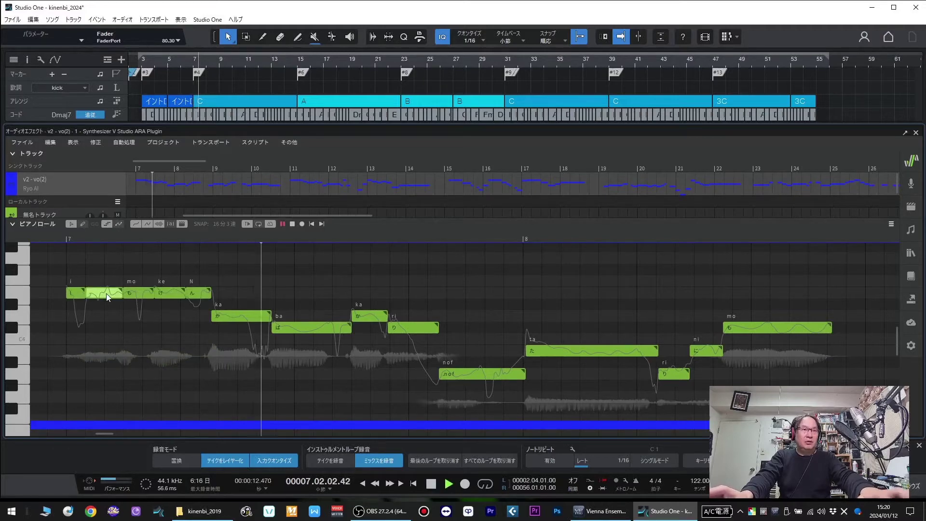
Step: Set the lyric of the second note at bar 7 to つ
double_click(107, 293)
text(tu)
key(Return)
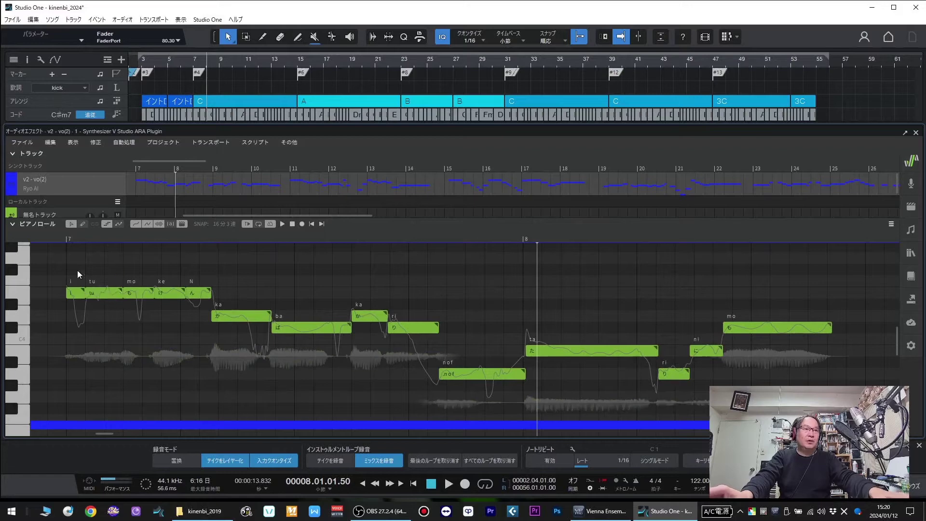
double_click(104, 293)
text(つ)
key(Return)
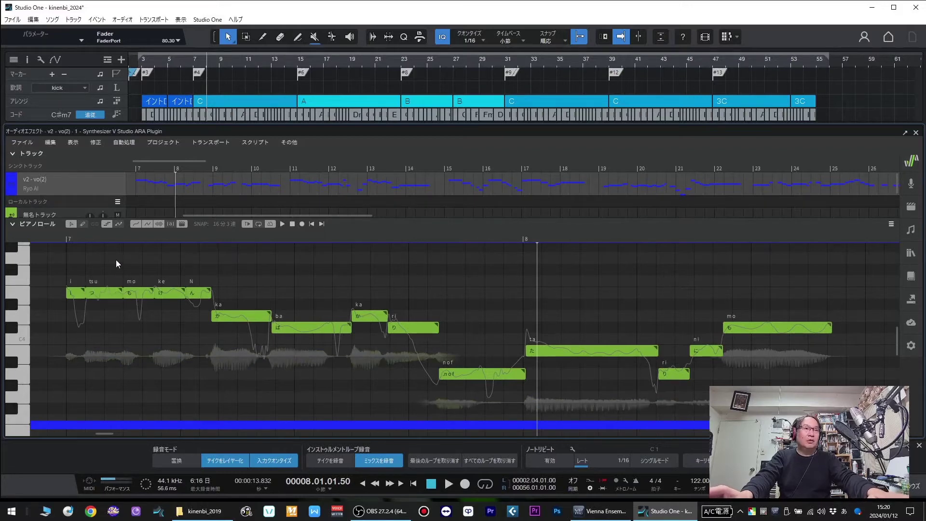
Step: Check the corrected opening phrase by playback and lengthen the い note at the expense of the つ note
key(space)
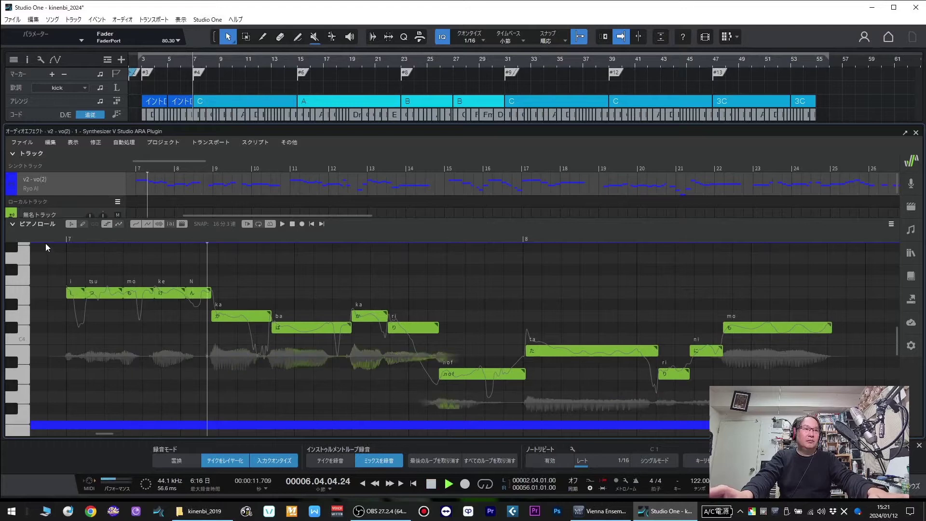
key(space)
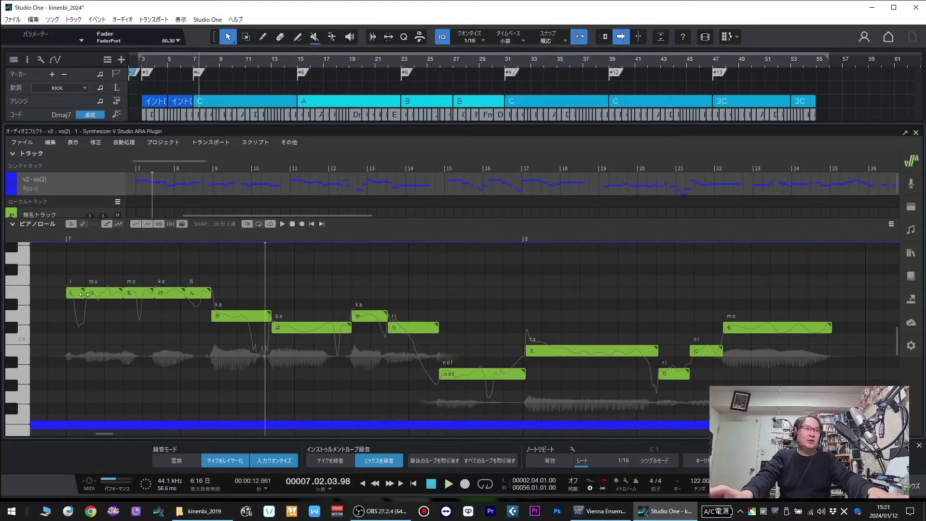
key(KP_0)
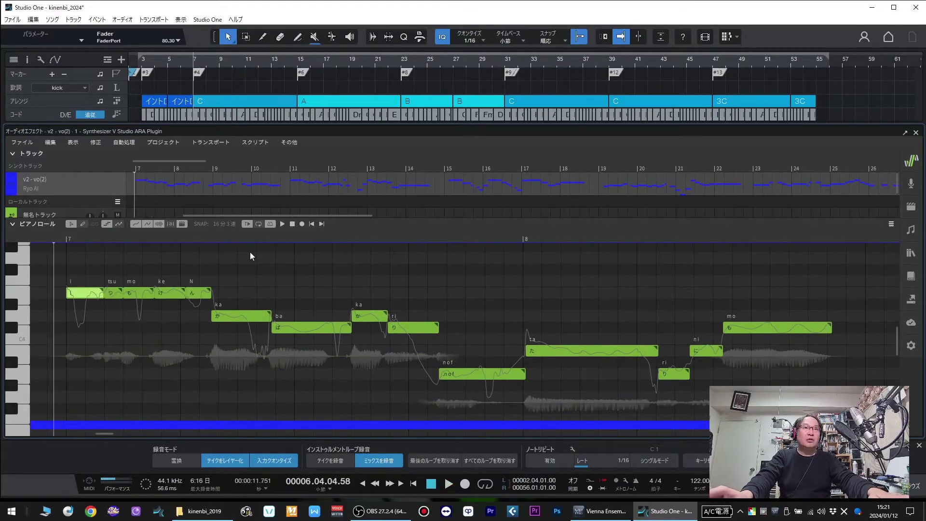
Step: Set the piano roll snap to 16th notes (16分音符) and play the vocal on from bar 7
click(224, 224)
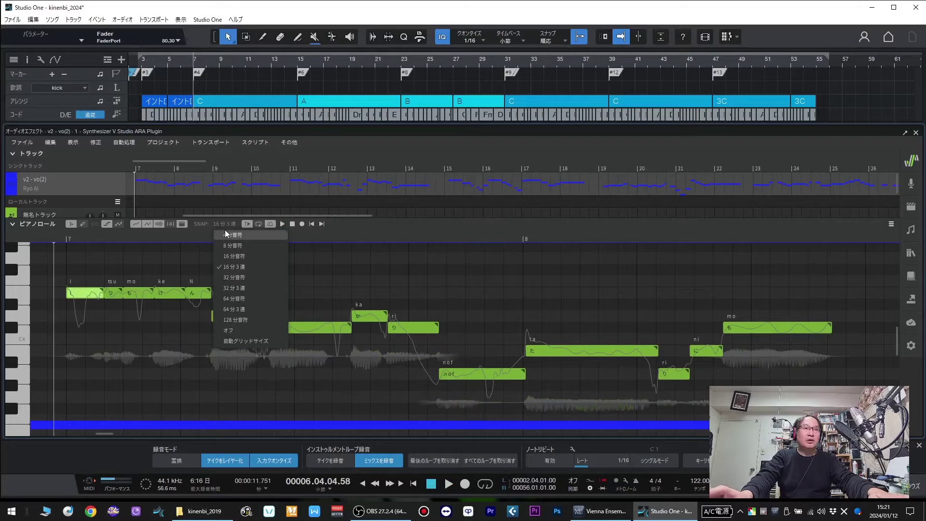
click(236, 258)
key(space)
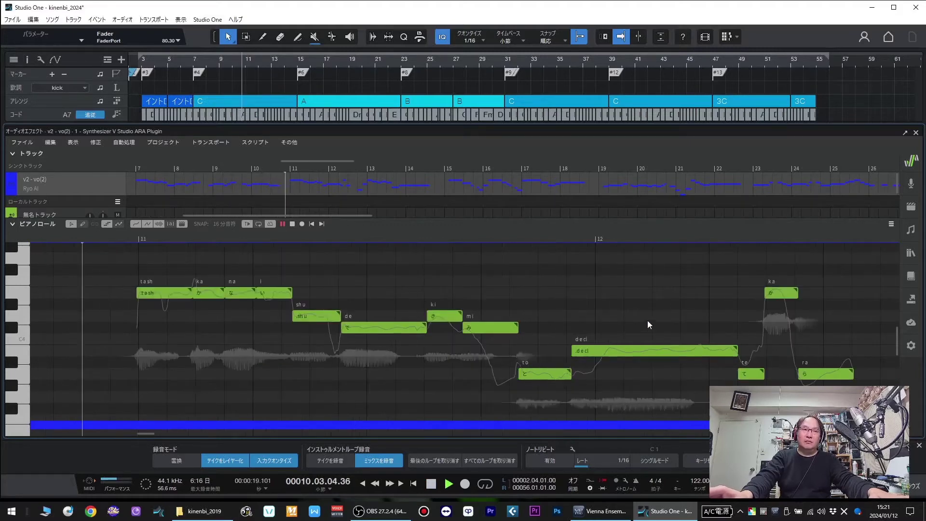
Step: Split the .decl note at bar 12 into two notes with the lyrics で and あ
click(594, 355)
right_click(594, 355)
click(636, 215)
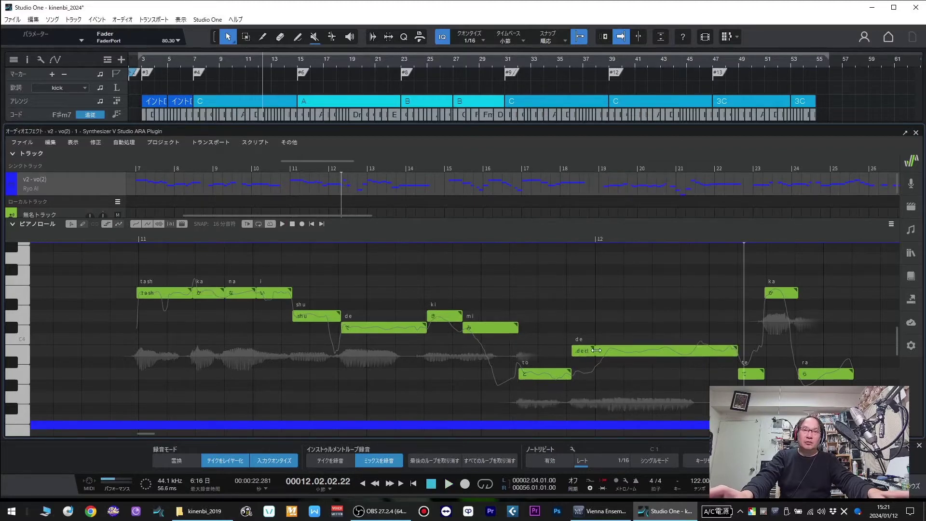
double_click(583, 351)
text(desu)
key(Return)
key(Return)
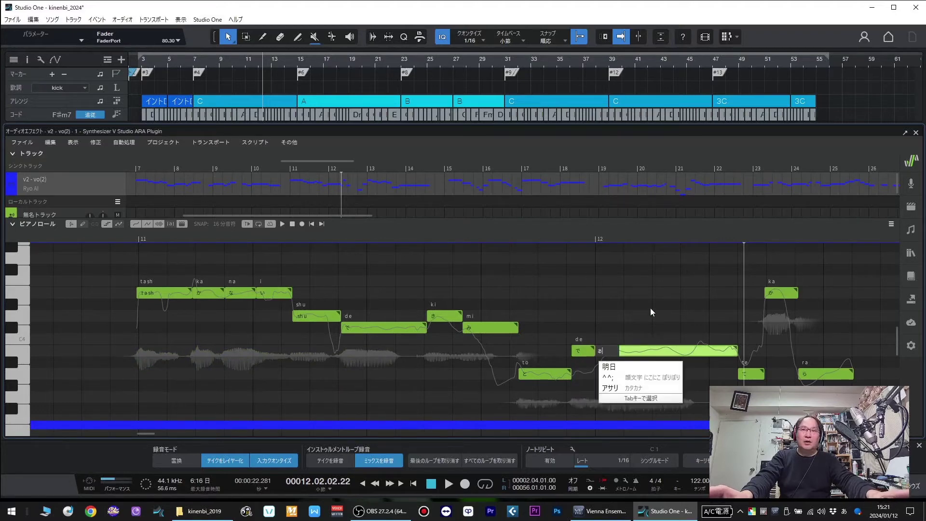
Step: Play back the corrected で and あ notes from the middle of bar 11, and replay the lead-in to bar 13
click(500, 240)
click(453, 236)
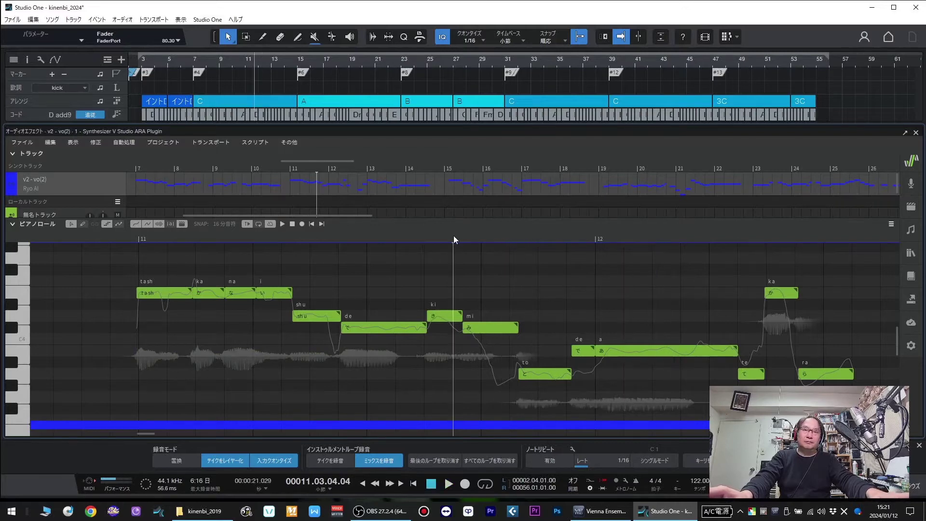
click(453, 237)
click(400, 236)
key(space)
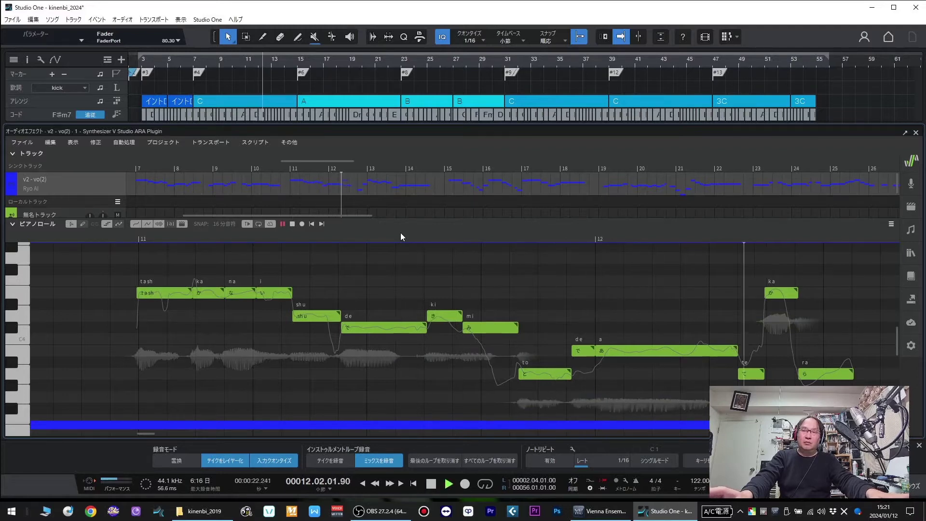
key(space)
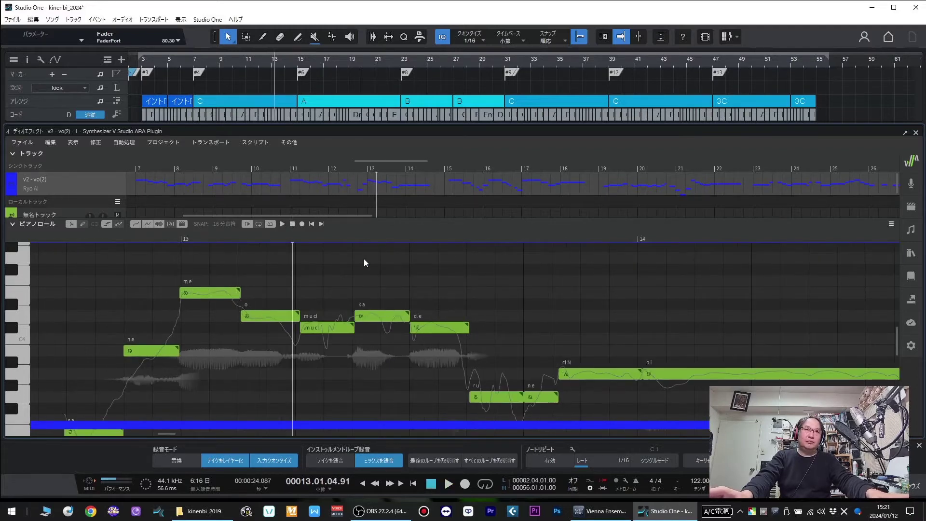
click(62, 238)
key(space)
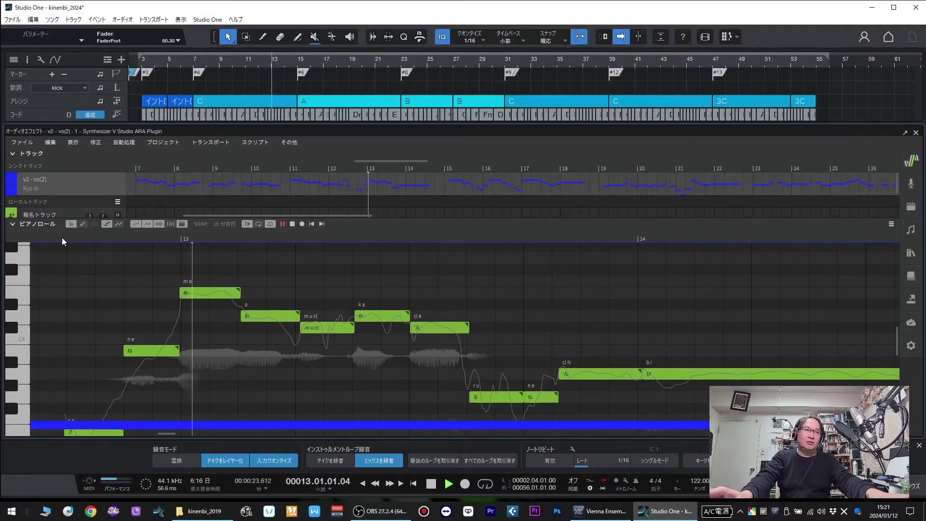
Step: Split the low さ note before bar 13 and set the second half's lyric to ん
scroll(133, 320, down, 2)
scroll(133, 318, down, 1)
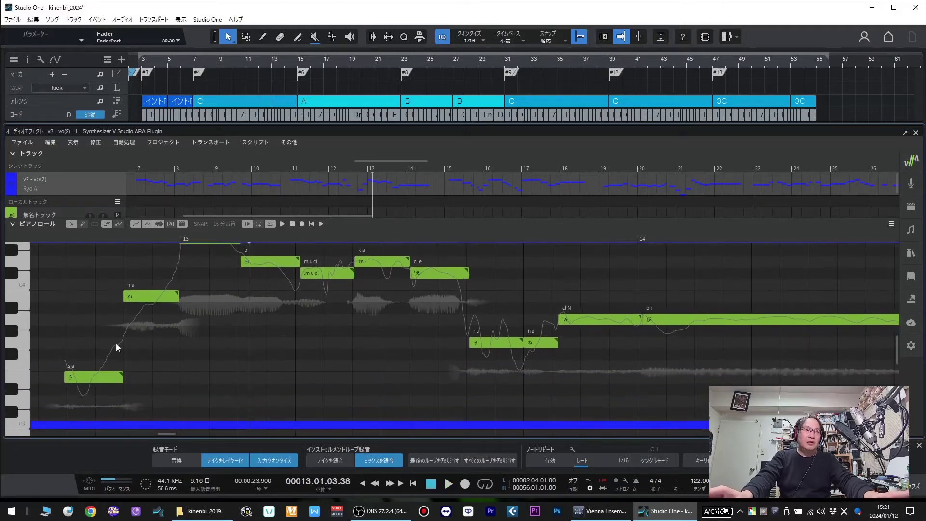
right_click(94, 374)
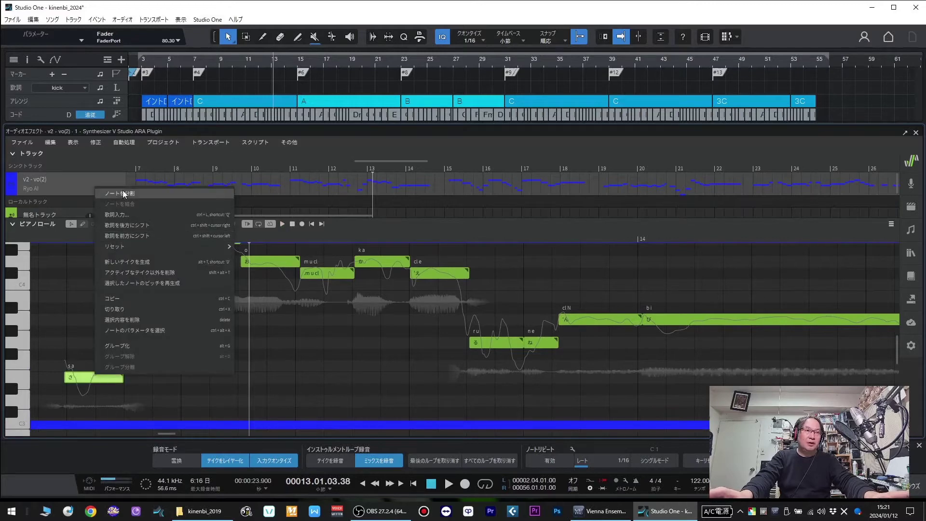
click(123, 193)
text(ん)
key(Return)
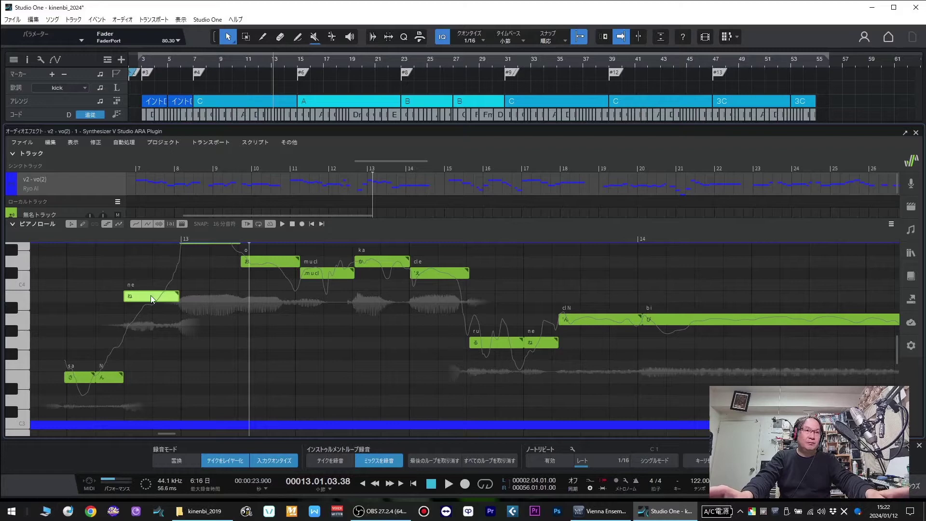
Step: Split the ね note just before bar 13 and set the second half's lyric to ん
scroll(150, 296, up, 1)
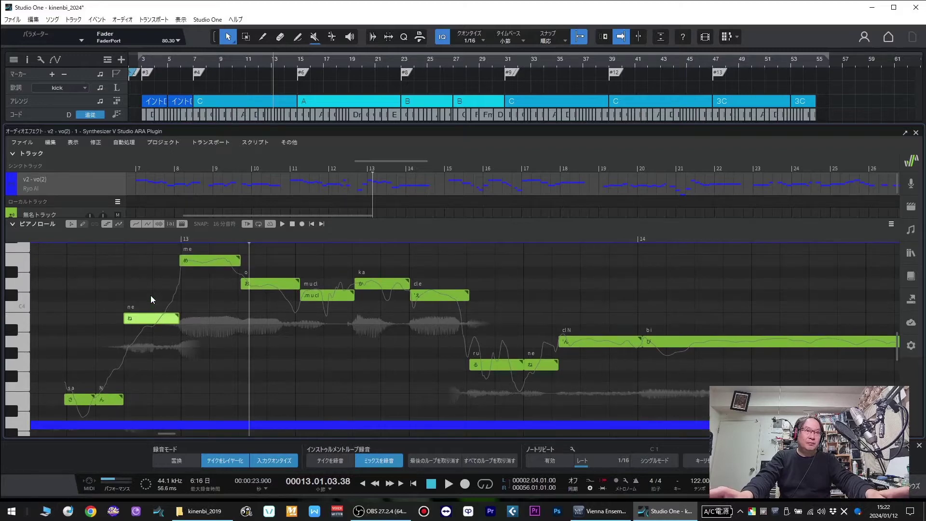
right_click(153, 321)
click(188, 194)
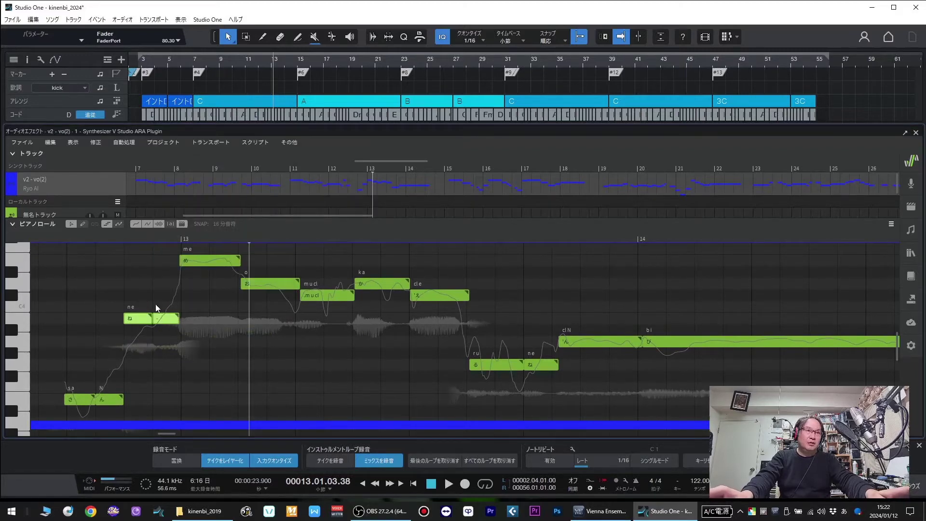
double_click(162, 319)
text(ん)
key(Return)
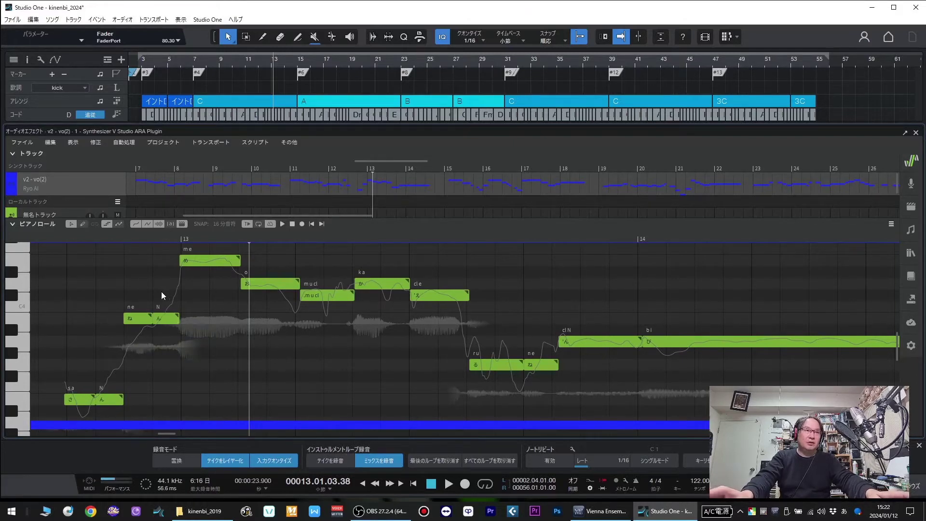
Step: Play back the corrected さん and ねん notes from just before さ through bar 13
click(63, 239)
key(space)
click(60, 237)
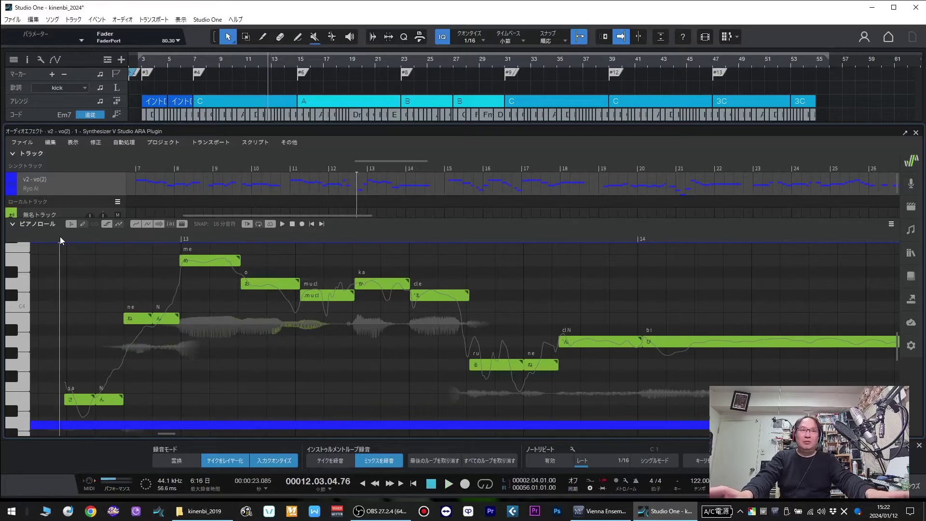
key(space)
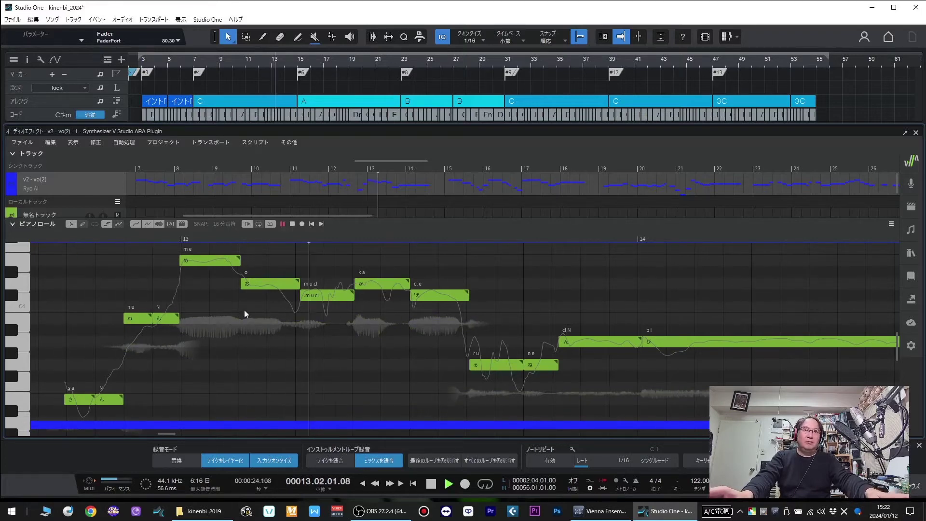
key(space)
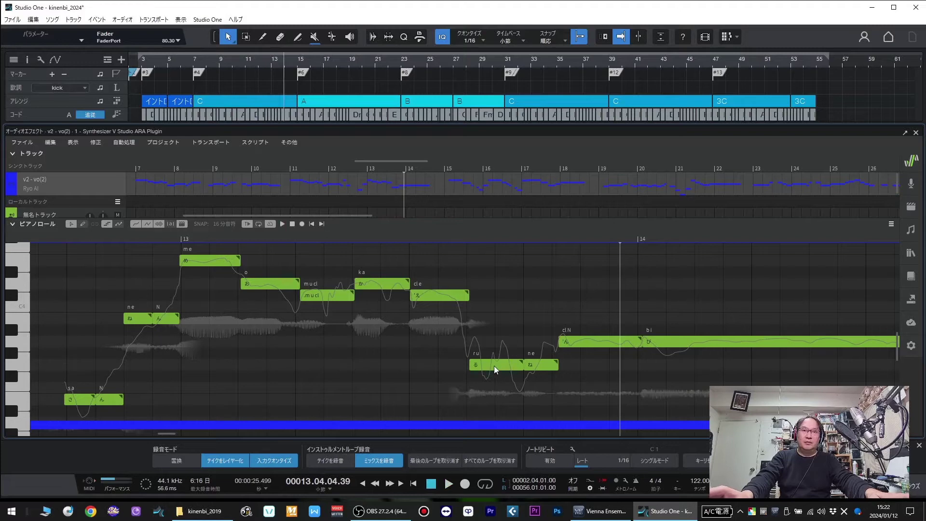
Step: Split the る note in the second half of bar 13, set the second half's lyric to き, and play back the phrase
right_click(495, 365)
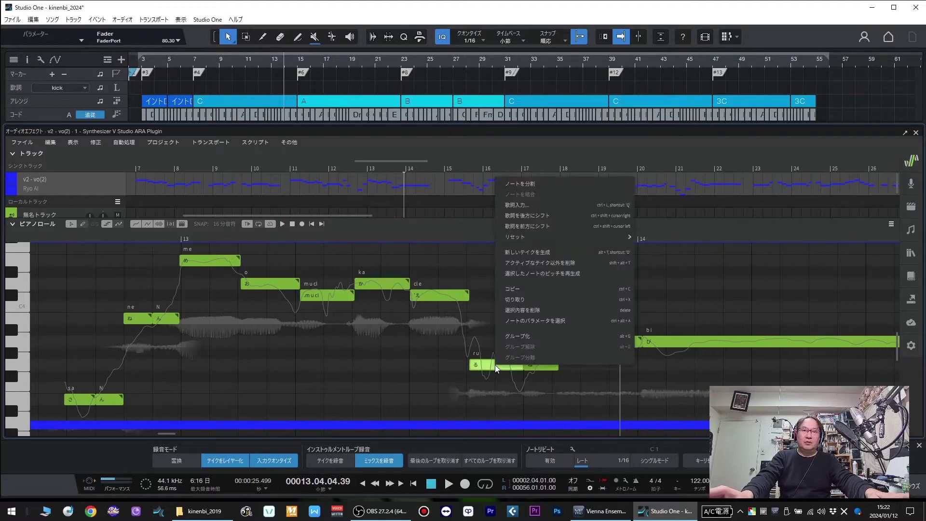
click(531, 183)
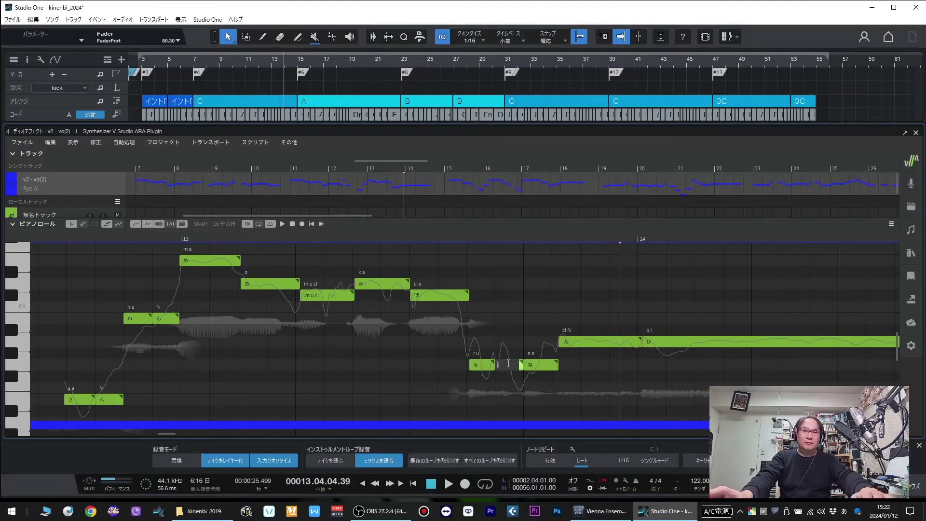
click(390, 243)
key(space)
key(space)
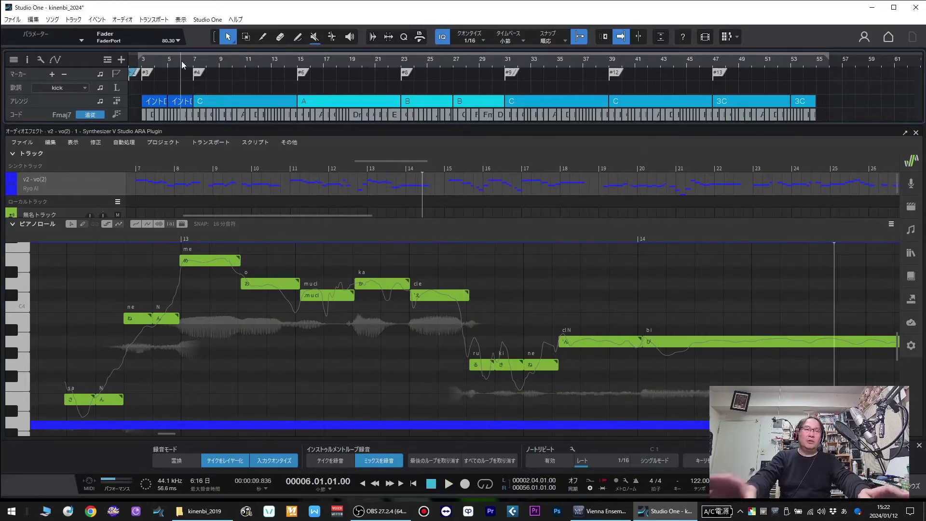
Step: Turn off solo on the v2 - vo(2) track and play the full mix from bar 6
key(space)
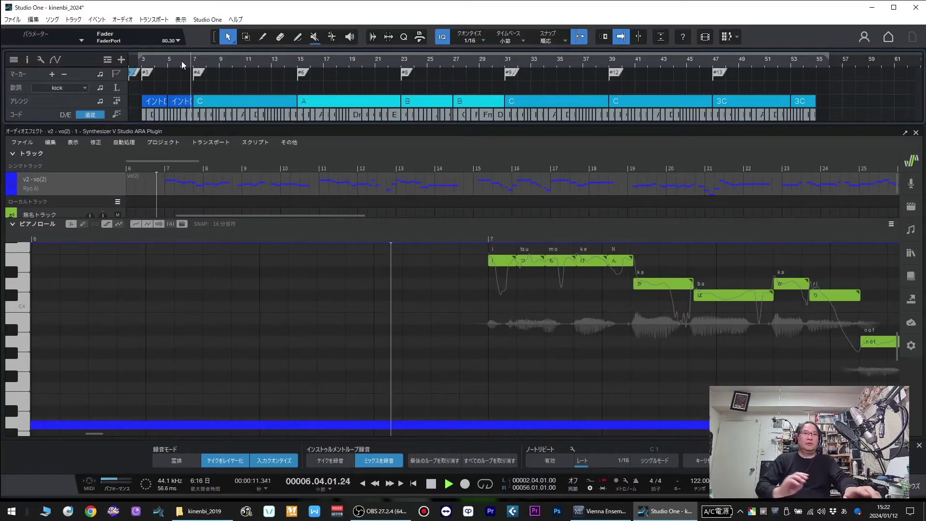
click(181, 61)
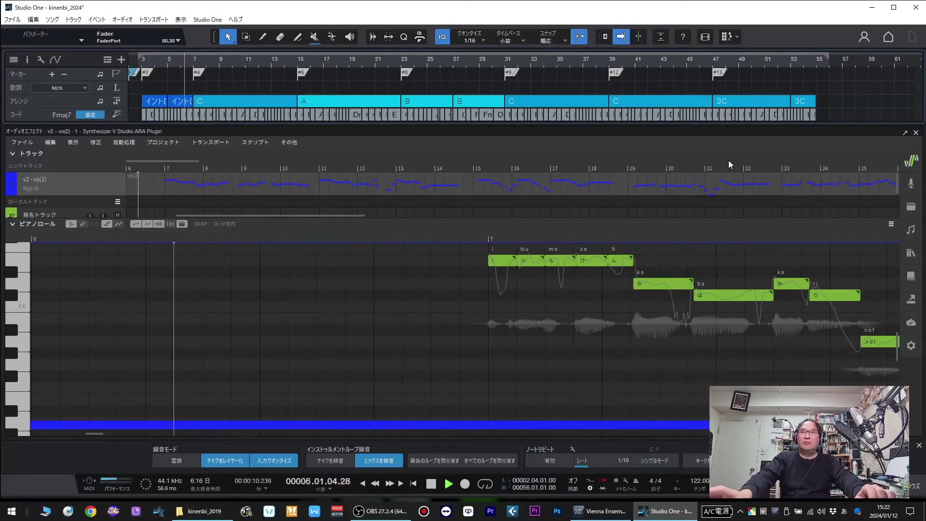
key(F2)
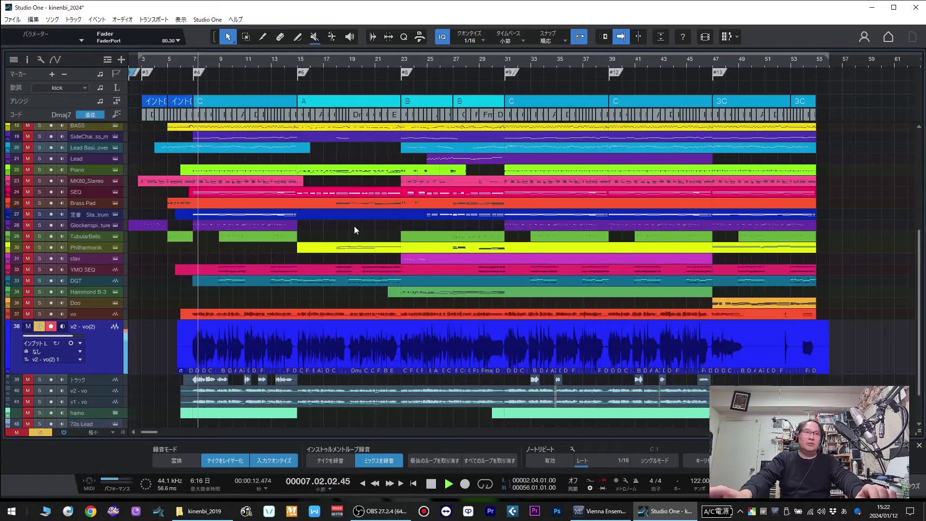
click(39, 326)
click(29, 327)
key(space)
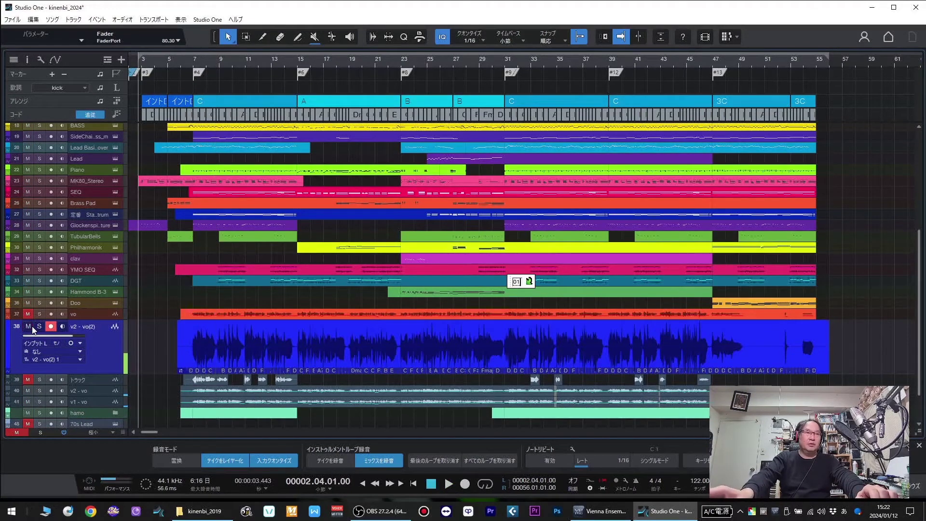
click(182, 57)
key(space)
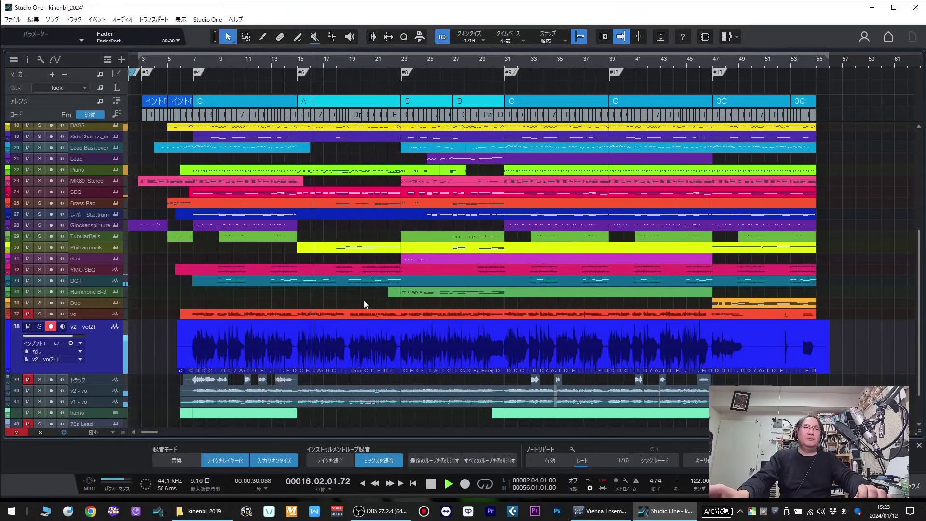
Step: Stop playback, reopen the vocal's Synthesizer V editor, and switch the v2 - vo(2) voice to Jin
double_click(352, 334)
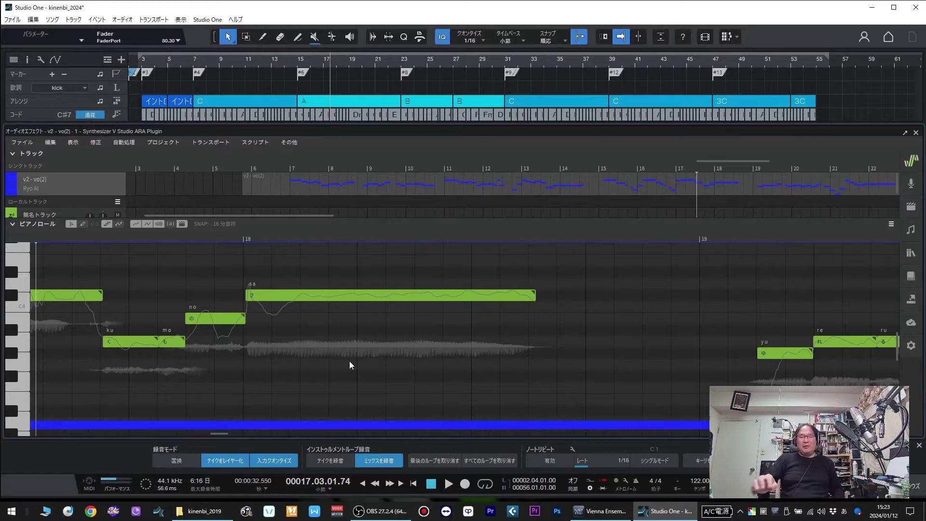
key(space)
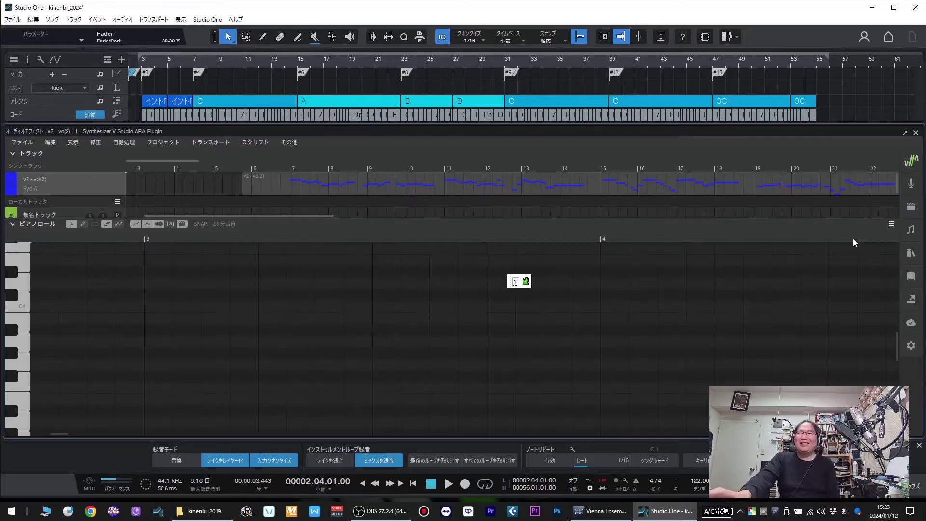
click(31, 186)
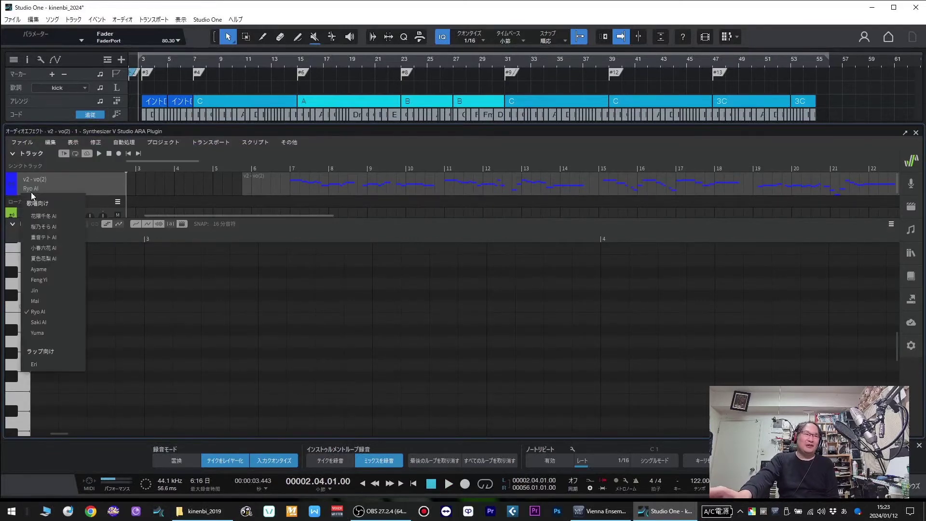
click(56, 291)
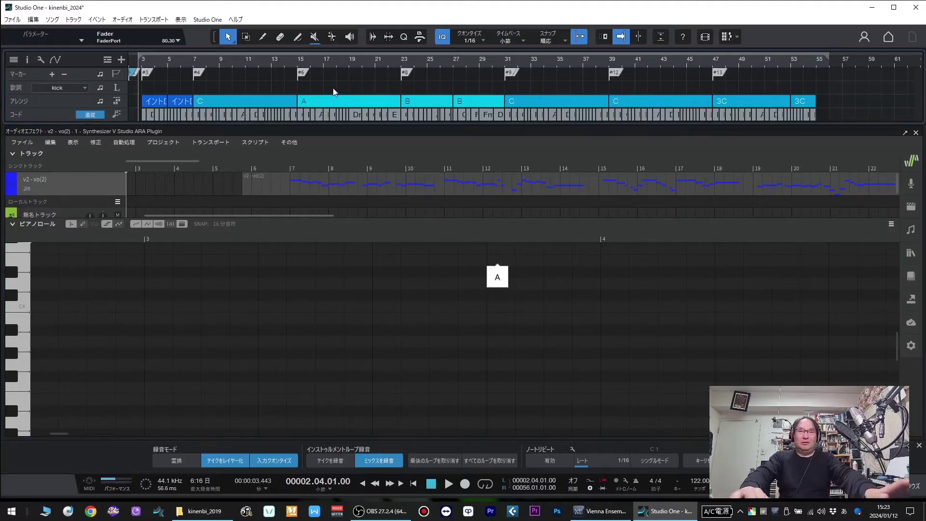
Step: Play back the Jin vocal within the full mix from the start of the singing through bar 48
key(space)
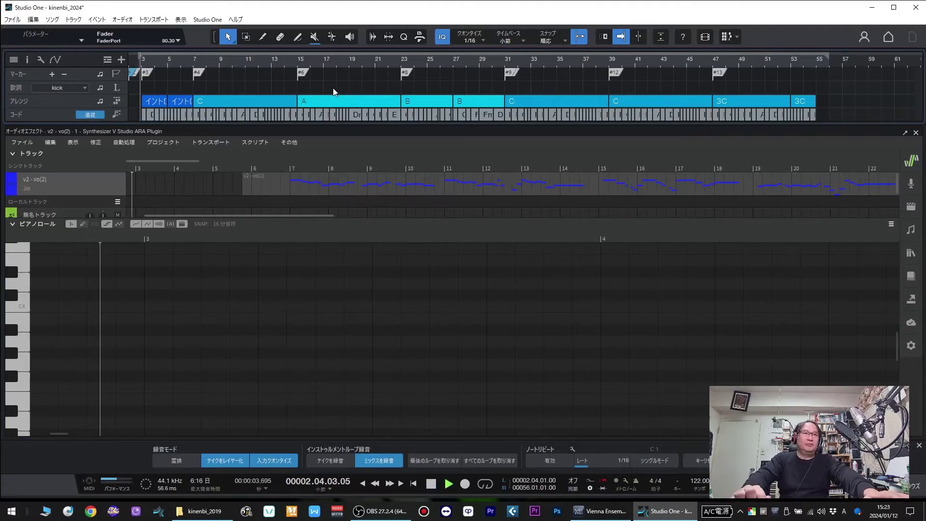
key(space)
key(shift+n)
key(space)
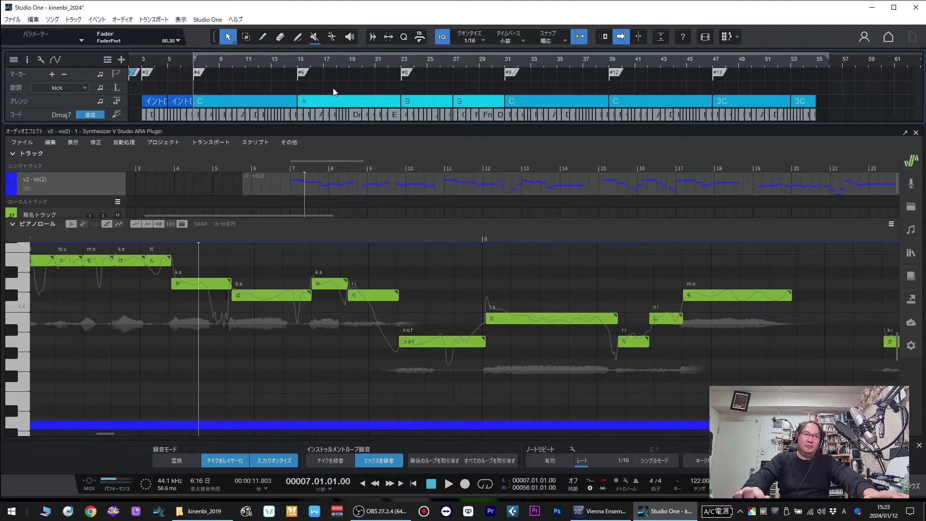
key(space)
key(space)
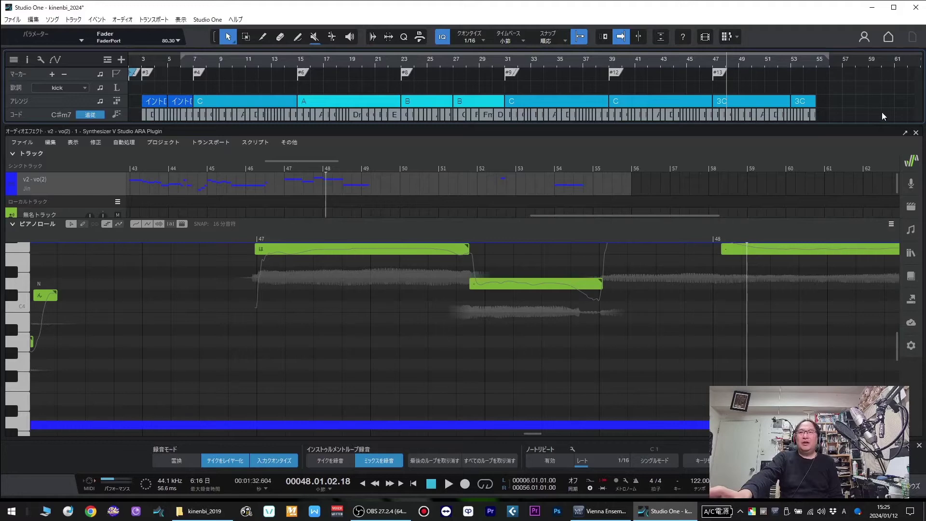
Step: Close and reopen the vocal's Synthesizer V editor and switch the v2 - vo(2) voice to Yuma
click(916, 133)
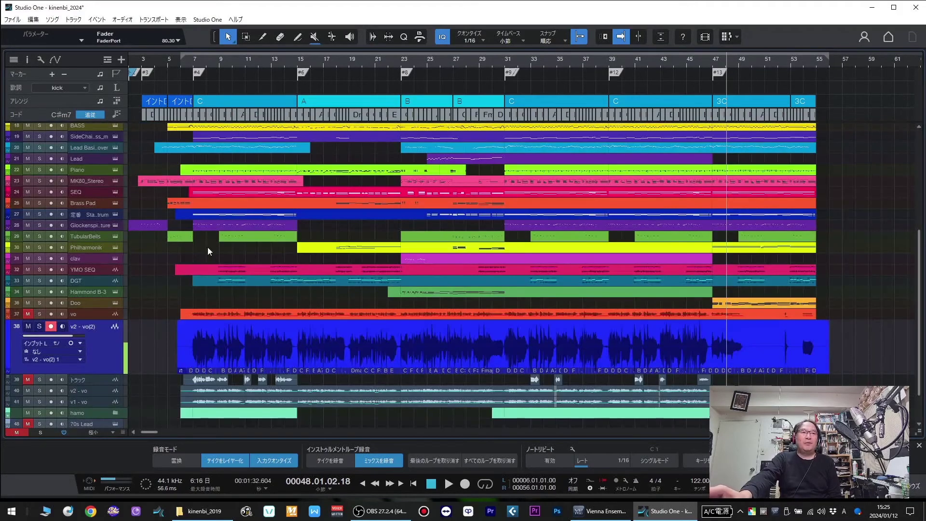
double_click(198, 359)
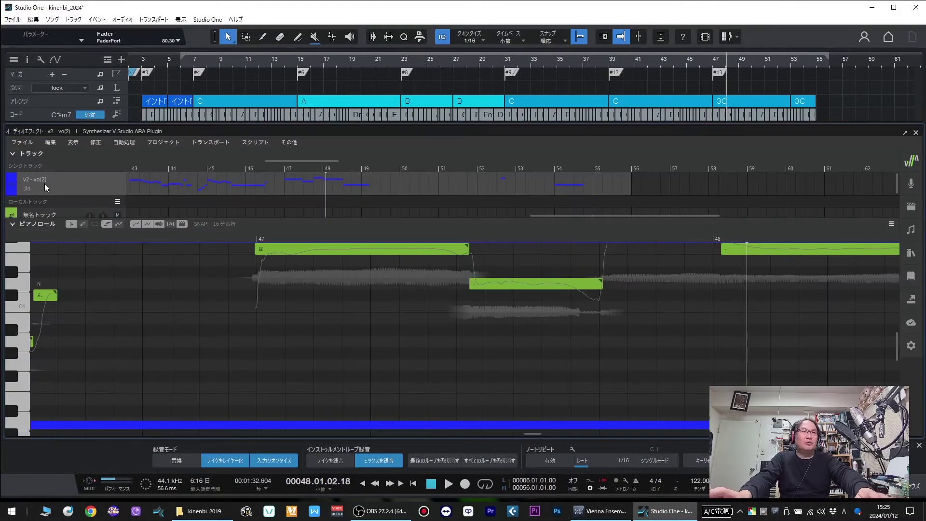
click(28, 191)
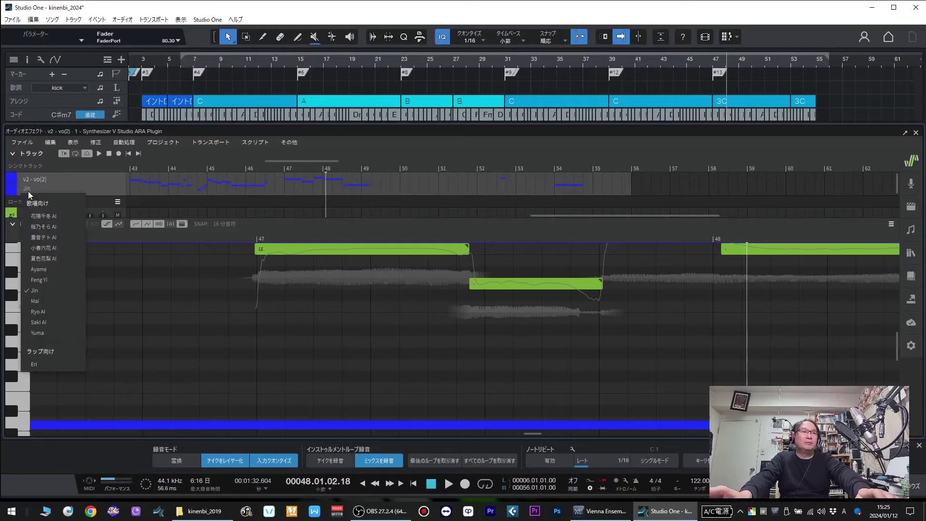
click(51, 308)
Step: Play back the Yuma vocal from bar 6 into bar 15
click(185, 63)
key(space)
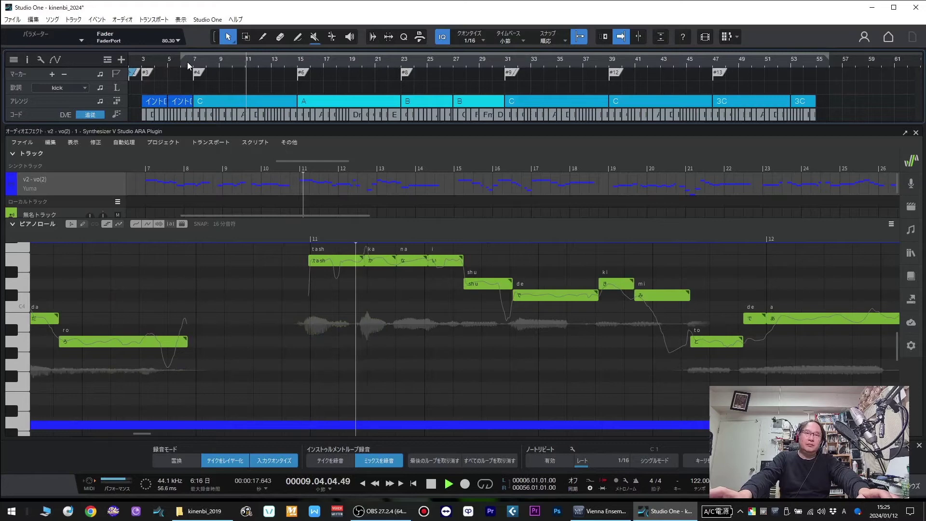
key(space)
key(space)
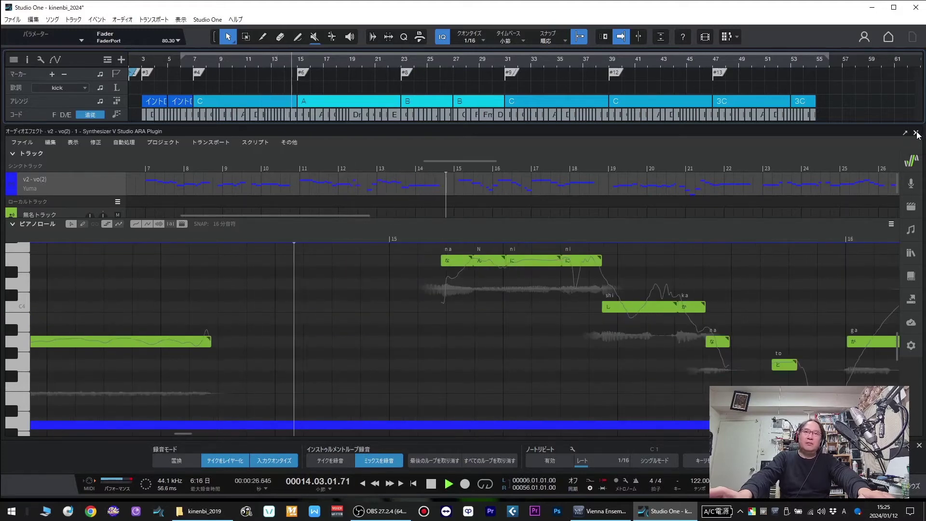
Step: Split the し note in bar 15 near its start and set the second part's lyric to yo
click(645, 308)
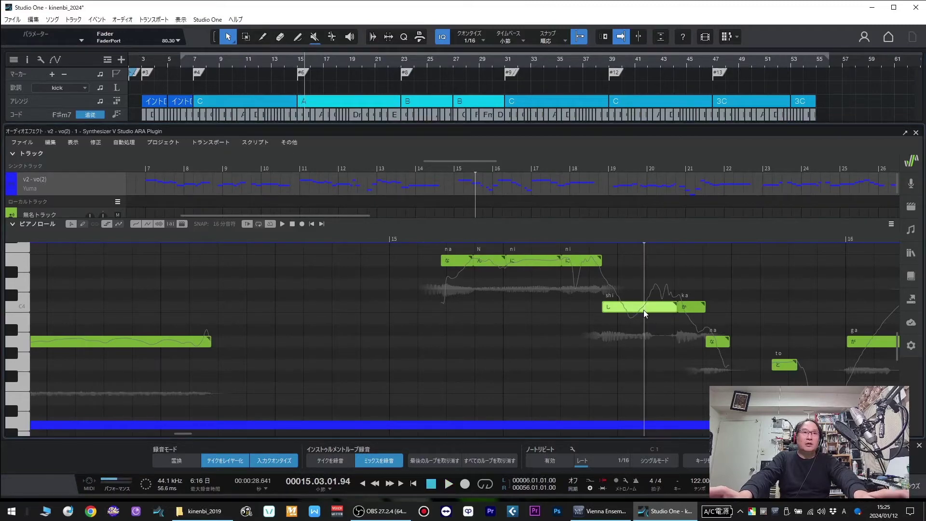
scroll(643, 310, up, 1)
right_click(612, 310)
click(625, 318)
alt+click(609, 307)
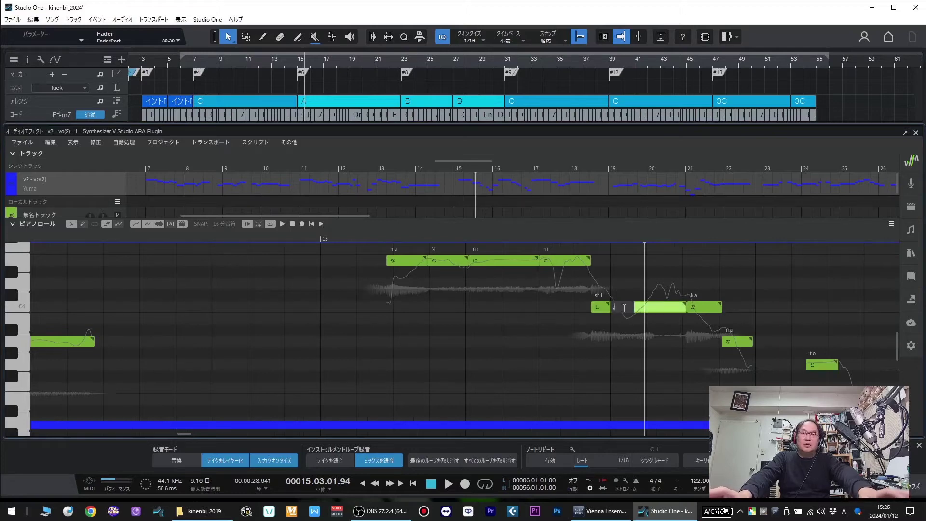
Step: Play back the corrected しよ notes from the start of the bar 15 phrase through bar 16
click(381, 238)
key(space)
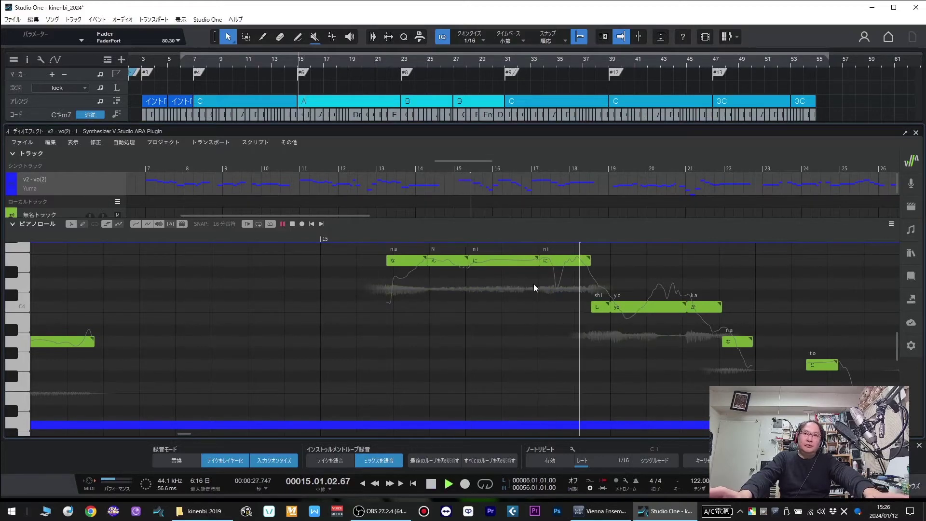
click(384, 237)
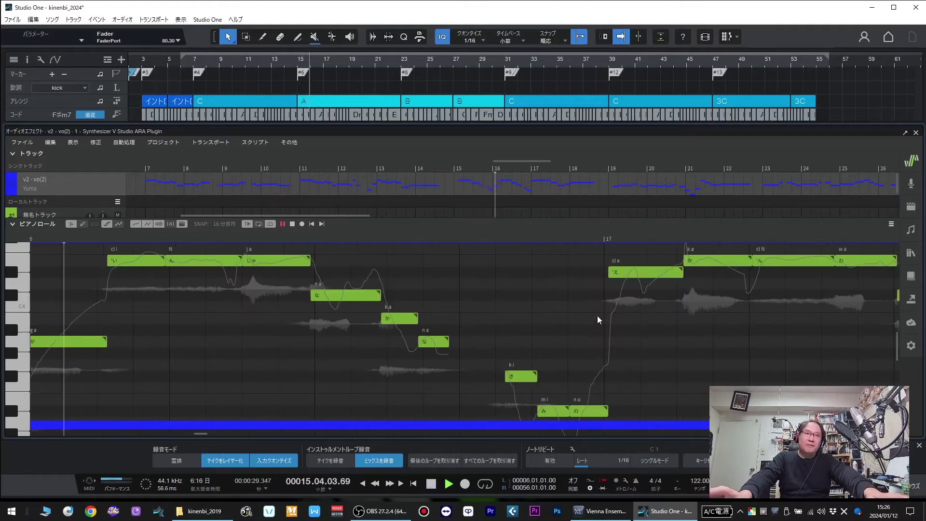
key(space)
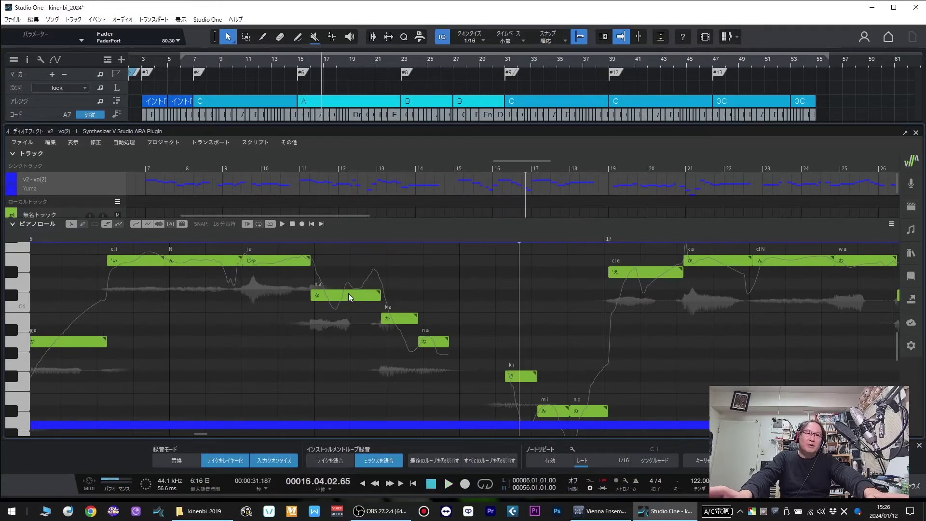
Step: Split the long な note in the middle of bar 16 and set the second half's lyric to i
click(348, 293)
right_click(351, 295)
click(360, 300)
double_click(361, 293)
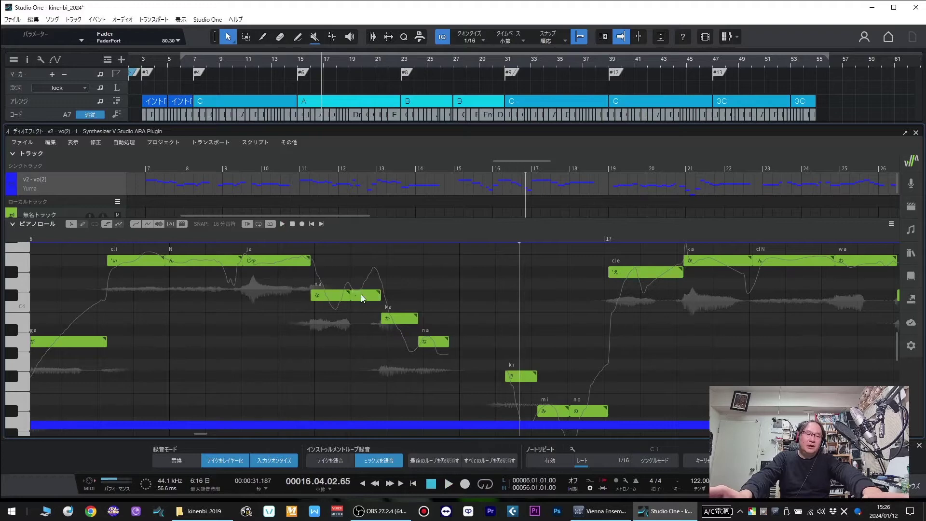
text(i)
key(Return)
Step: Play back the corrected ない notes repeatedly from early in bar 16 into bar 17
click(84, 238)
key(space)
click(42, 236)
key(space)
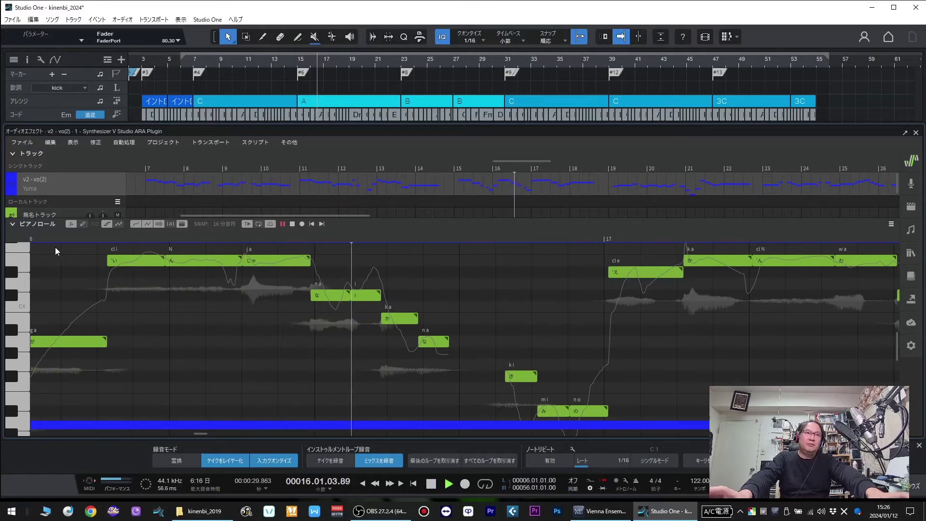
key(space)
click(54, 238)
key(space)
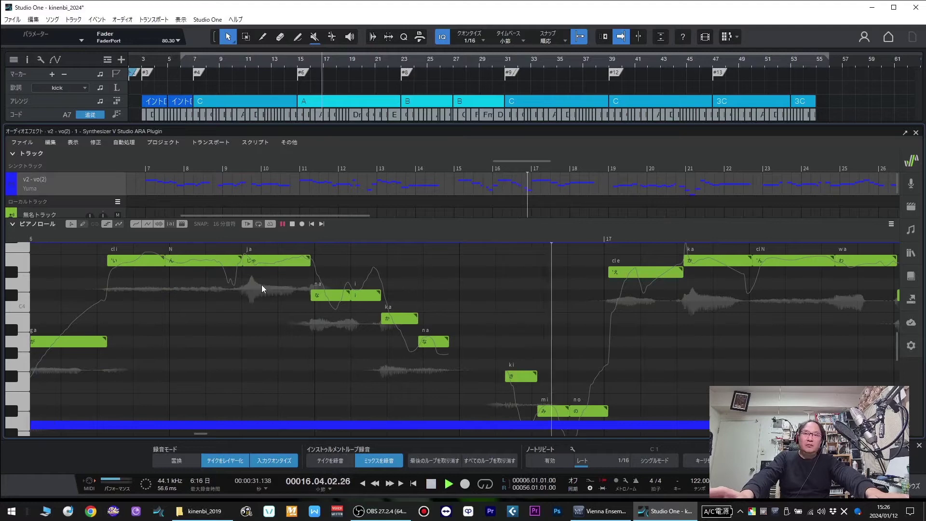
key(space)
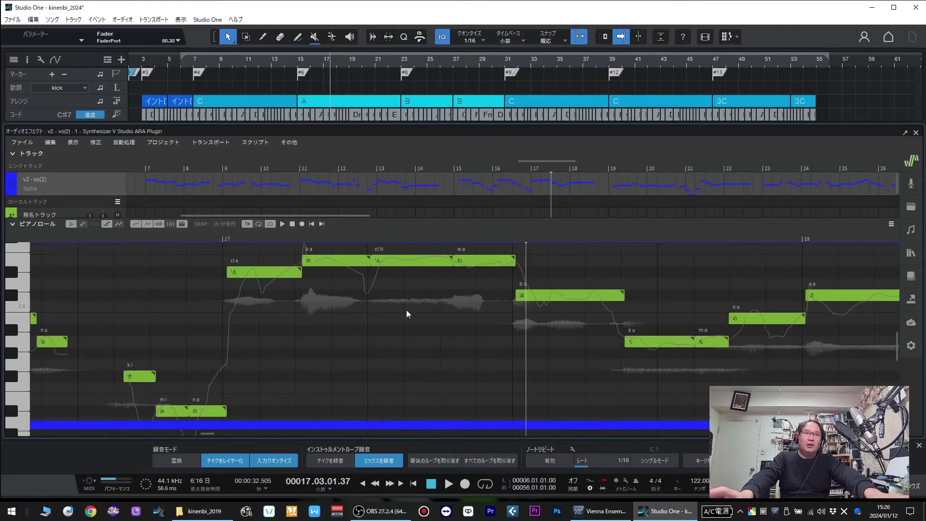
Step: Set the lyrics of the か and ん notes early in bar 17 to ga and o
double_click(323, 261)
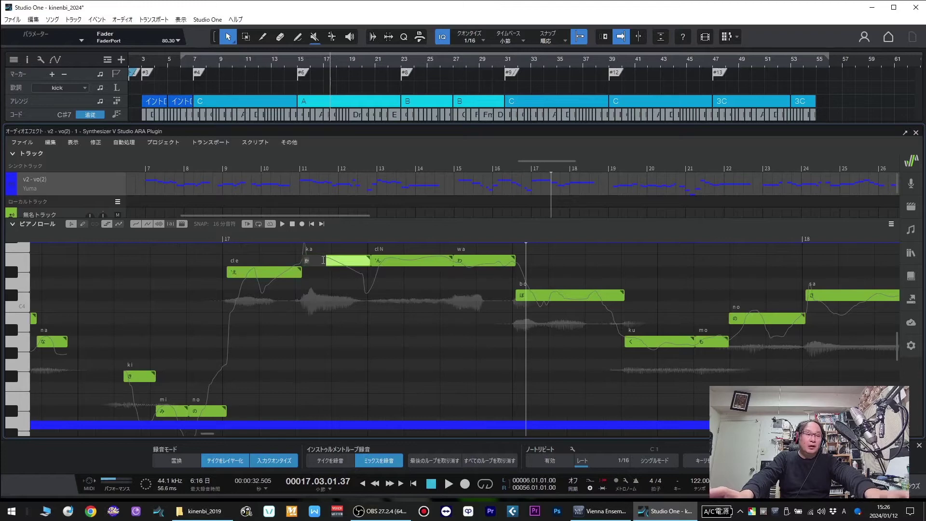
key(Return)
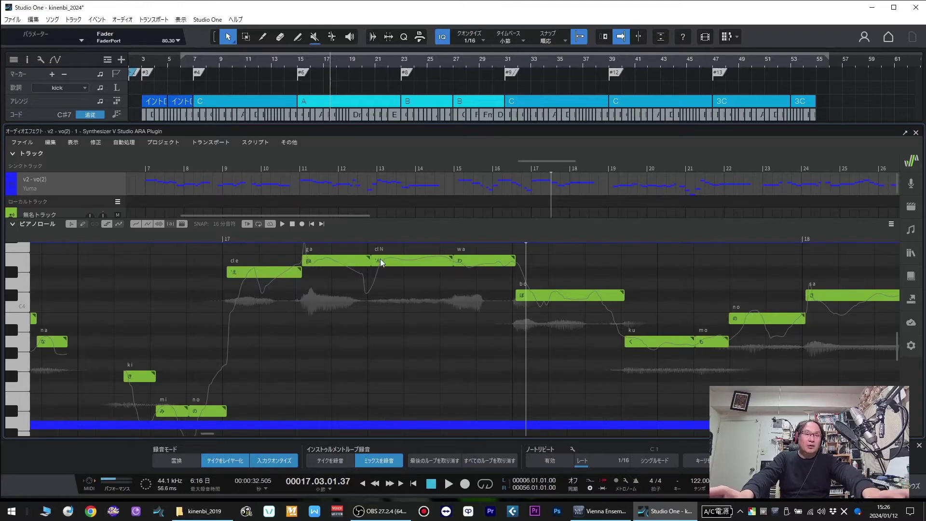
double_click(380, 258)
text(o)
key(Return)
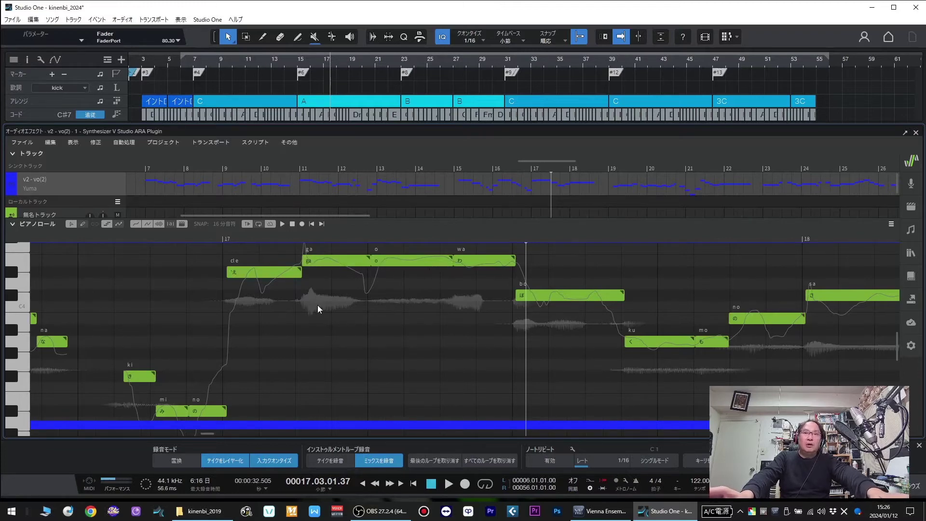
Step: Set the lyric of the も note near the end of bar 17 to no
double_click(707, 340)
text(no)
key(Return)
Step: Split the の note just before bar 18 into mo and no, and lower the no note by one semitone
double_click(739, 318)
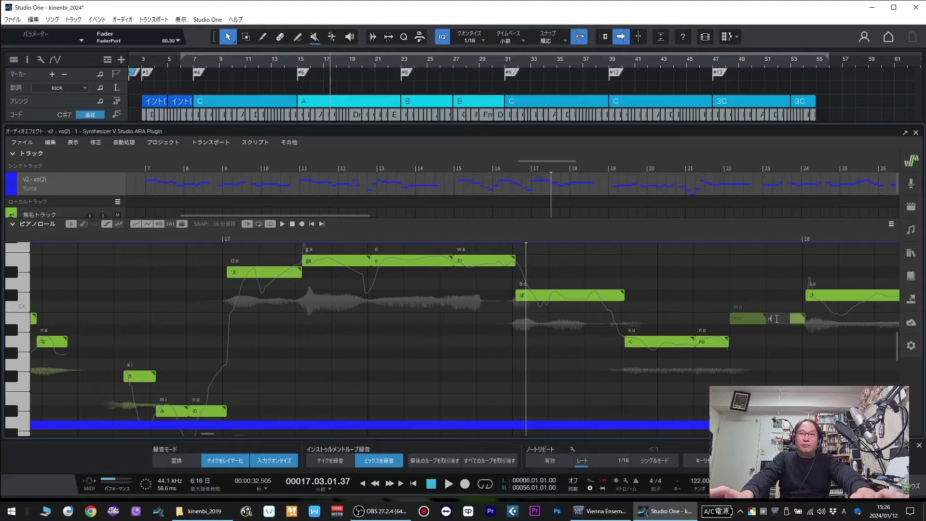
text(no)
key(Return)
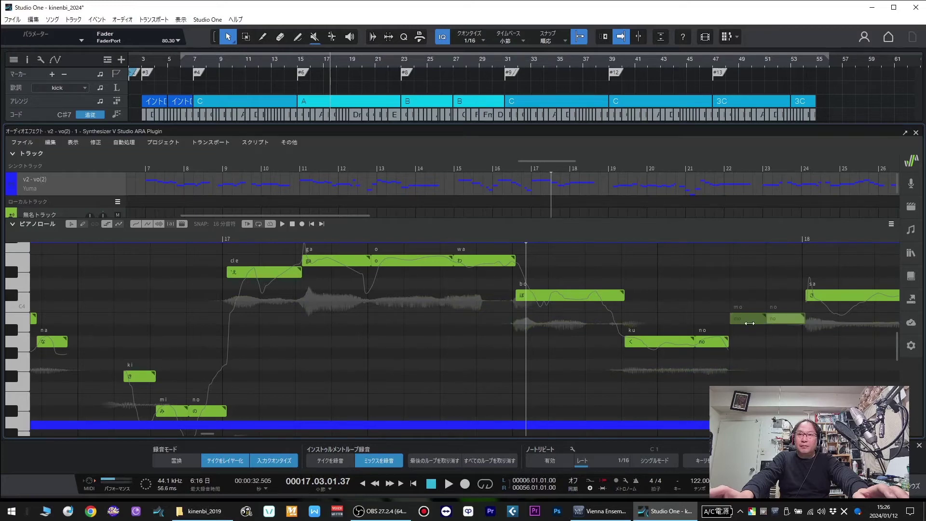
key(Down)
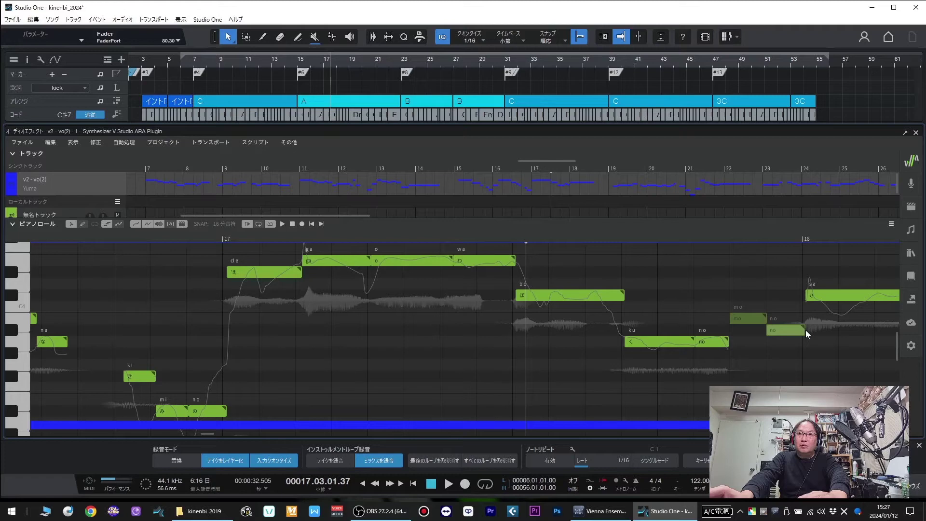
Step: Fit the end of the no note to the さ note at bar 18 with snapping temporarily off, then restore 16th-note snapping
drag(805, 331, 795, 332)
key(ctrl+z)
click(231, 224)
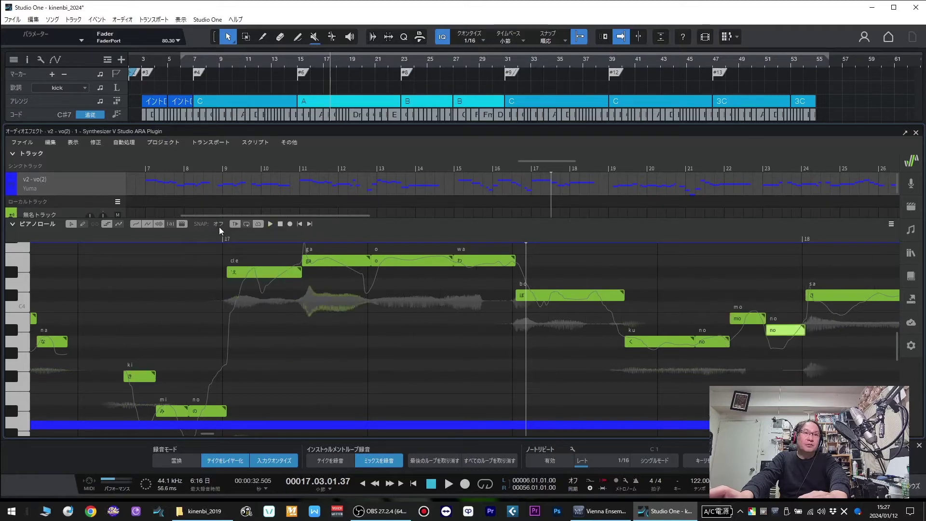
click(219, 225)
click(235, 255)
Step: Play back the corrected phrase in bar 17 twice, running into bar 18
click(227, 239)
key(space)
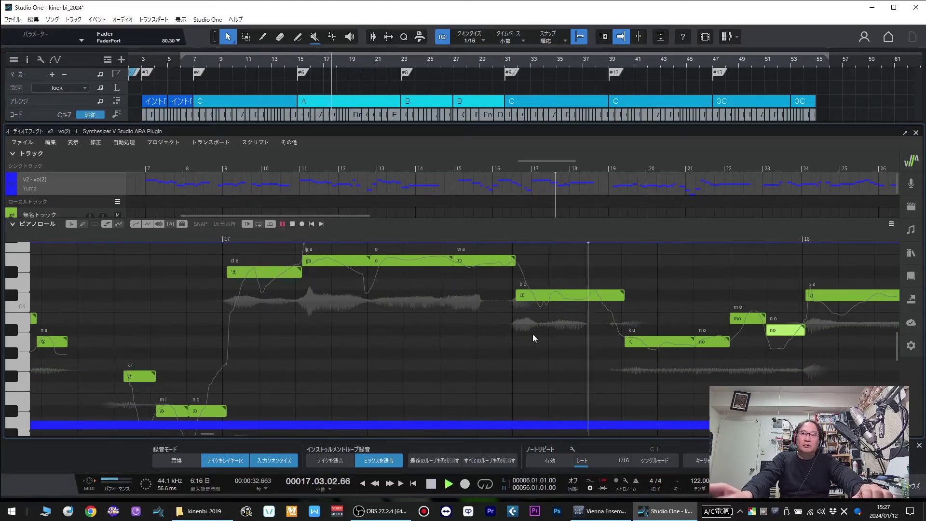
key(space)
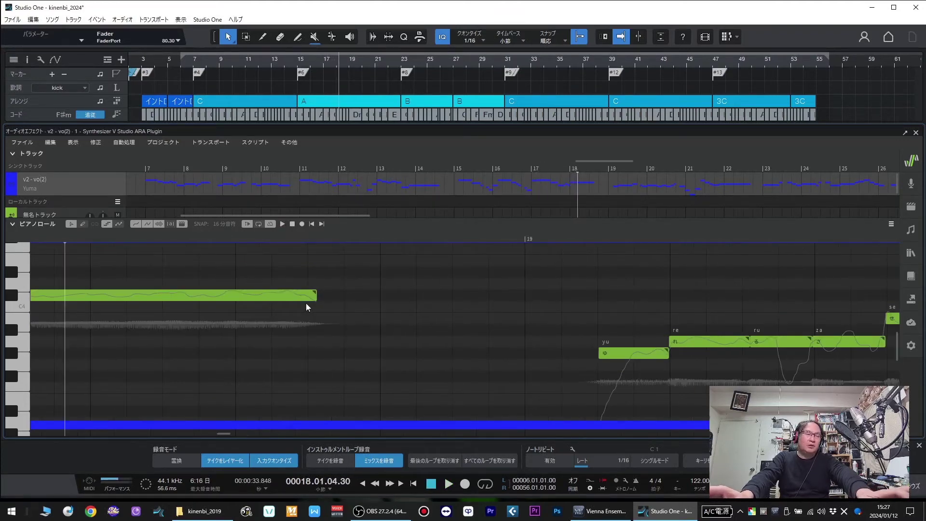
scroll(305, 302, left, 5)
click(136, 236)
key(space)
Step: Split the ぼ note in bar 17 to add a ku note, and set the following three lyrics to no, mo and no
mouse_move(384, 295)
mouse_down()
mouse_move(374, 295)
mouse_move(383, 293)
mouse_up()
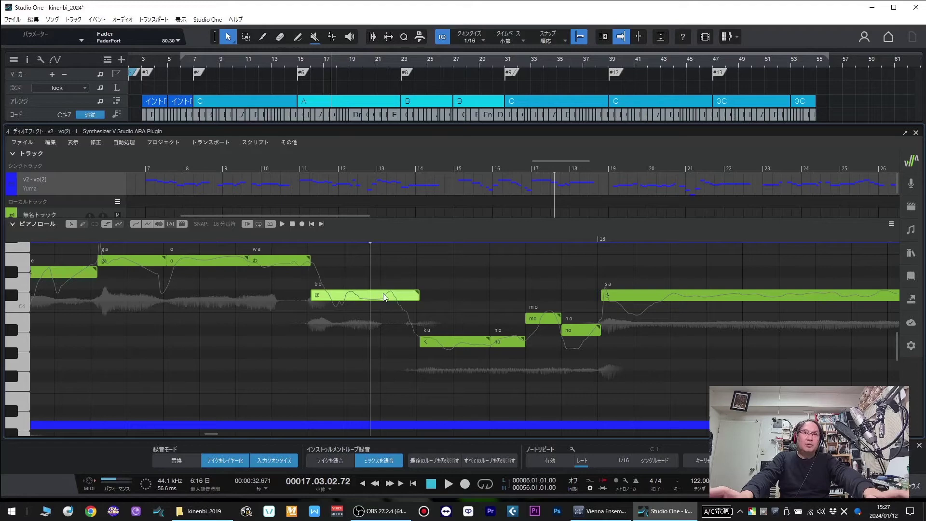
alt+click(383, 295)
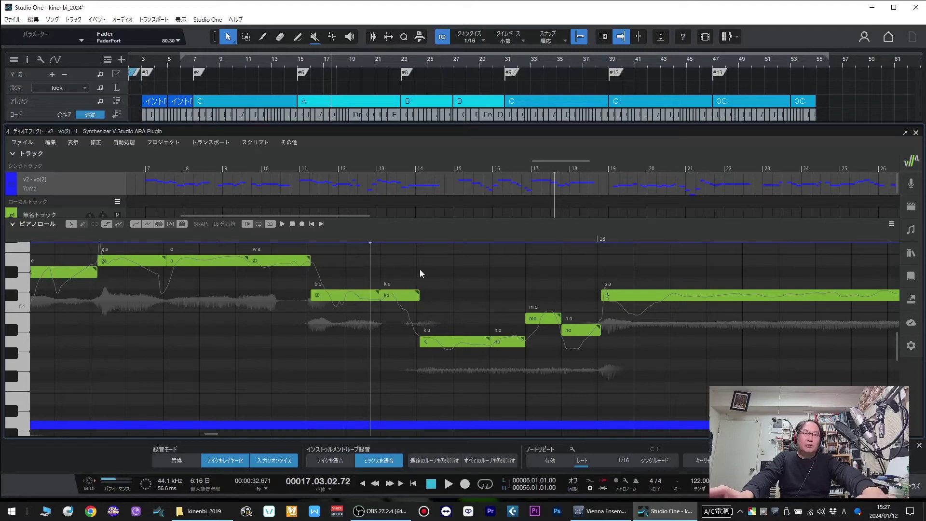
double_click(431, 342)
text(k)
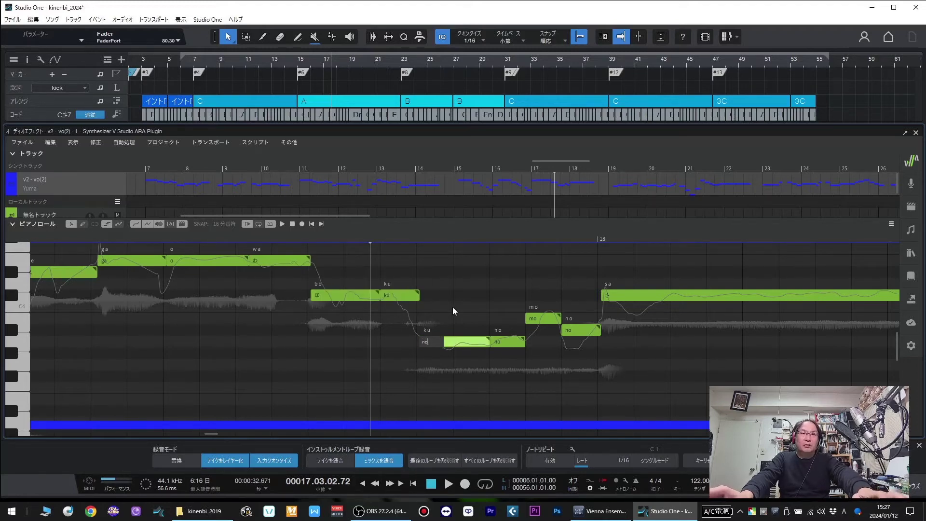
key(Tab)
text(mo)
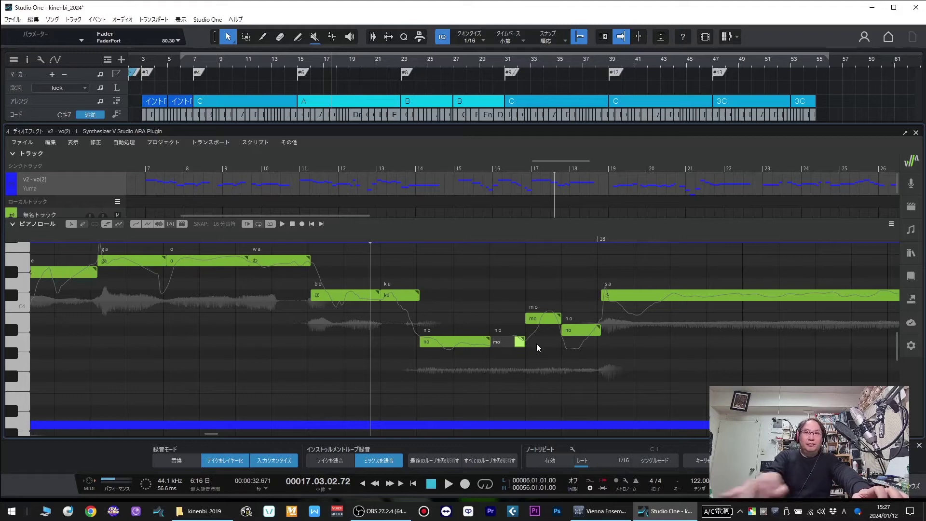
key(Tab)
text(no)
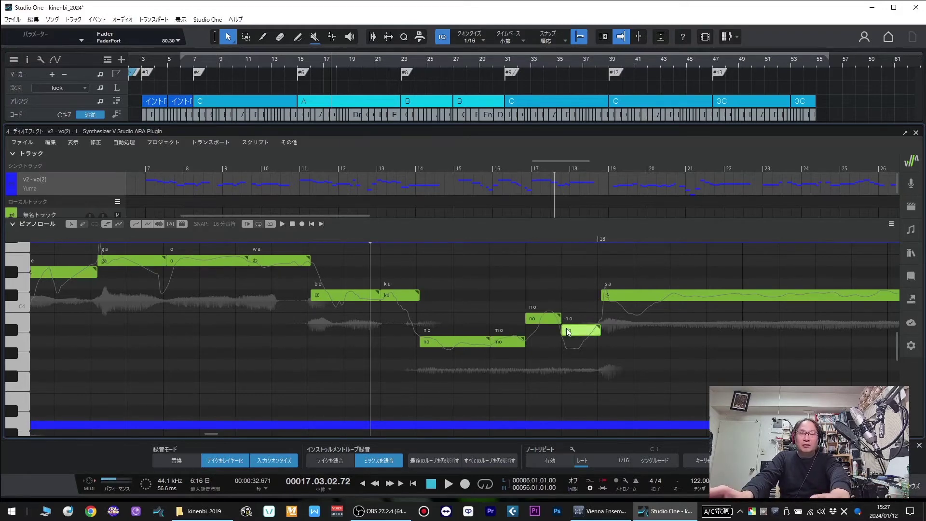
Step: Stretch the no note near the end of bar 17 up to bar 18, and play back through bar 19
drag(557, 327, 599, 327)
key(space)
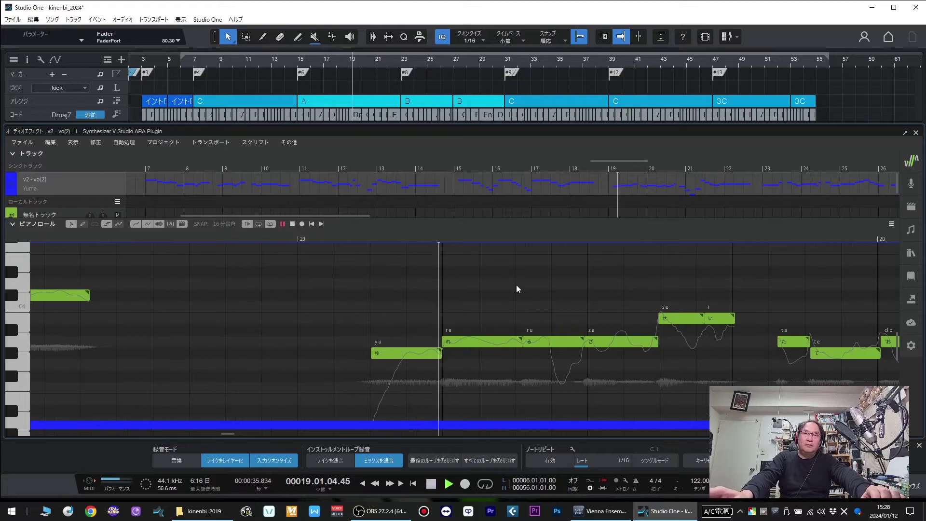
key(space)
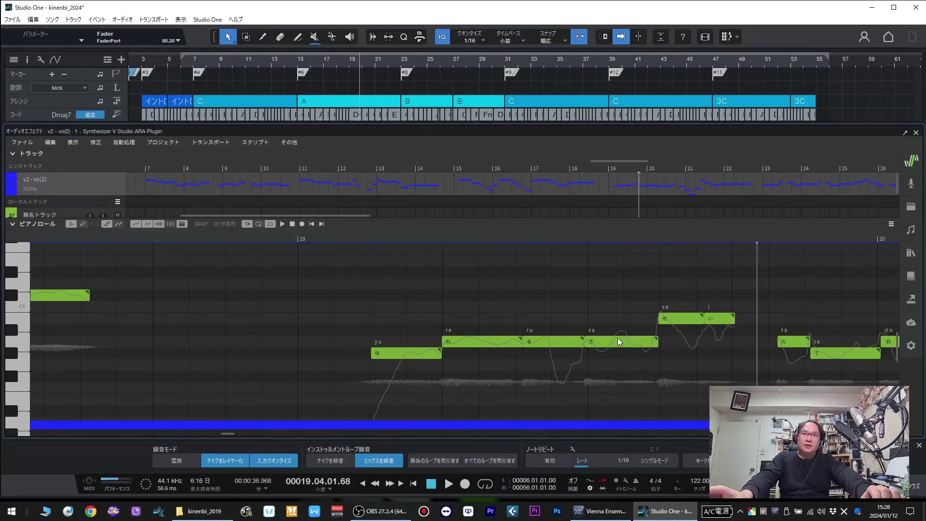
Step: Split the ざ note in bar 19, give its second half the lyric i, and play back the end of the bar
right_click(617, 338)
click(655, 153)
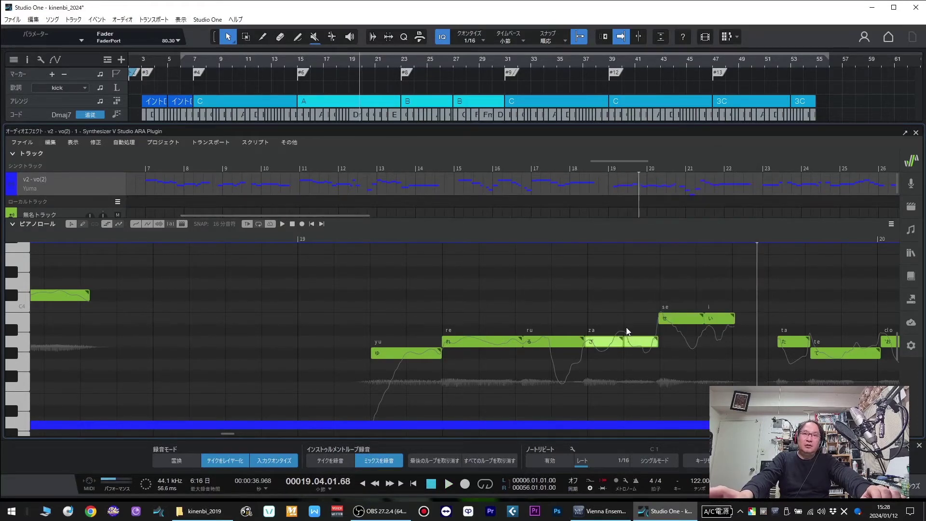
click(352, 230)
key(space)
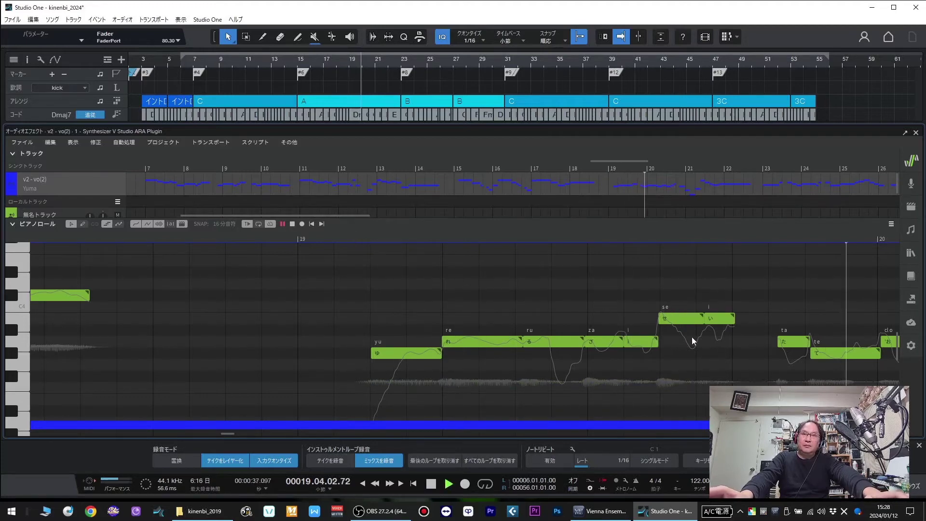
key(space)
Step: Play back the vocal from just before the ゆ note in bar 19 into bar 25
scroll(313, 293, left, 5)
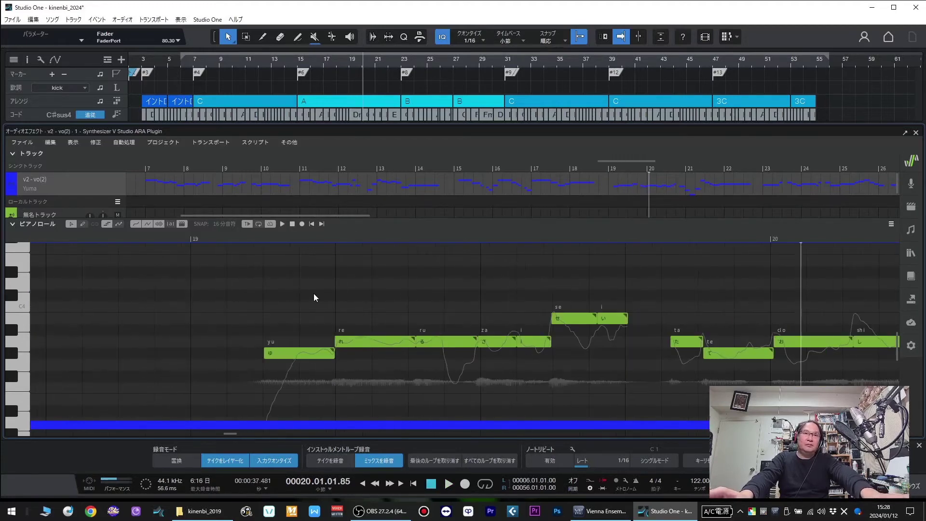
click(254, 240)
key(space)
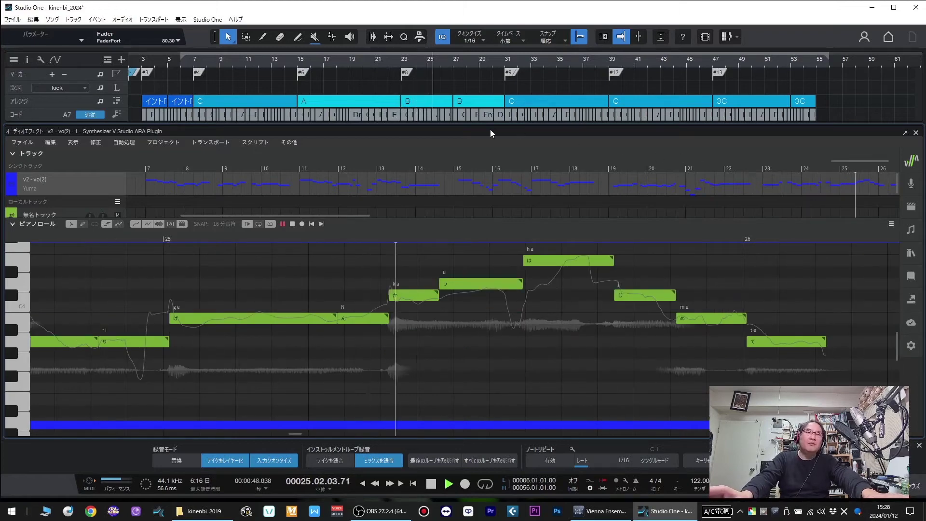
key(space)
Step: Edit the lyric of the う note in bar 25, and play back from just before bar 25 through bar 35
double_click(450, 284)
key(Return)
click(148, 239)
key(space)
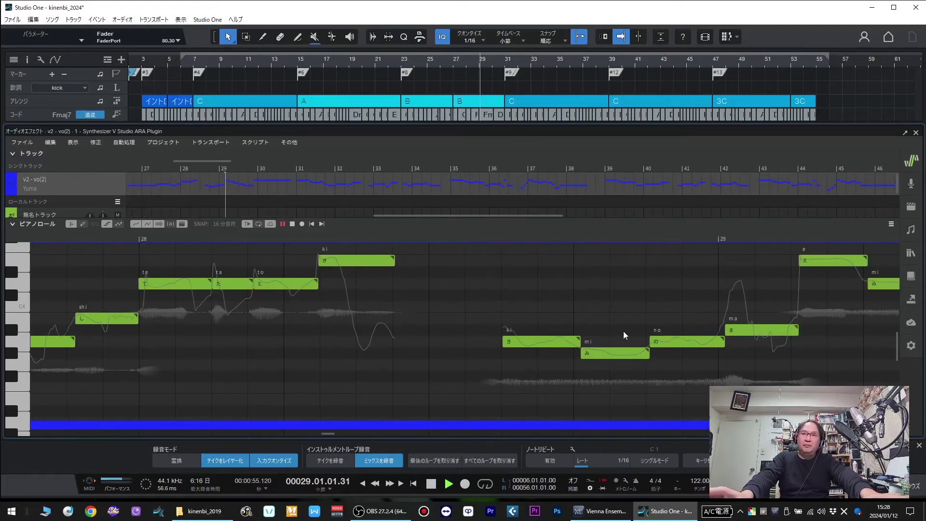
scroll(472, 329, up, 2)
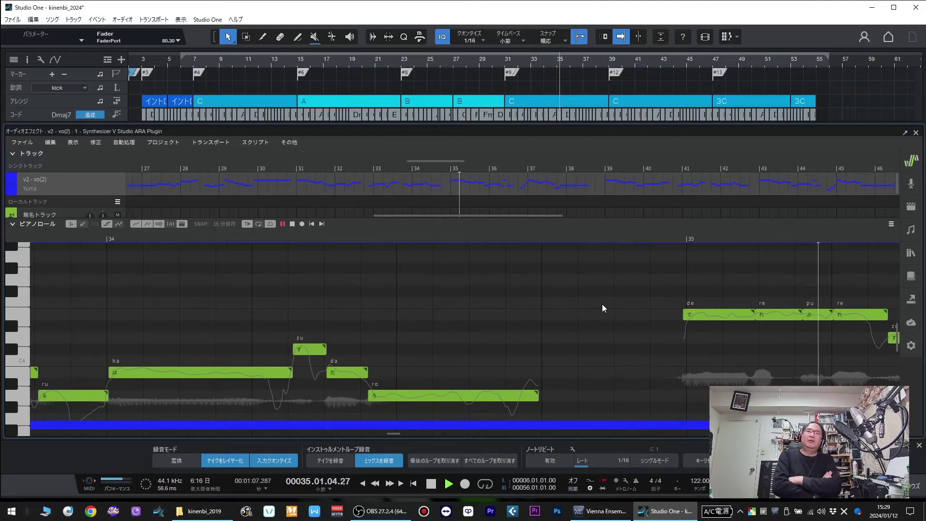
key(space)
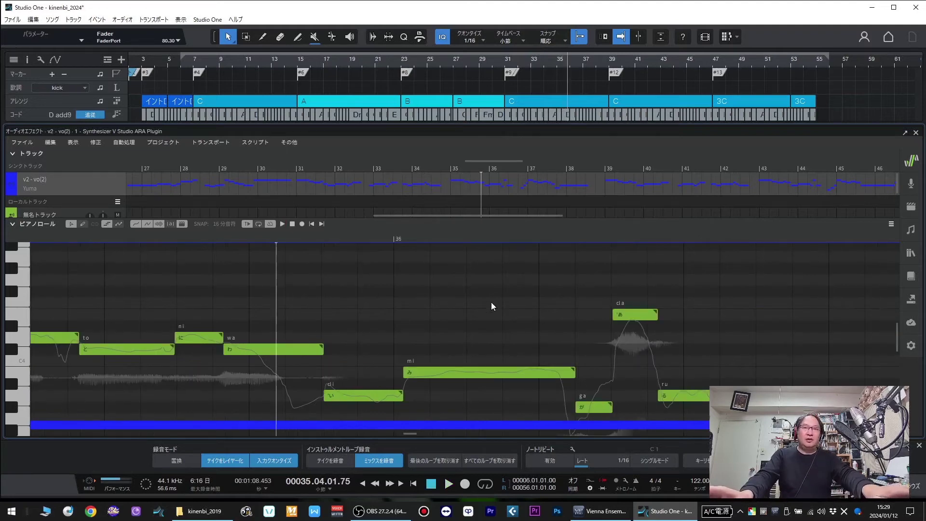
Step: Change the で note at bar 35 to da, split it to add ke, and set the following れ and ず to do and zen
scroll(491, 302, left, 5)
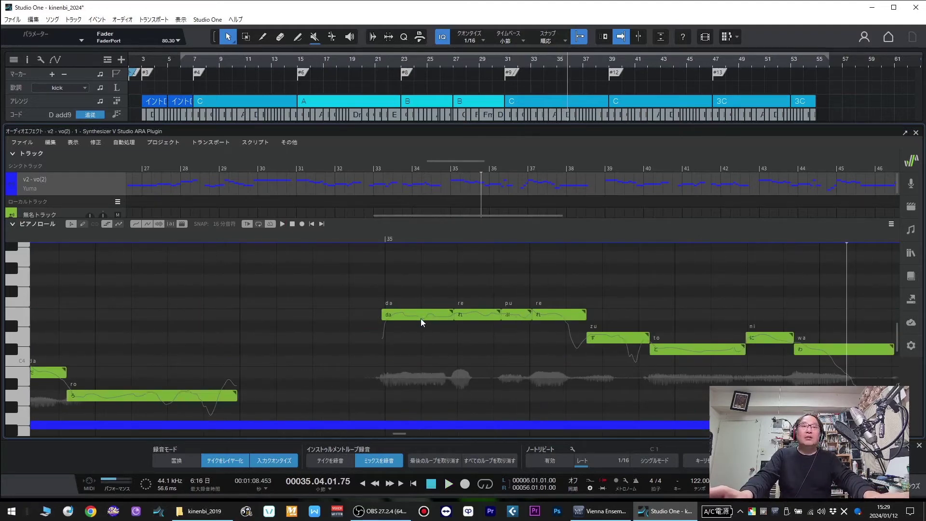
right_click(423, 319)
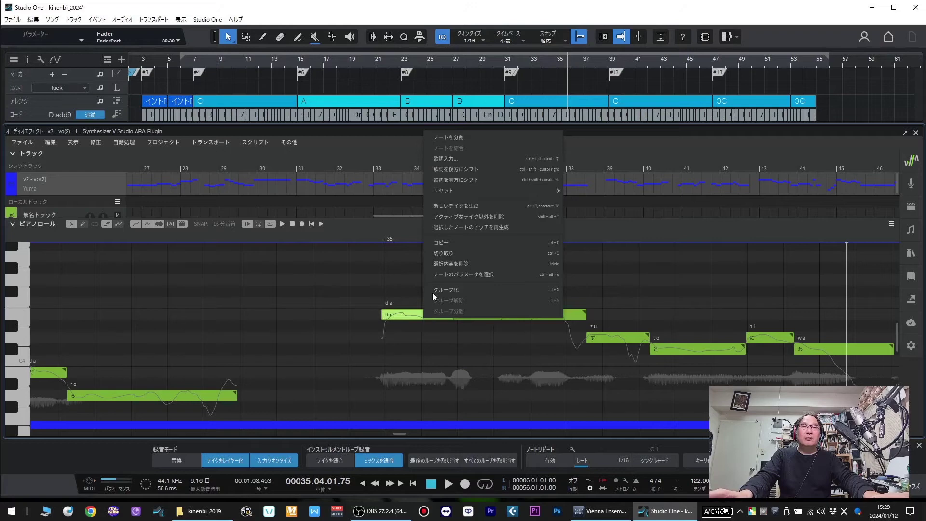
click(455, 139)
Step: Play back the corrected bar 35 phrase and continue listening into bar 46
click(360, 239)
key(space)
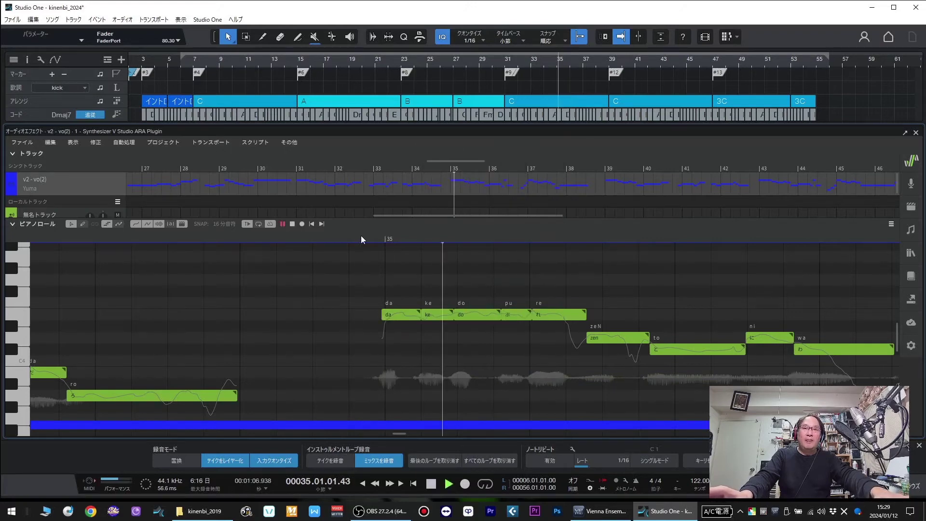
key(space)
key(space)
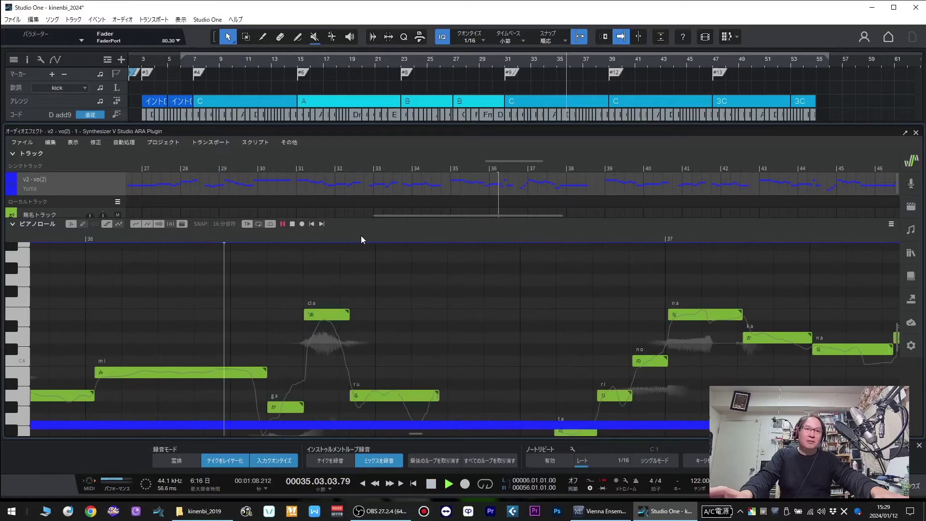
key(space)
key(space)
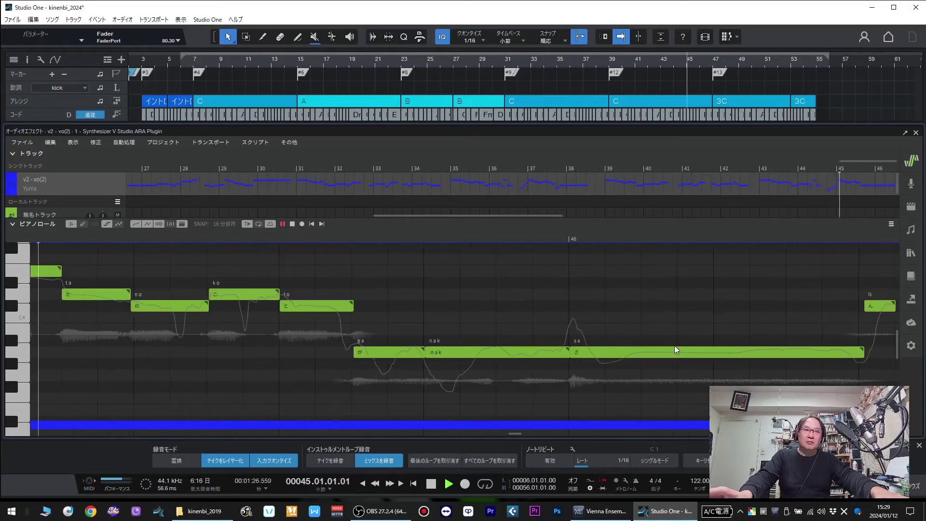
key(space)
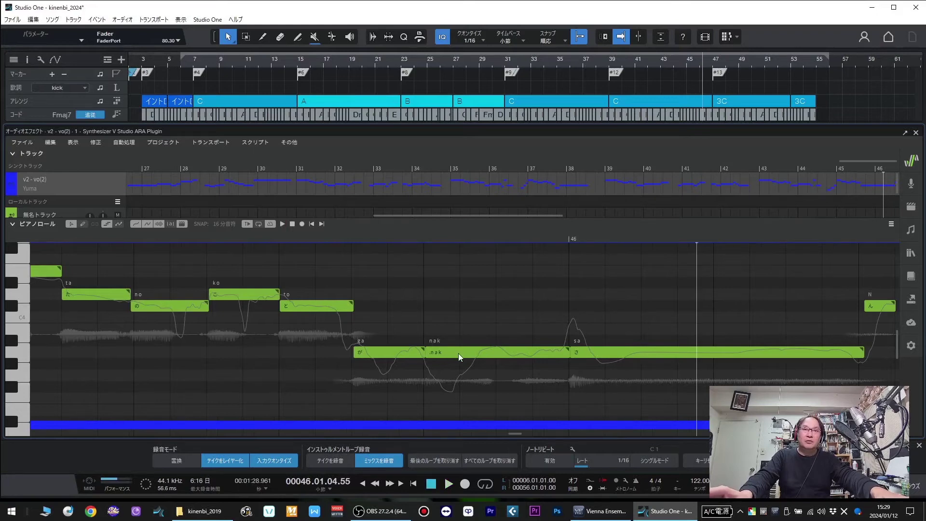
Step: Split the nak note just before bar 46 into fu and an, and play back the phrase
key(ctrl+z)
click(335, 240)
key(space)
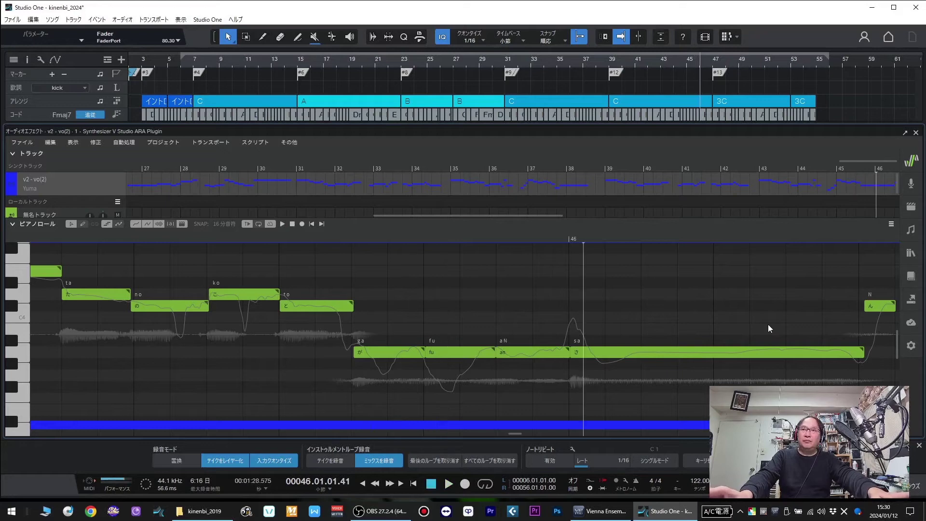
click(212, 240)
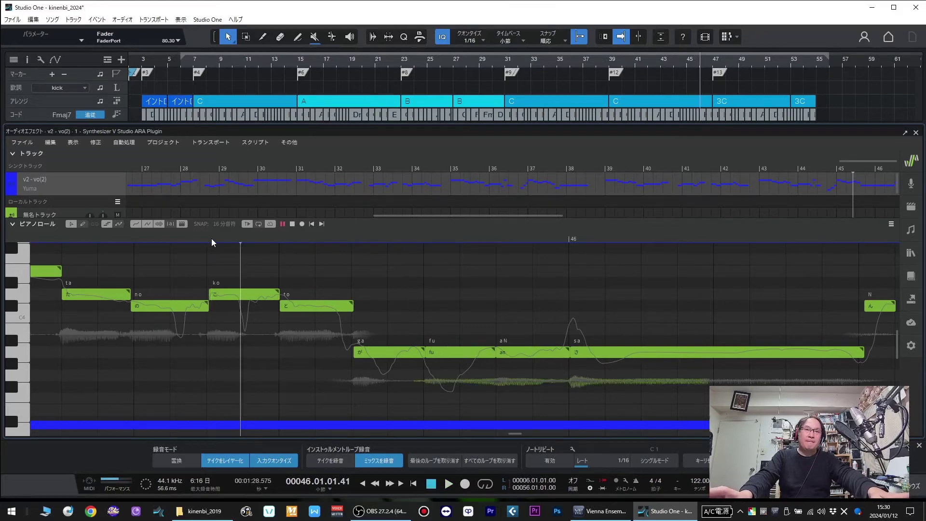
key(space)
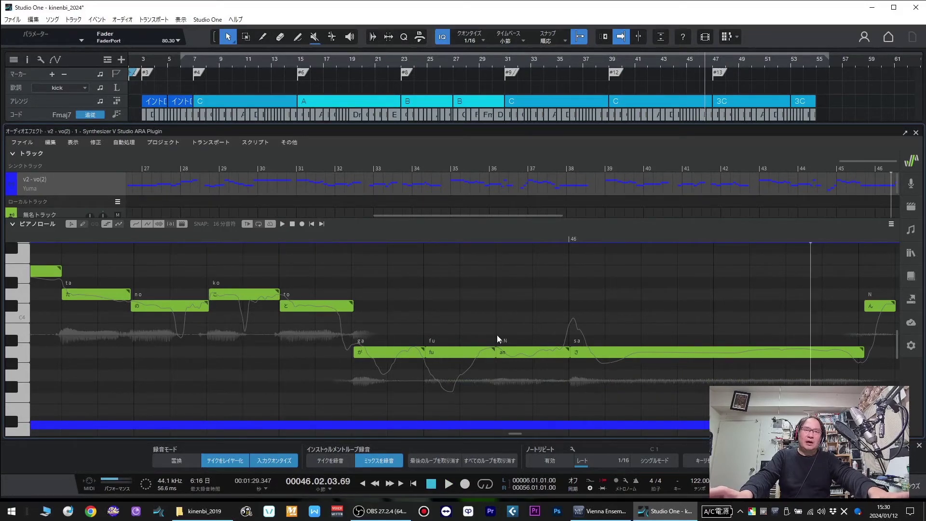
key(space)
Step: Shorten the fu note before bar 46 to about half by starting an earlier, and split the an note into a and n
scroll(479, 345, left, 6)
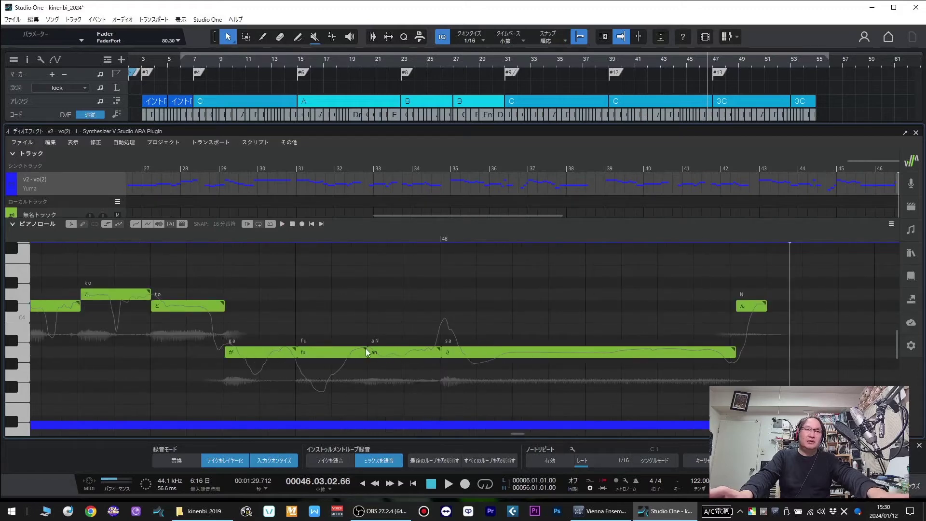
drag(365, 349, 336, 356)
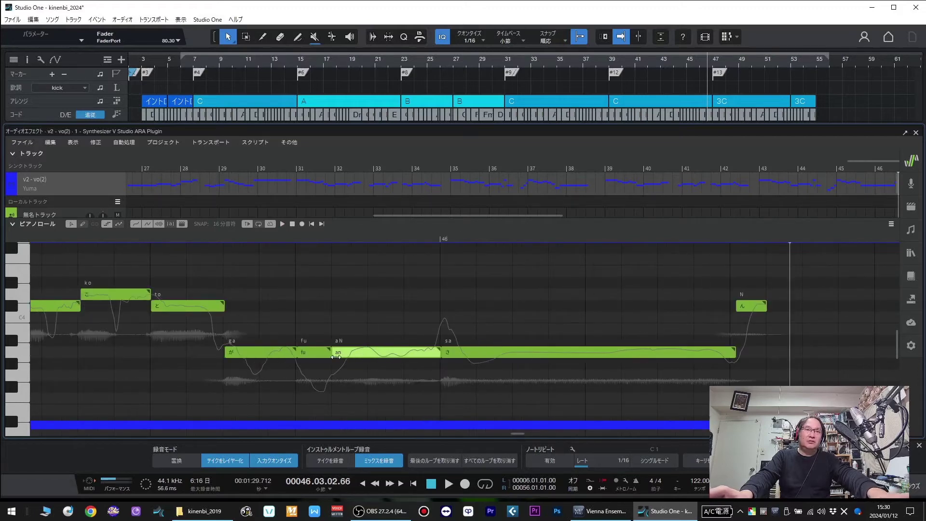
right_click(368, 352)
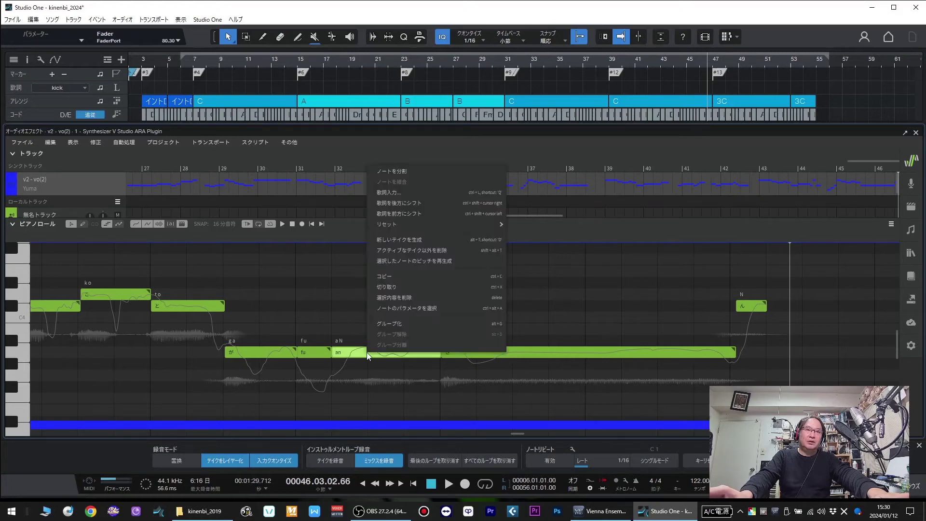
click(399, 173)
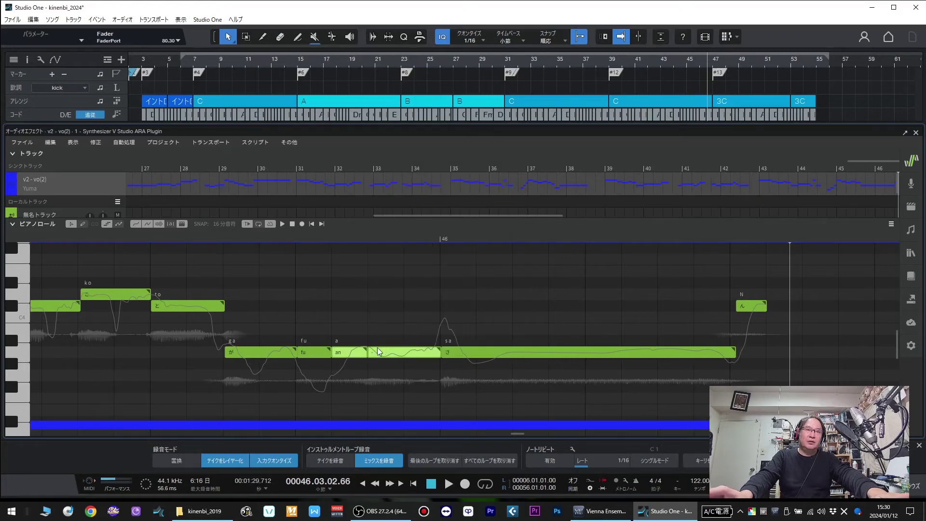
double_click(347, 353)
text(a)
key(Return)
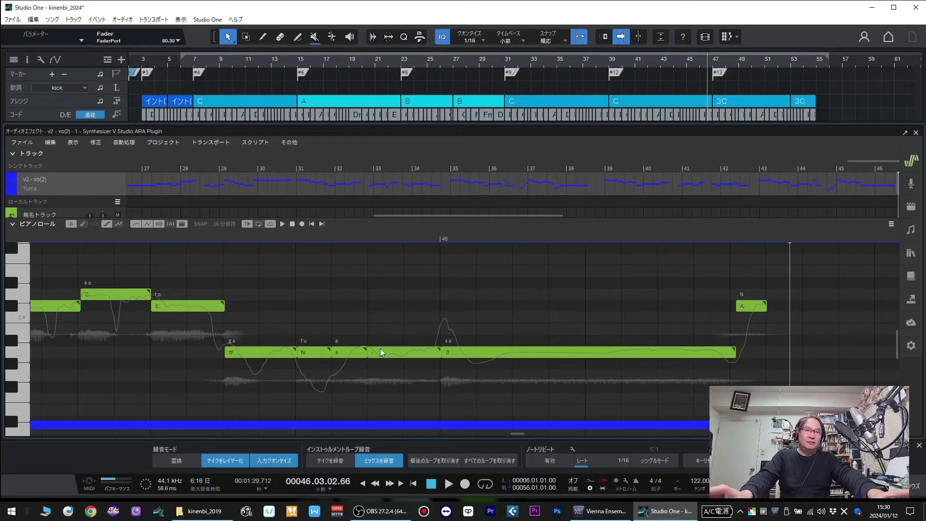
double_click(381, 348)
key(Return)
Step: Delete the stray ん note after the long さ note in bar 46, and save the project
click(761, 306)
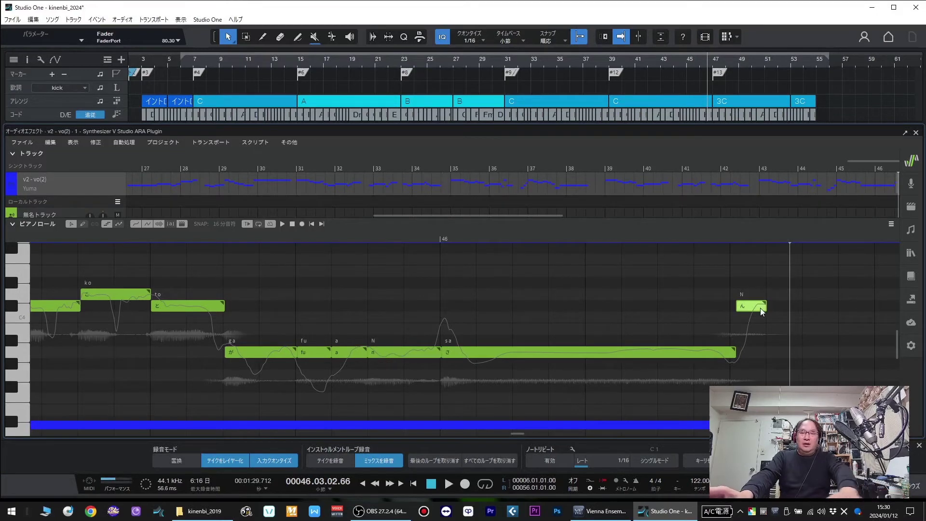
key(Delete)
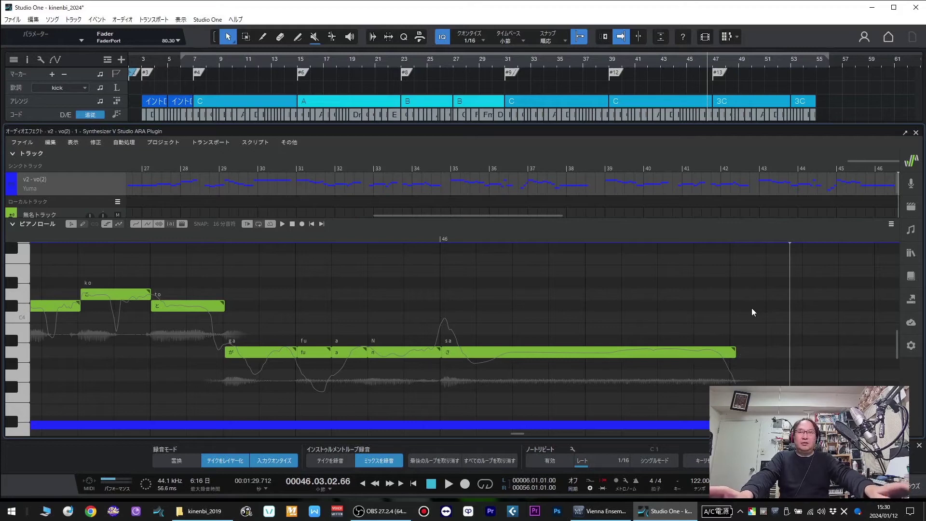
scroll(751, 312, down, 3)
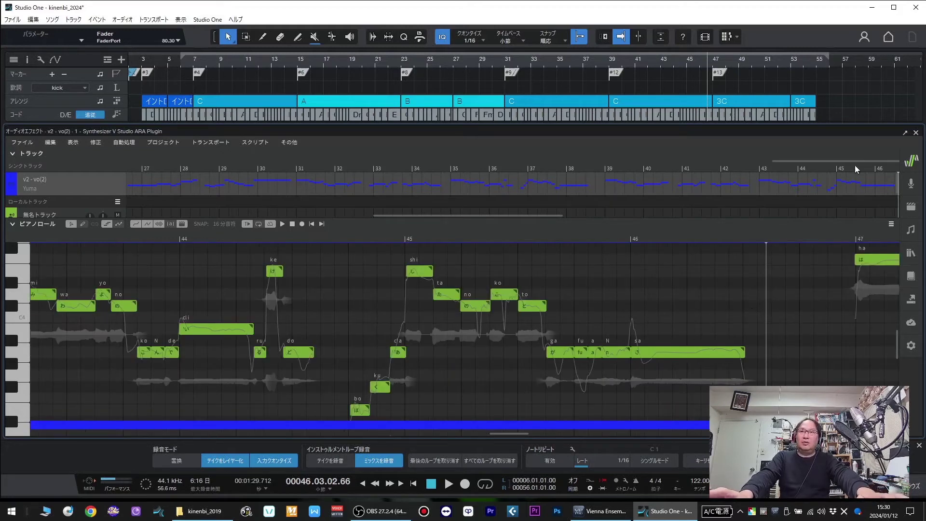
key(ctrl+s)
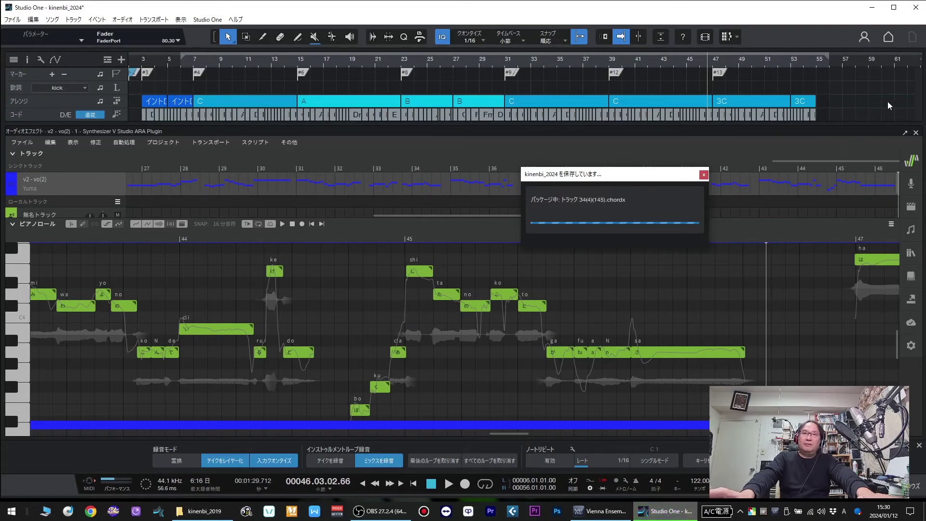
Step: Play the song with the mixer open, set the v2 - vo(2) channel's input gain to +12.2 dB and its fader to +5.6, and stop playback
click(916, 133)
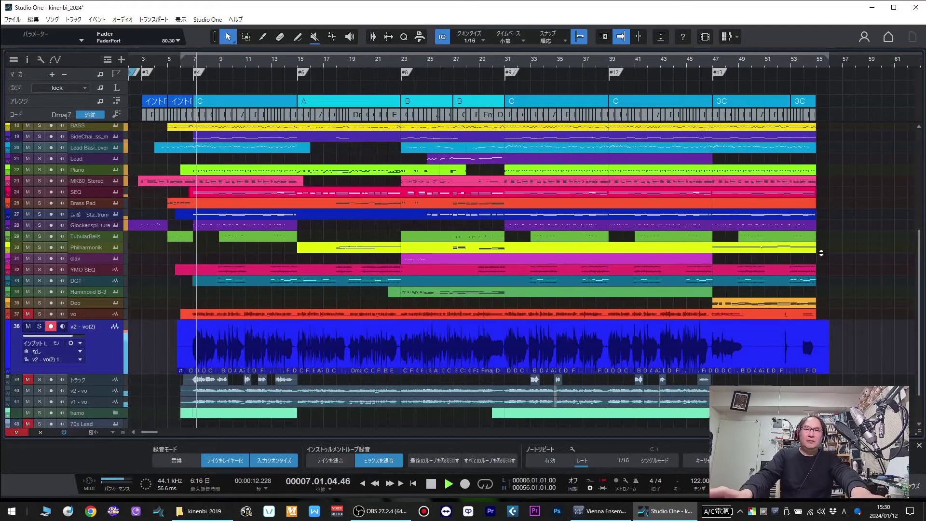
key(F3)
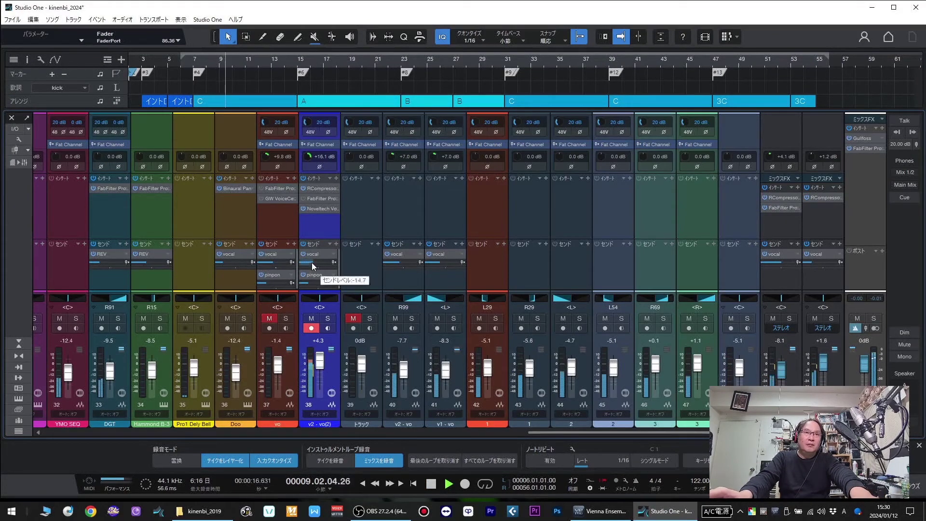
mouse_move(310, 284)
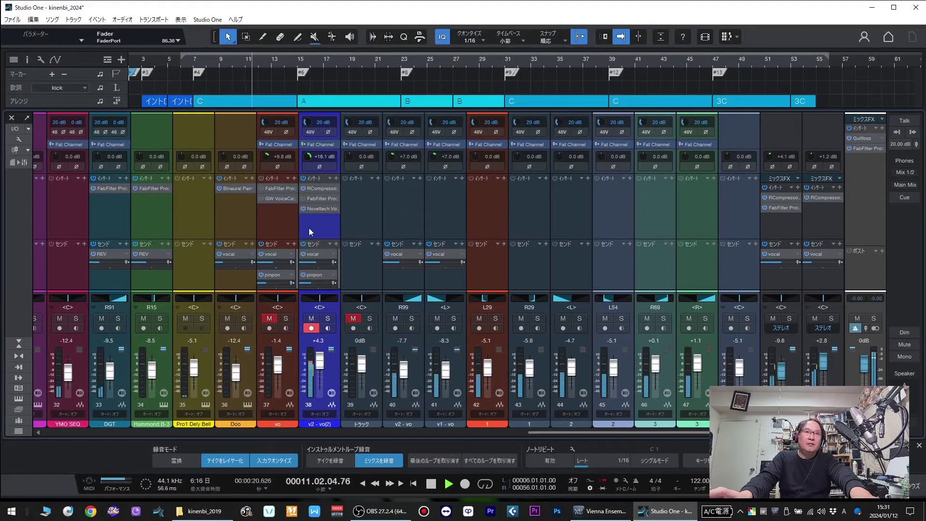
drag(312, 158, 314, 164)
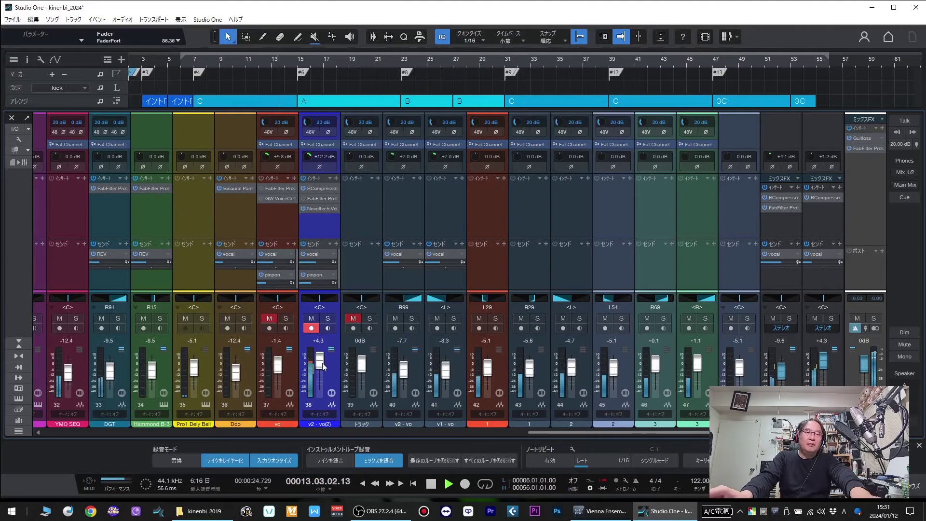
drag(321, 360, 321, 363)
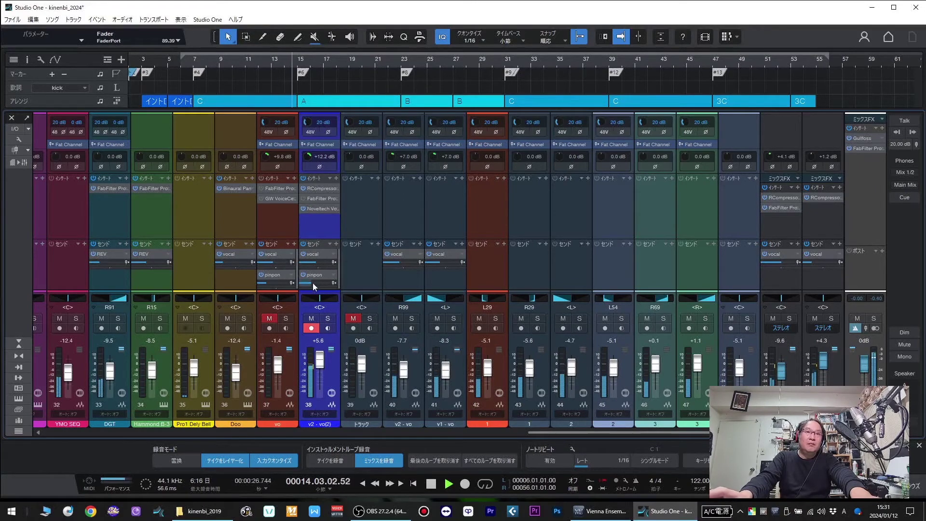
mouse_move(318, 285)
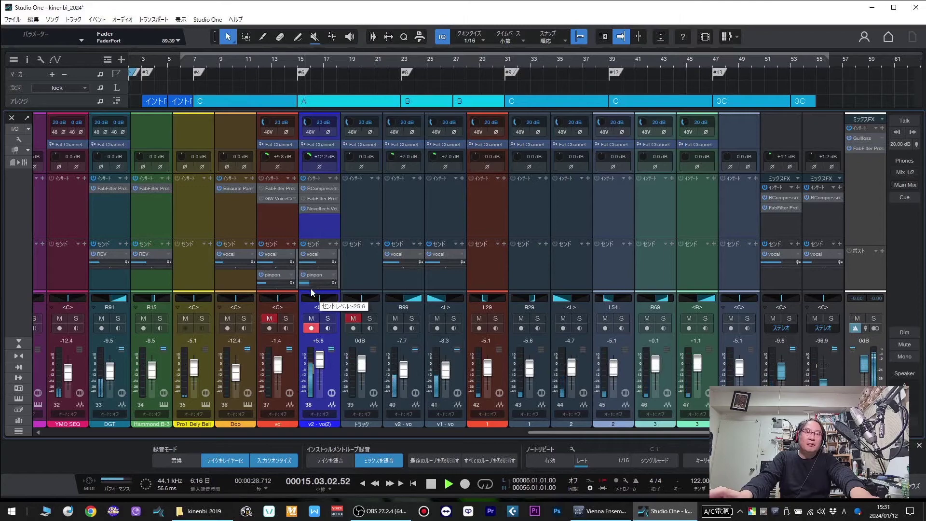
mouse_move(315, 303)
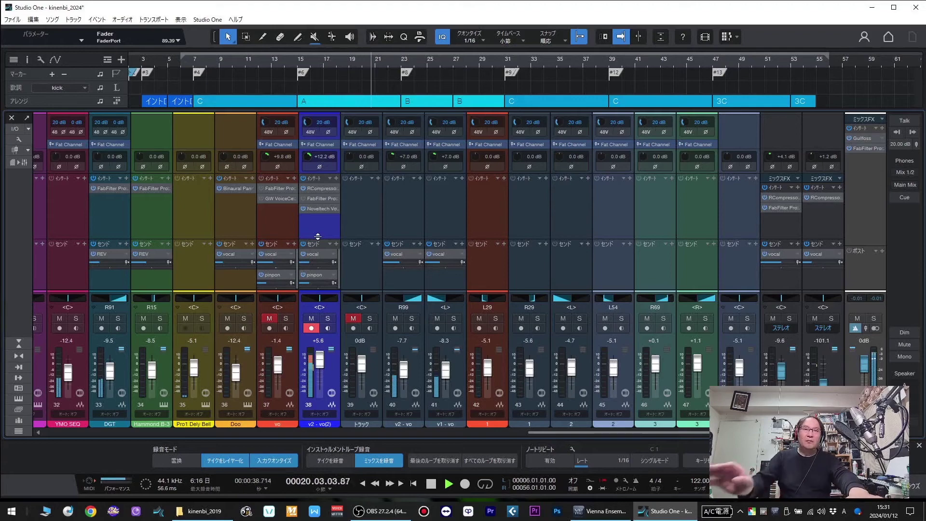
key(F3)
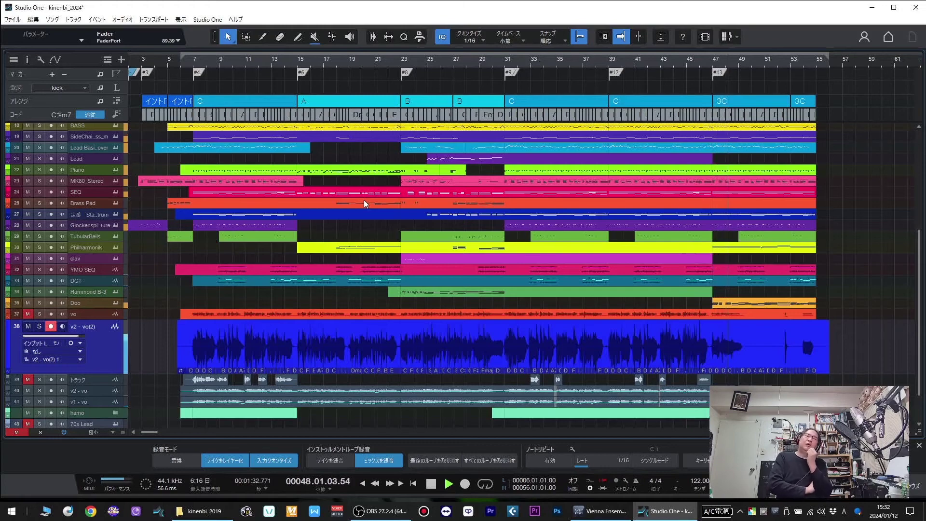
key(space)
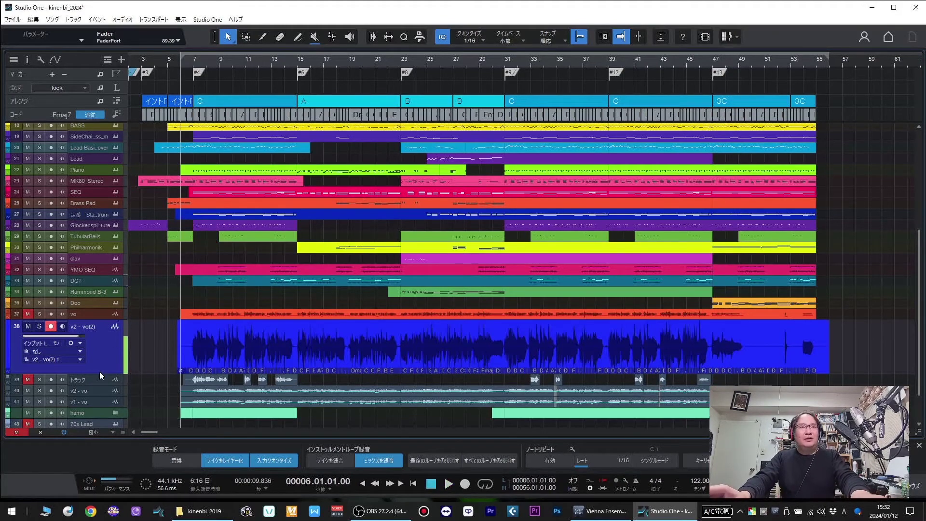
Step: Reopen the v2 - vo(2) vocal in the Synthesizer V editor and switch its voice to 重音テト AI
key(F3)
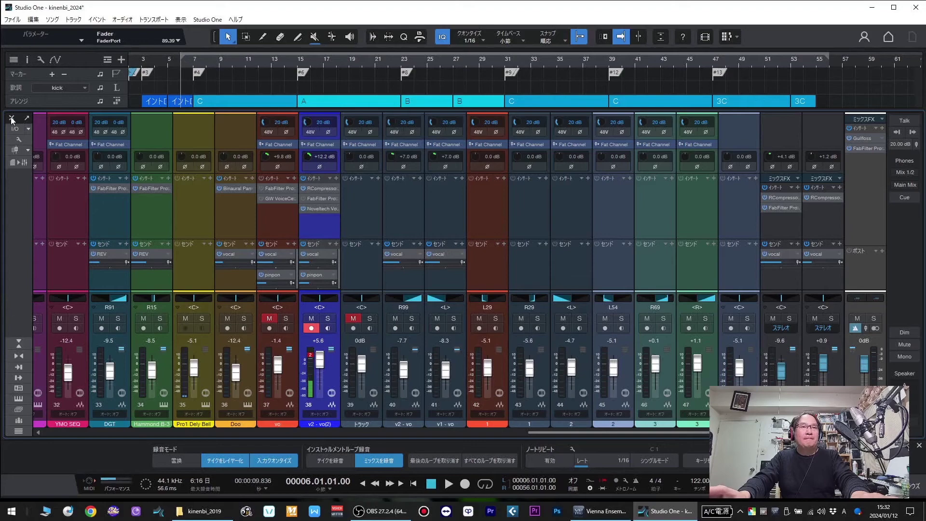
key(F3)
double_click(290, 347)
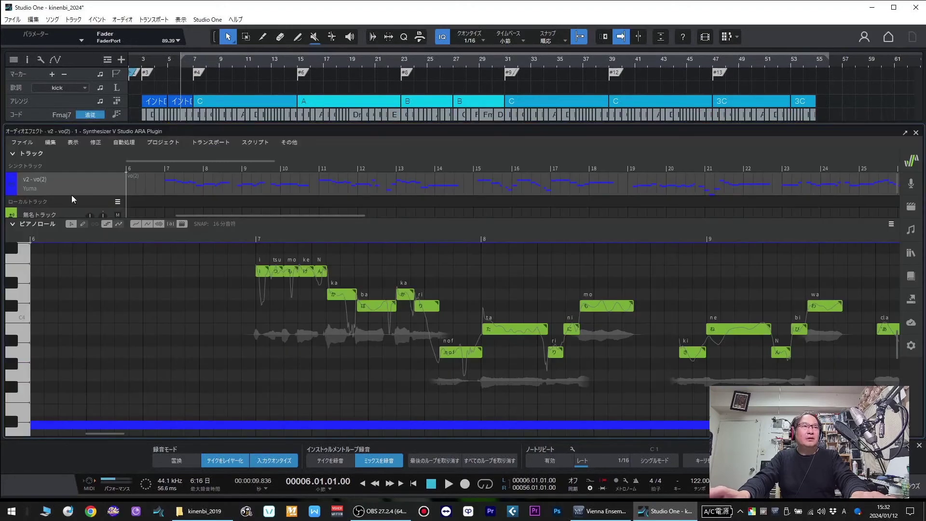
click(36, 187)
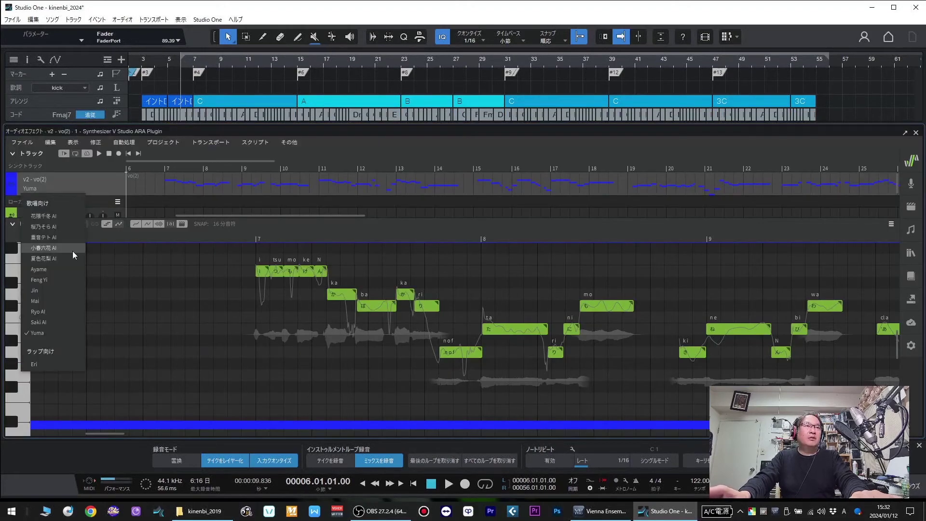
click(66, 236)
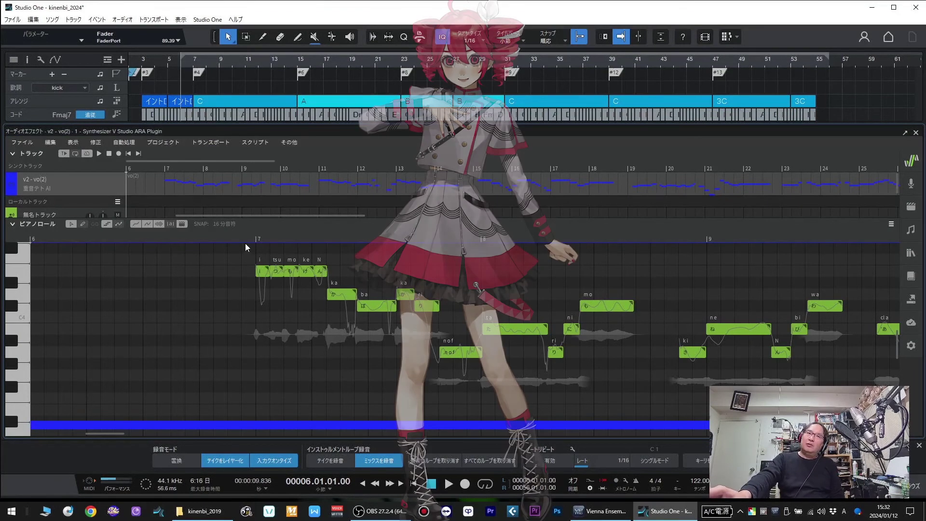
Step: Play back the vocal with the 重音テト AI voice from just before bar 7 into bar 35
click(231, 239)
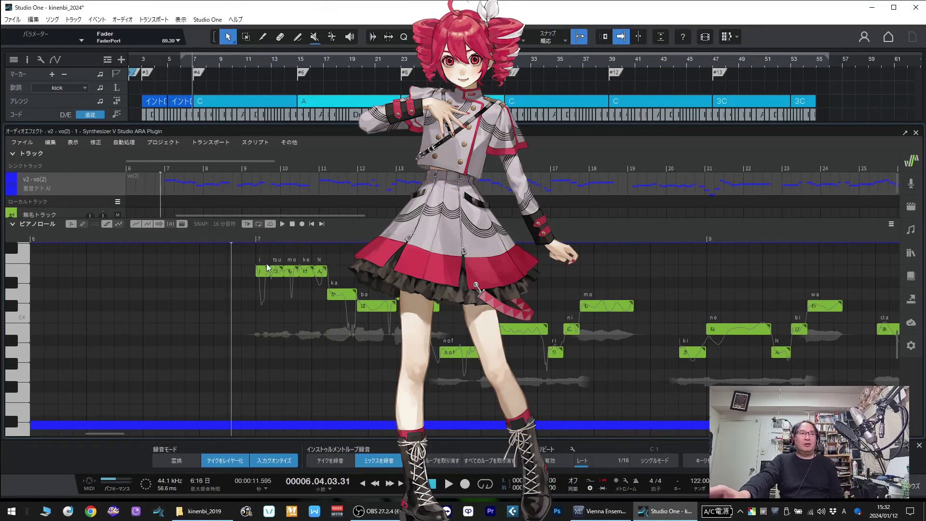
click(13, 225)
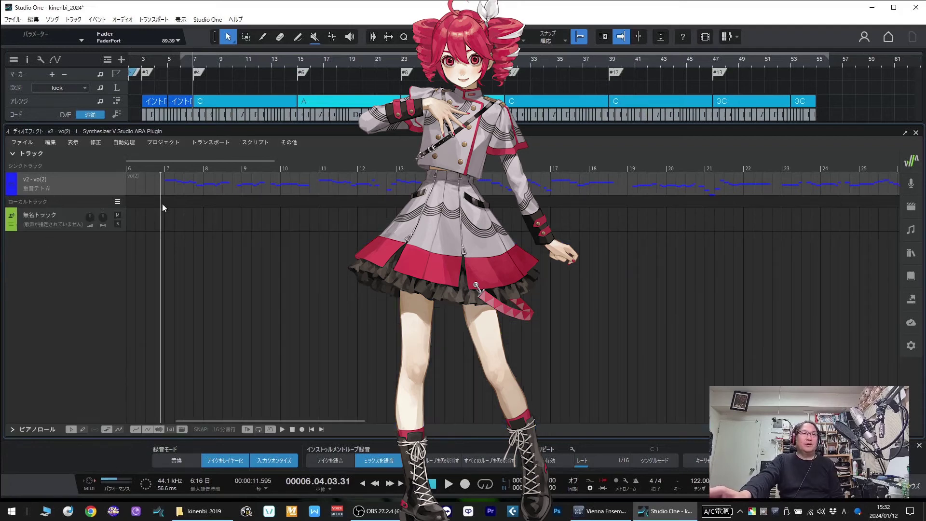
key(space)
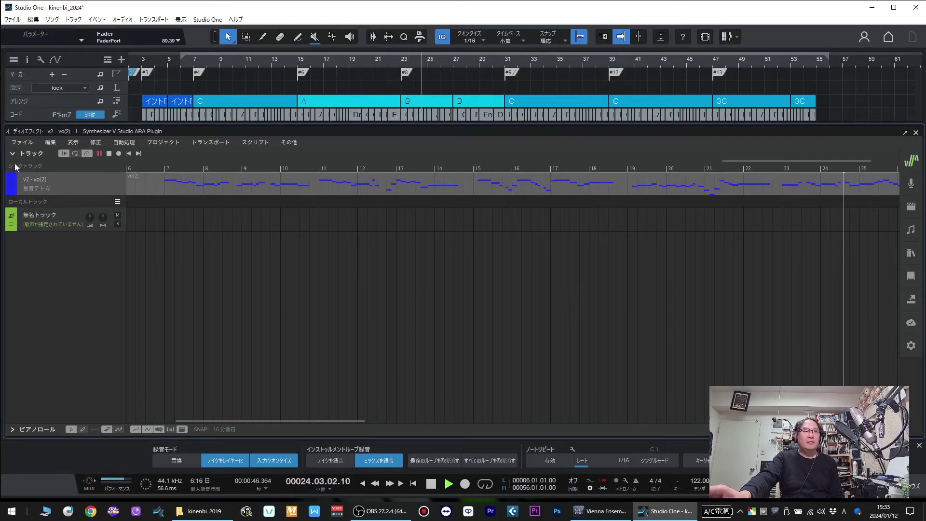
click(12, 429)
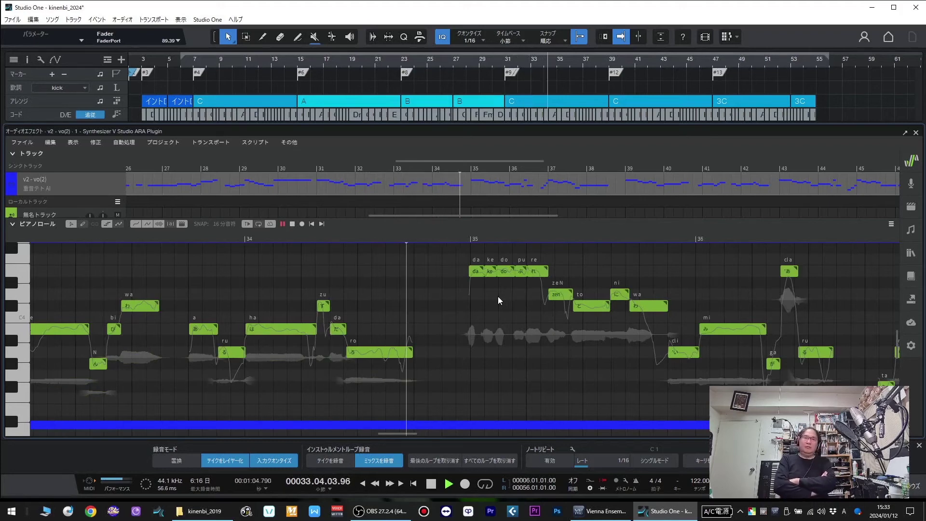
key(space)
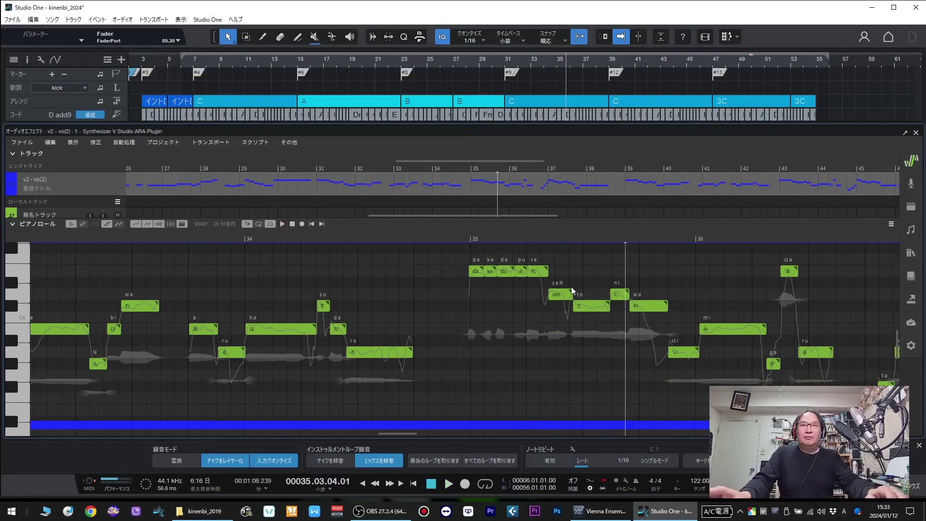
Step: Select all notes of the vocal and generate an AI take (テイク 1) for them
click(522, 195)
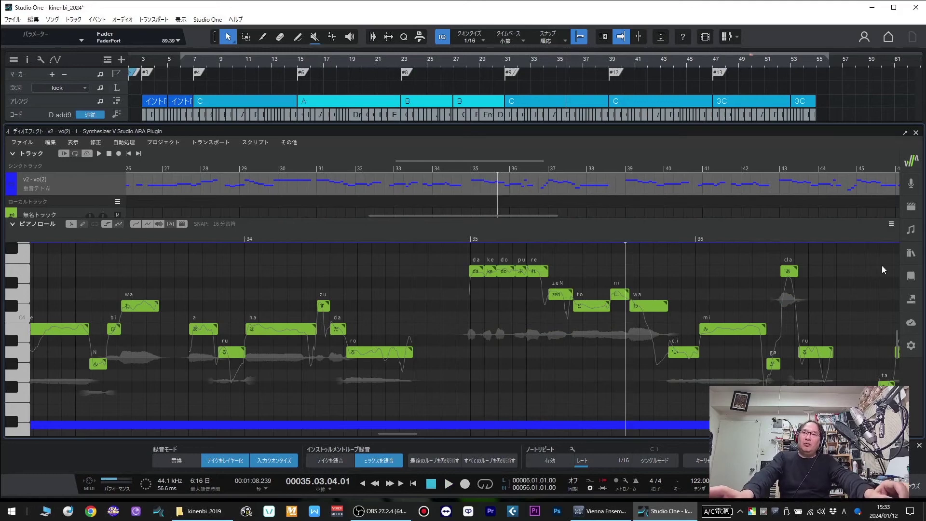
click(731, 329)
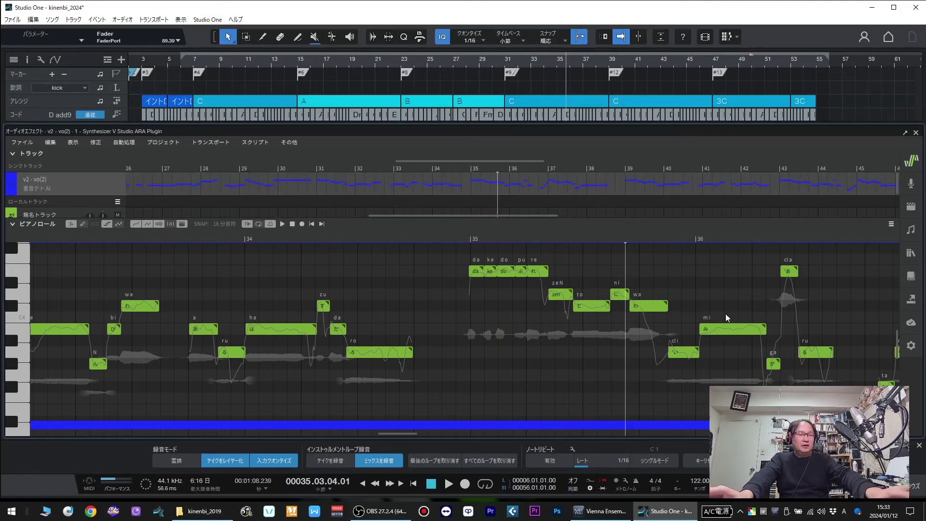
mouse_move(726, 332)
mouse_down()
mouse_move(749, 311)
mouse_move(758, 328)
mouse_move(730, 331)
mouse_up()
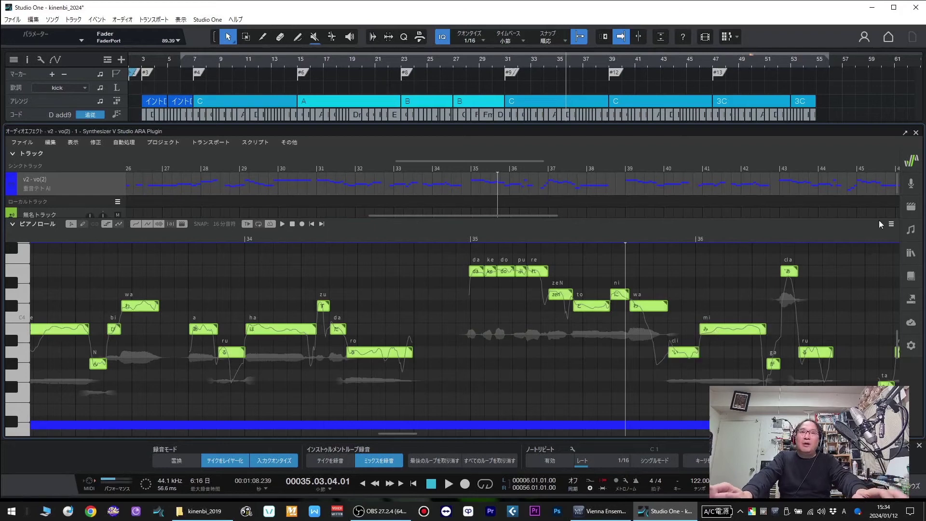
click(912, 187)
click(913, 189)
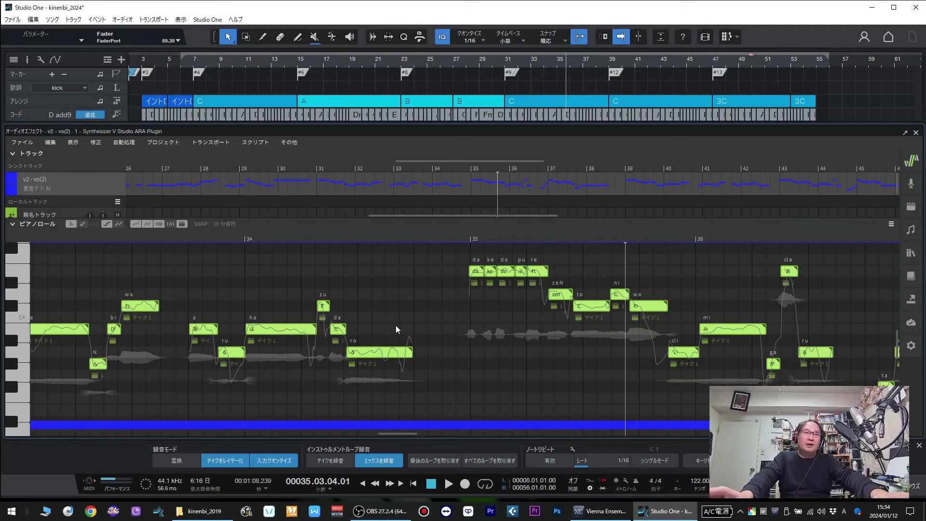
click(123, 142)
click(121, 142)
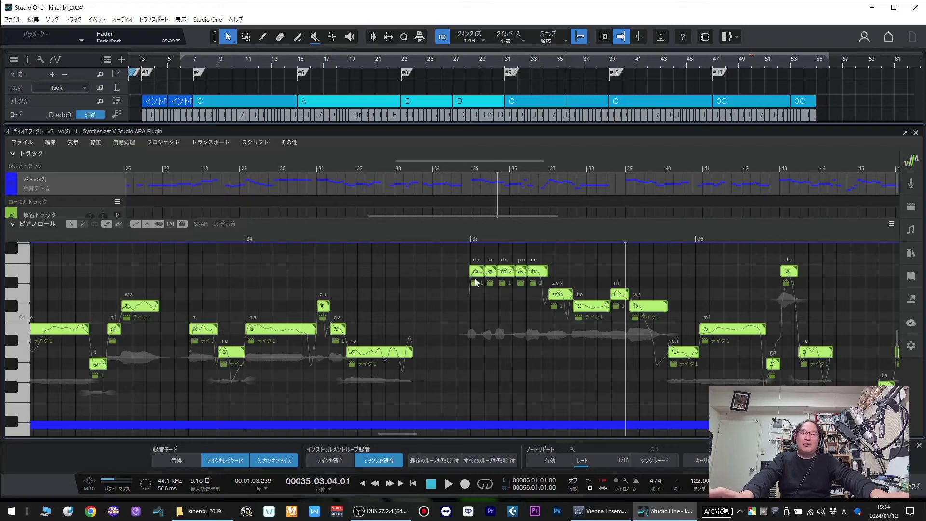
scroll(700, 331, down, 1)
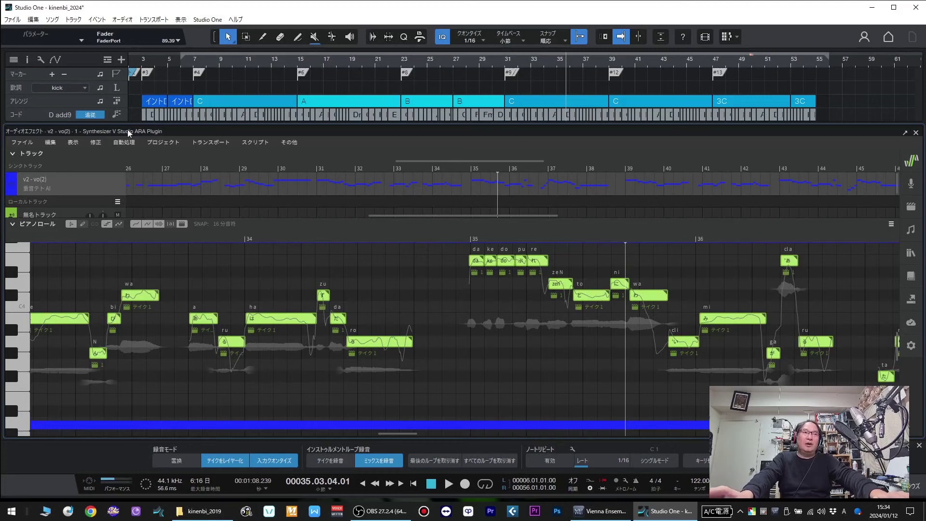
Step: Switch the v2 - vo(2) voice to Ryo AI and audition the vocal from bar 6, restarting once and stopping in bar 12
click(43, 189)
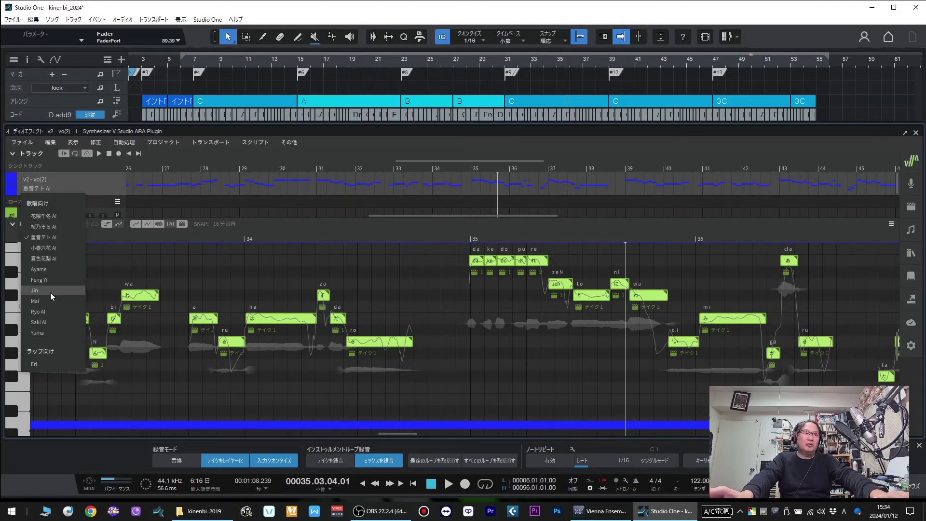
click(58, 312)
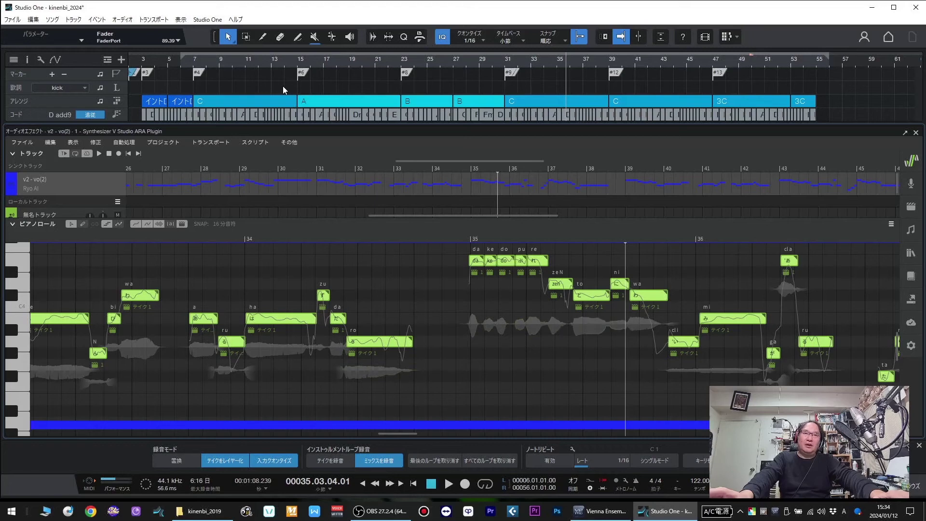
key(space)
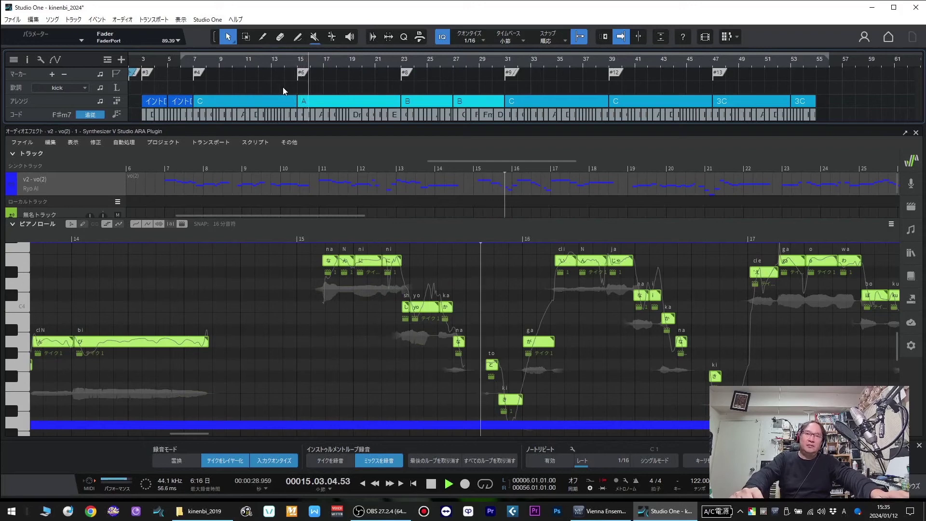
key(space)
key(space)
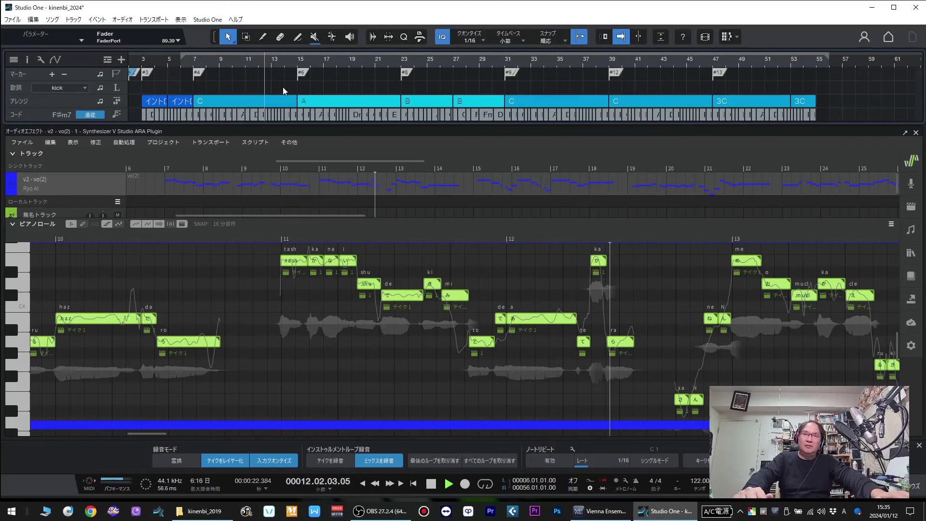
key(space)
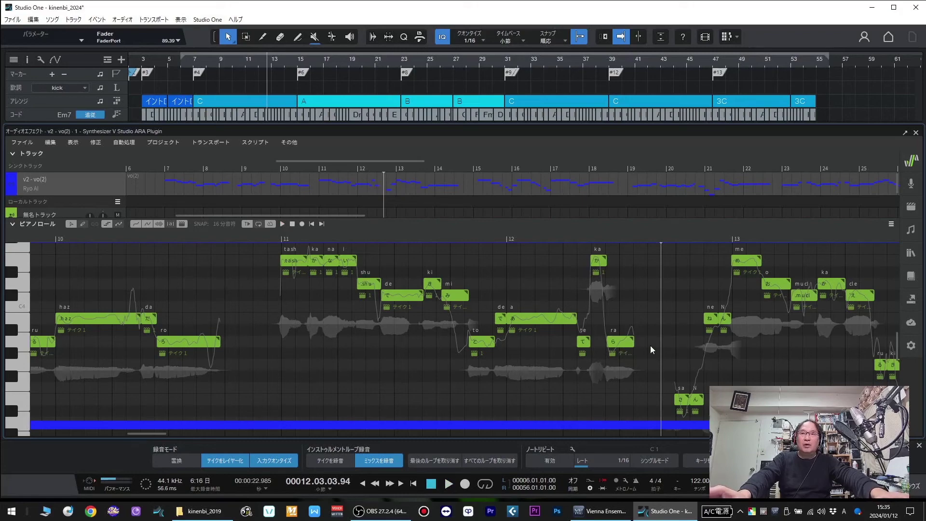
Step: Generate takes 2 and 3 for the ら (ra) note in bar 12 and make テイク 1 its active take again
scroll(621, 342, down, 3)
scroll(621, 341, up, 5)
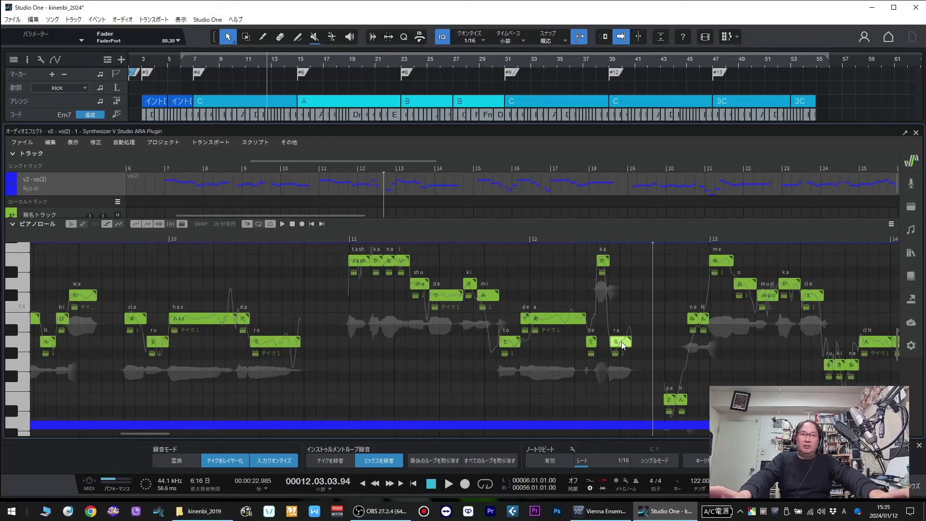
scroll(621, 342, up, 1)
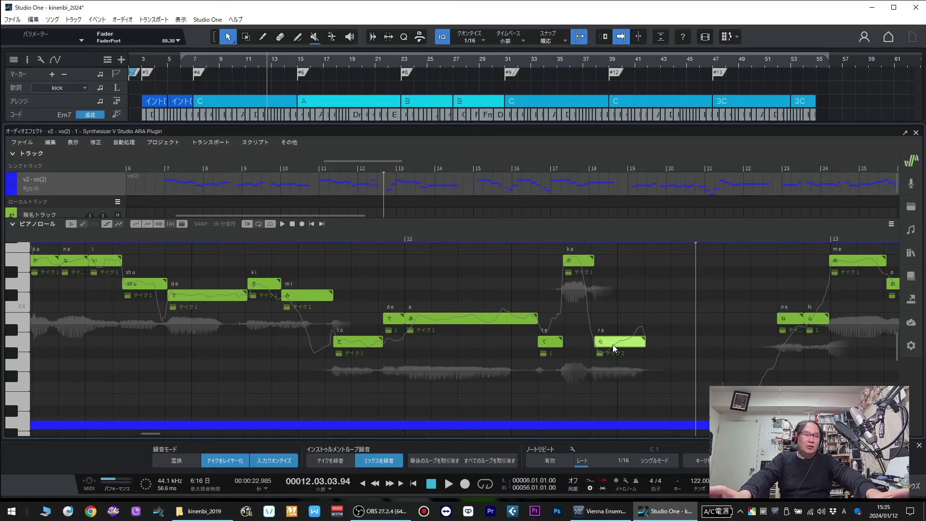
key(alt+Right)
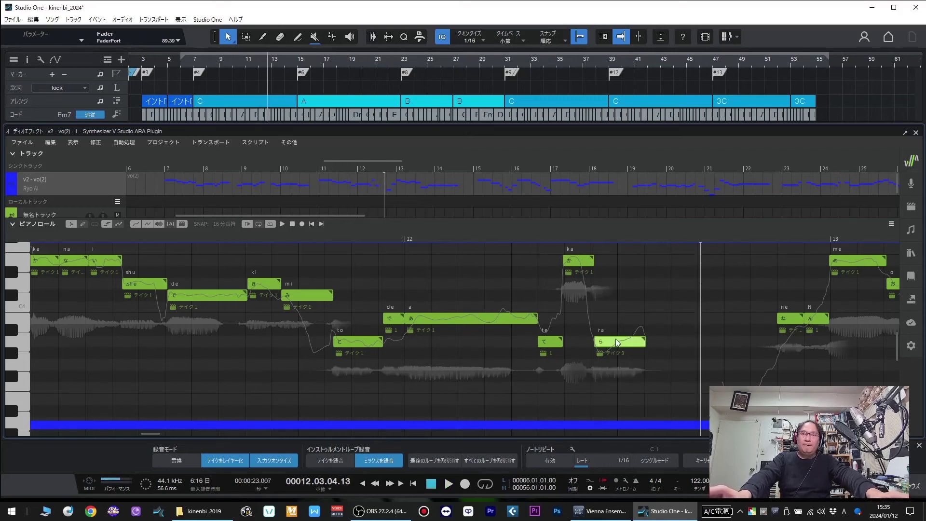
click(611, 351)
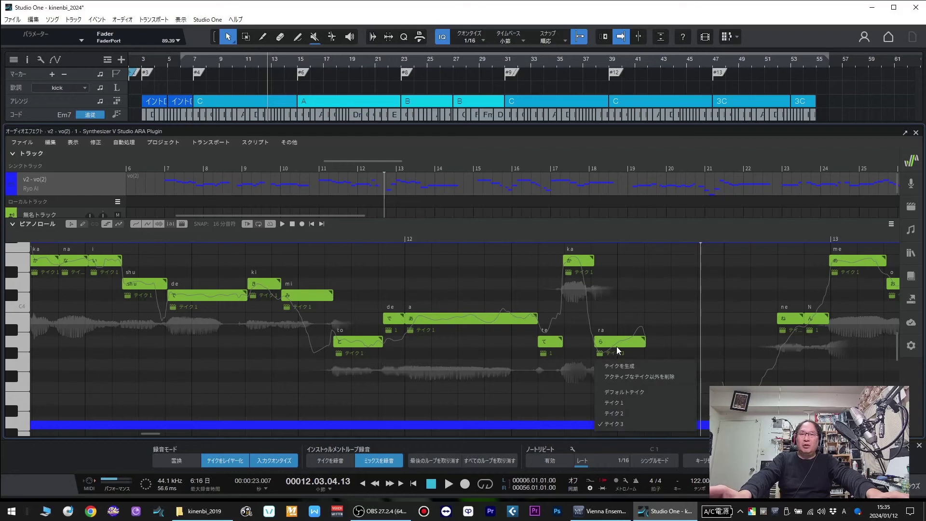
click(625, 404)
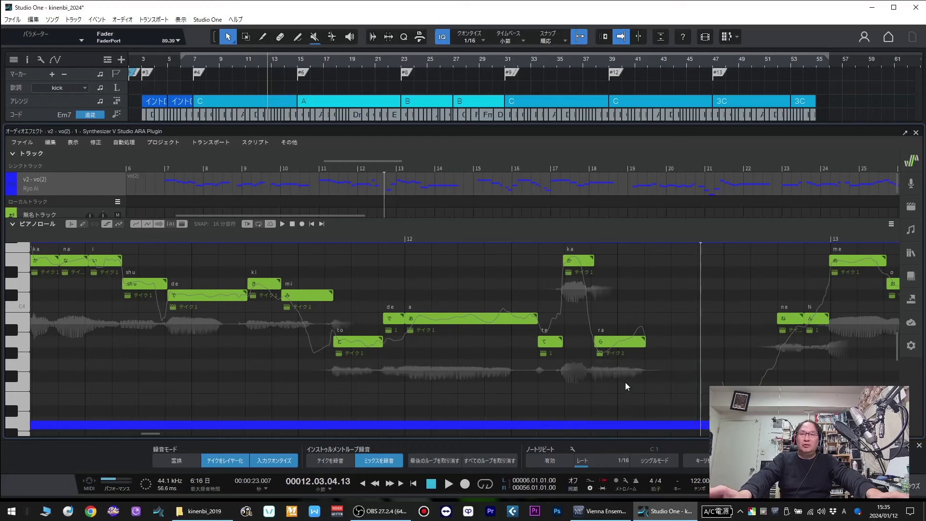
Step: Show the note properties for the ら note in bar 12, toggle its pitch mode between マニュアル and 歌唱, and undo the accidental note move
click(628, 344)
click(910, 252)
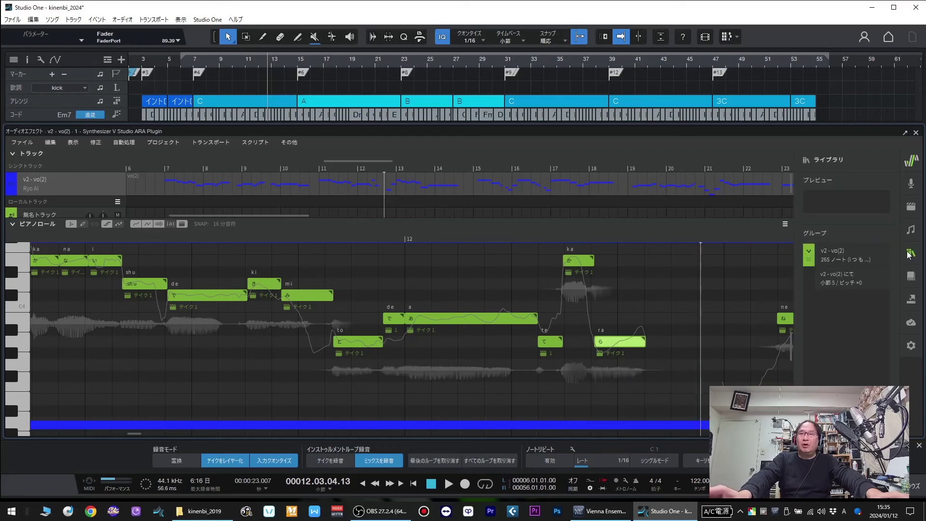
click(651, 341)
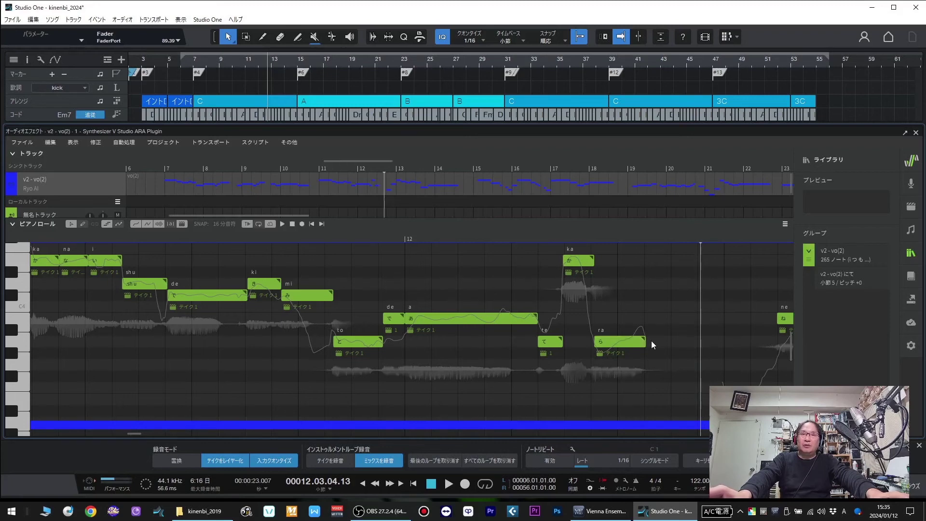
click(614, 339)
click(910, 230)
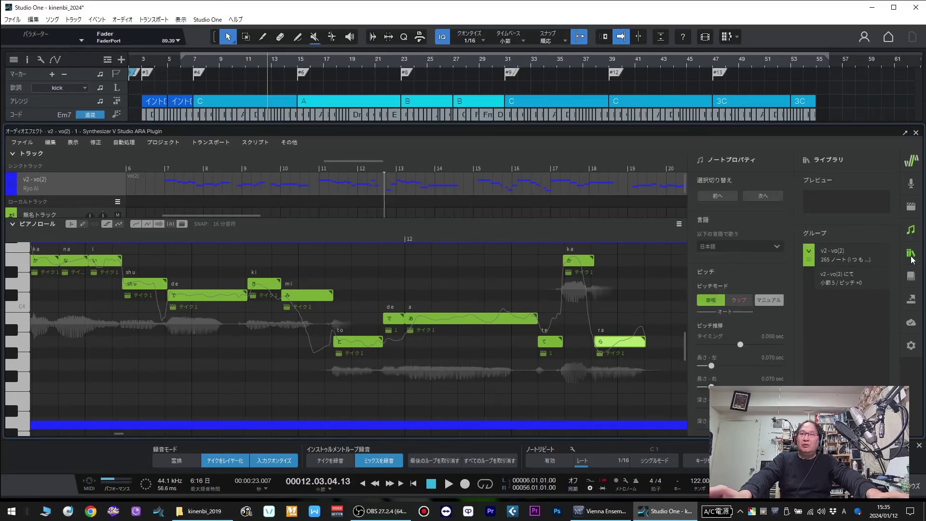
click(883, 299)
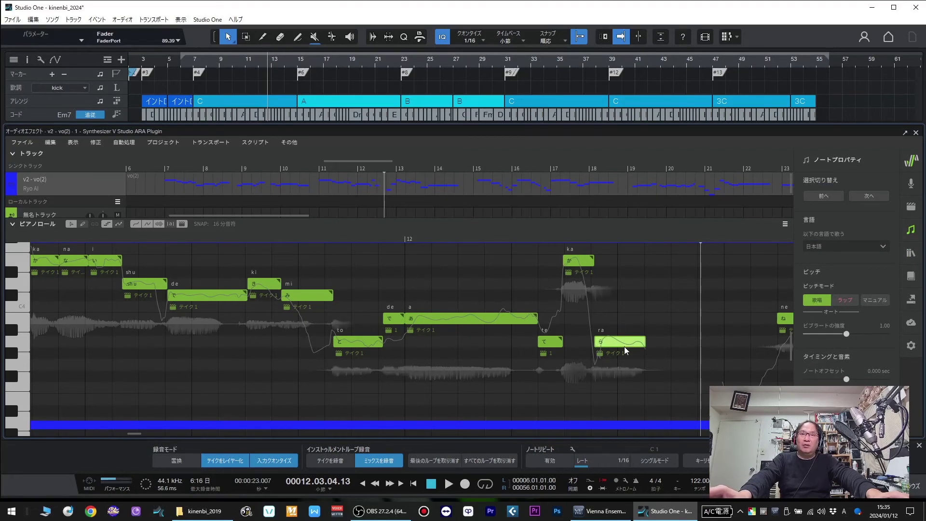
click(870, 301)
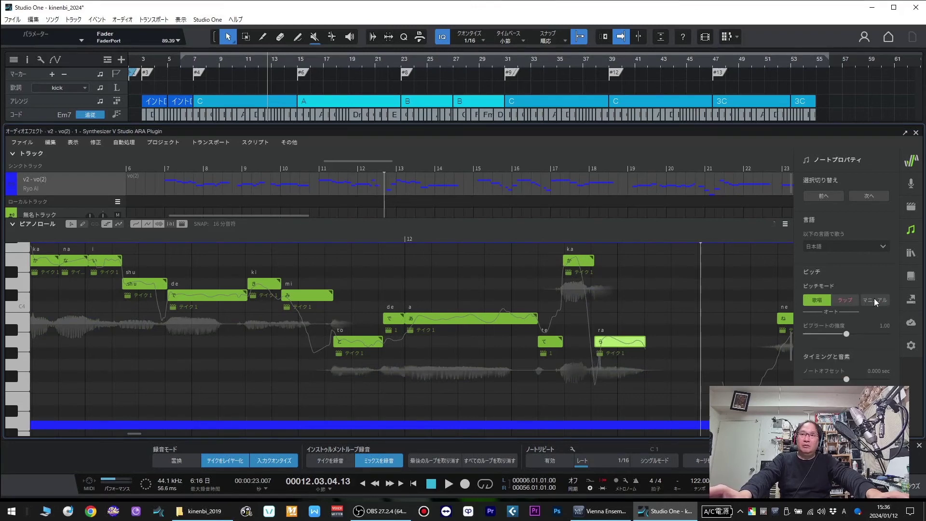
click(627, 341)
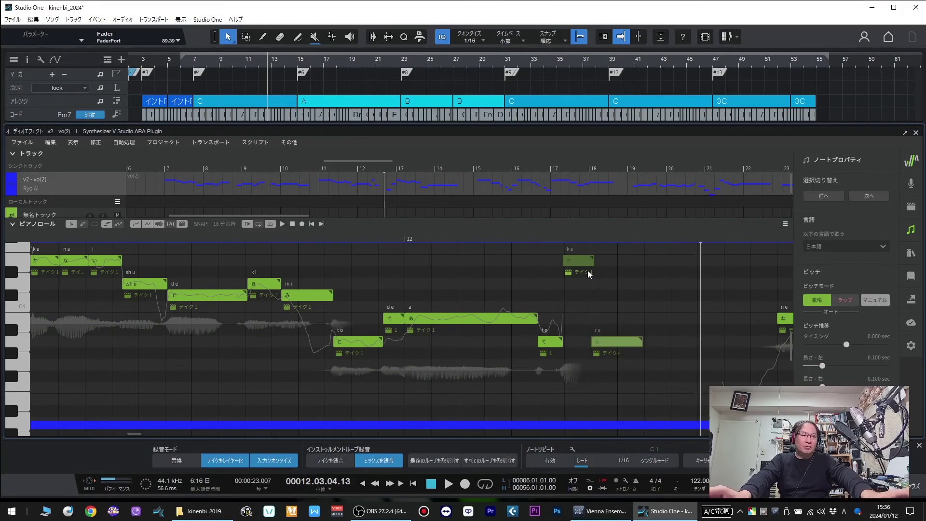
key(ctrl+z)
Step: Switch all vocal notes to the automatic 歌唱 pitch mode with a newly generated AI take, and audition the result into bar 20
click(482, 319)
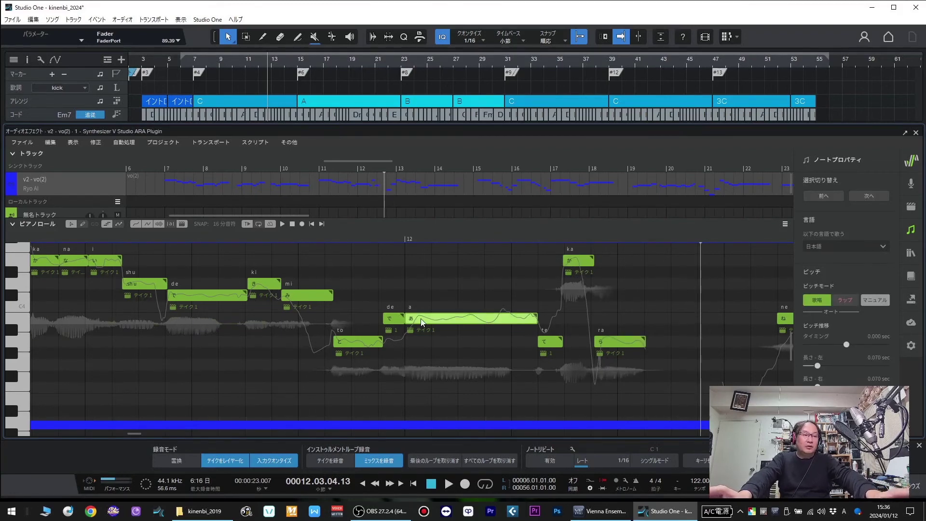
key(ctrl+a)
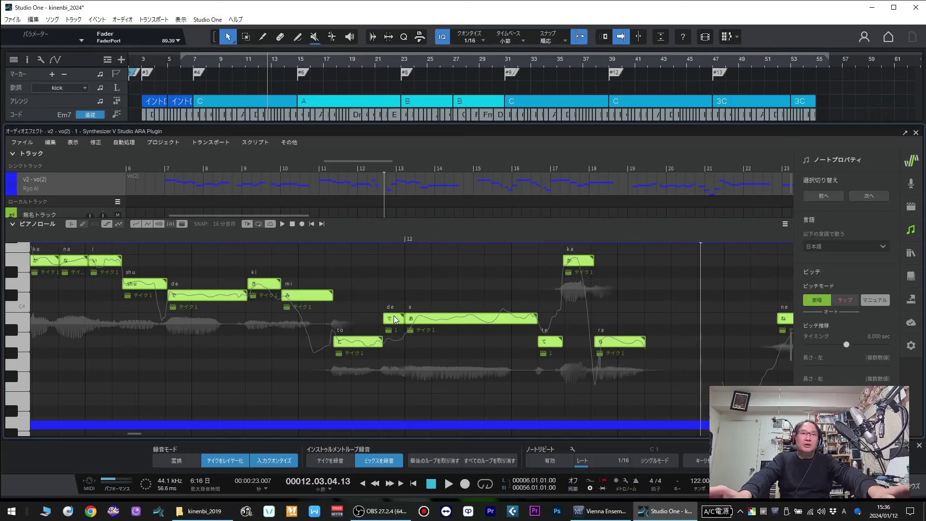
click(880, 299)
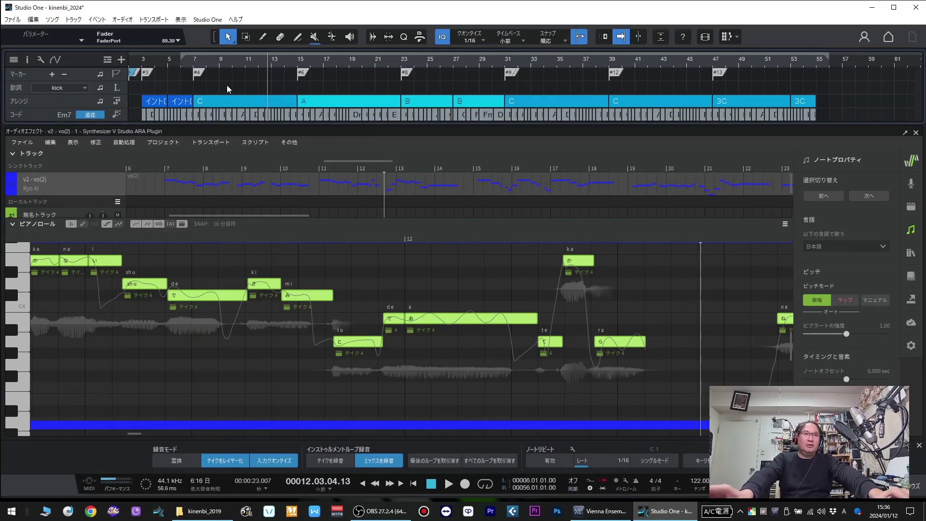
key(space)
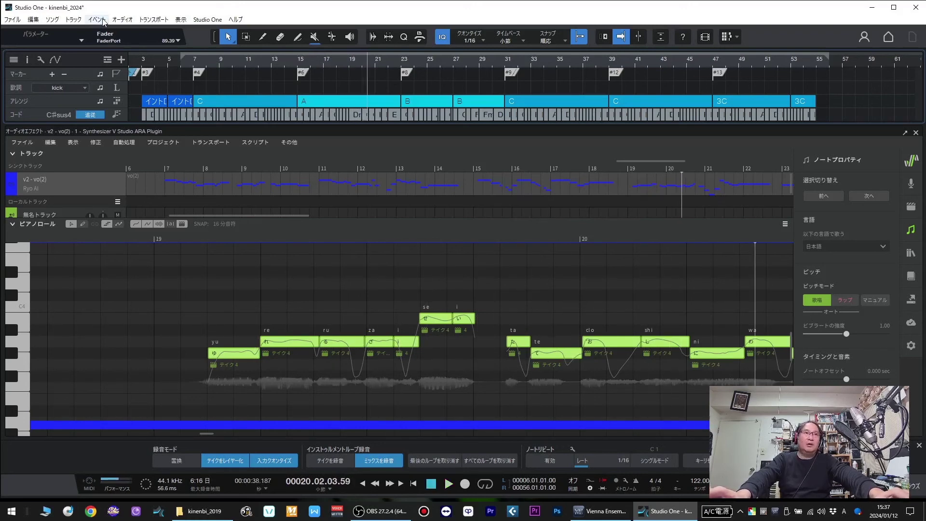
Step: Split all selected notes and adjust the melody with the automatic processing command 選択したノートを分割してメロディを調整
click(123, 143)
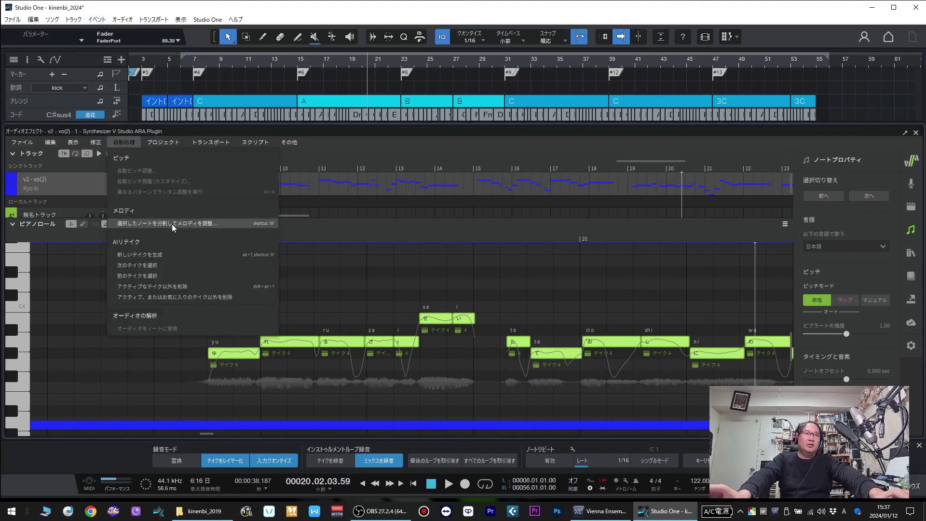
click(172, 223)
click(443, 286)
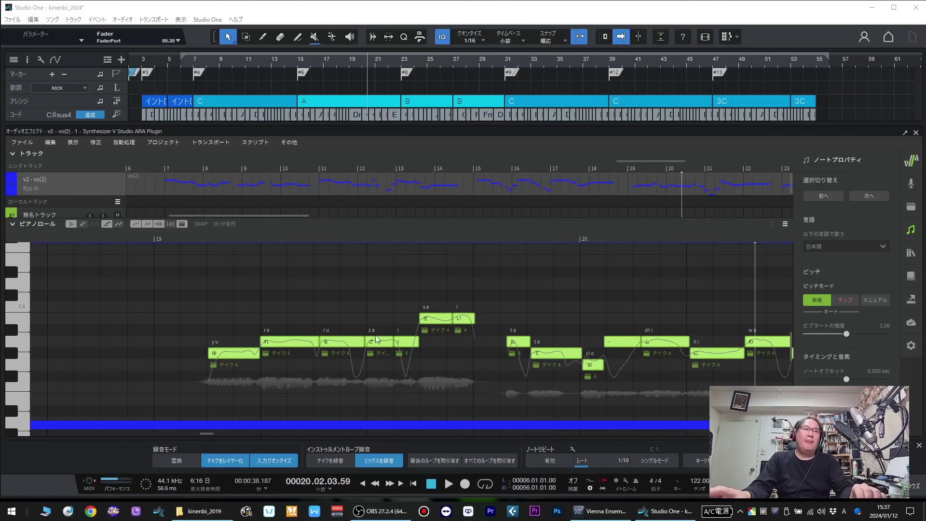
Step: Play back the melody-adjusted vocal from around bar 19 into bar 26, stopping and restarting as needed
click(158, 239)
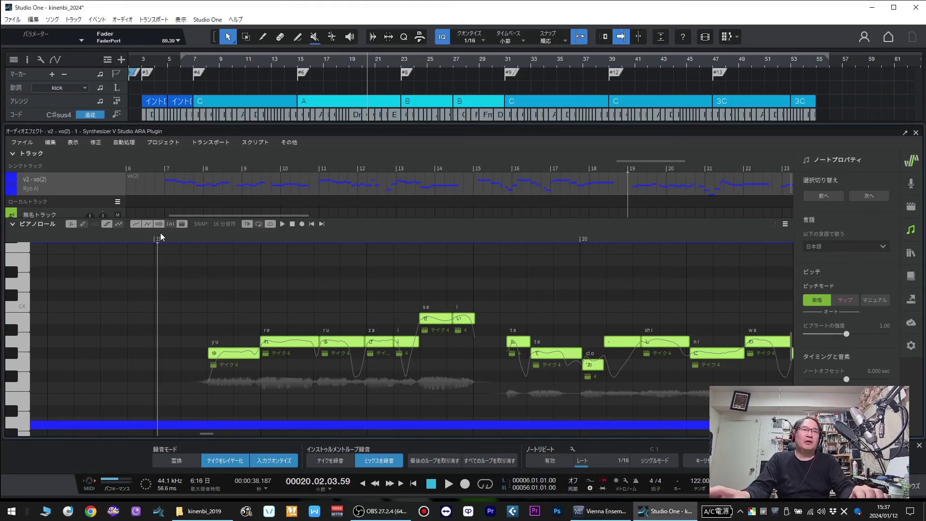
key(space)
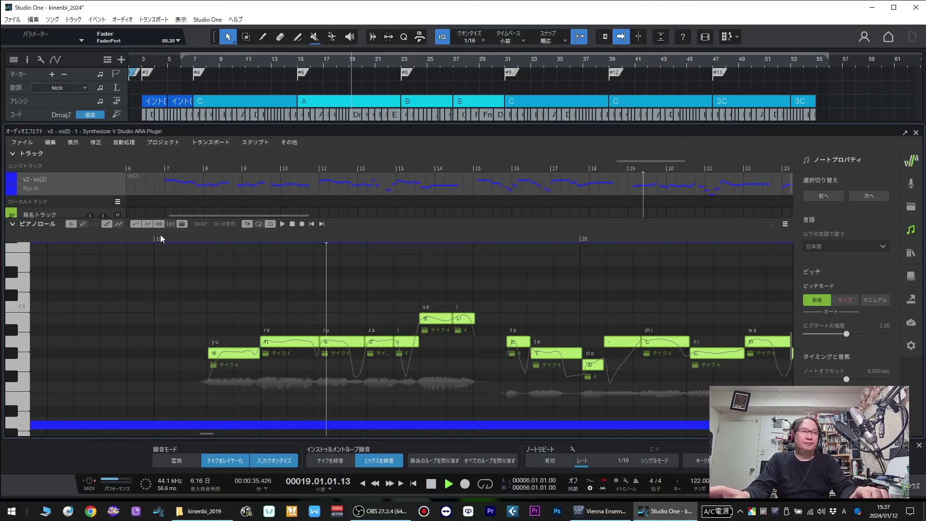
key(space)
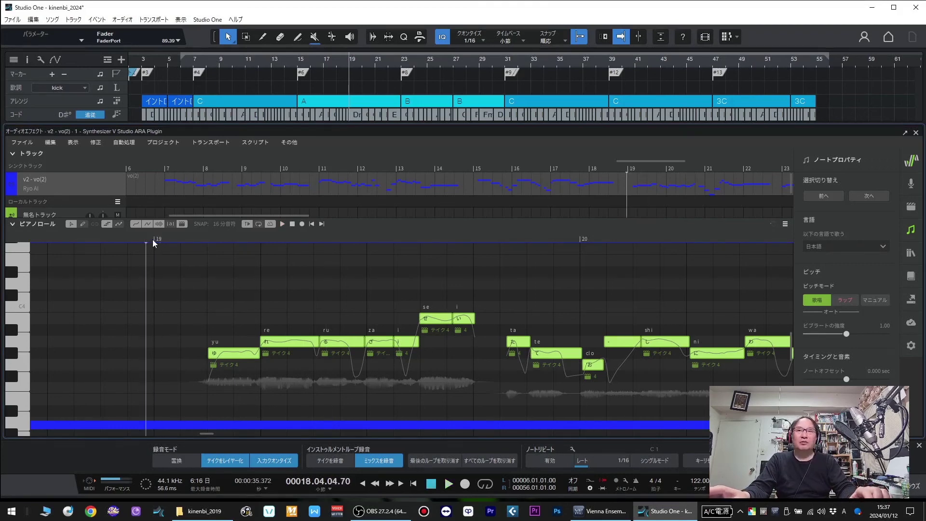
key(space)
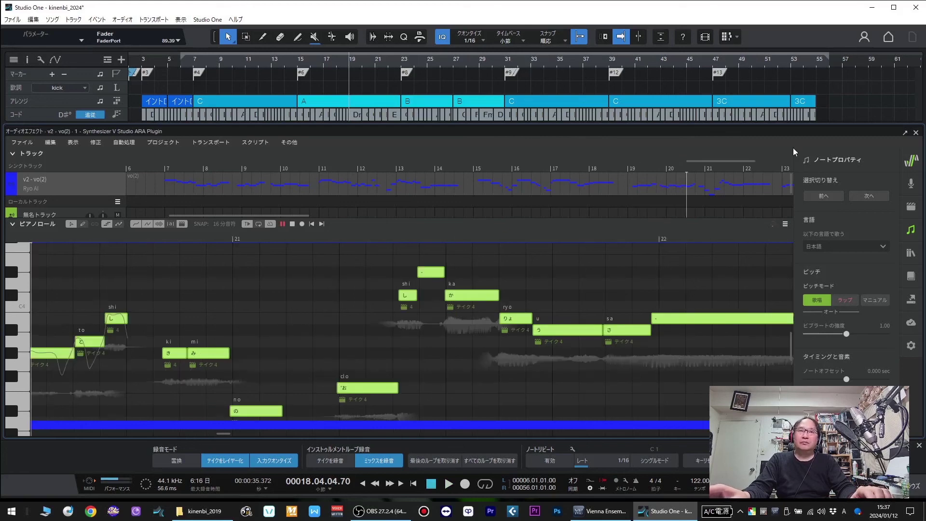
key(space)
key(space)
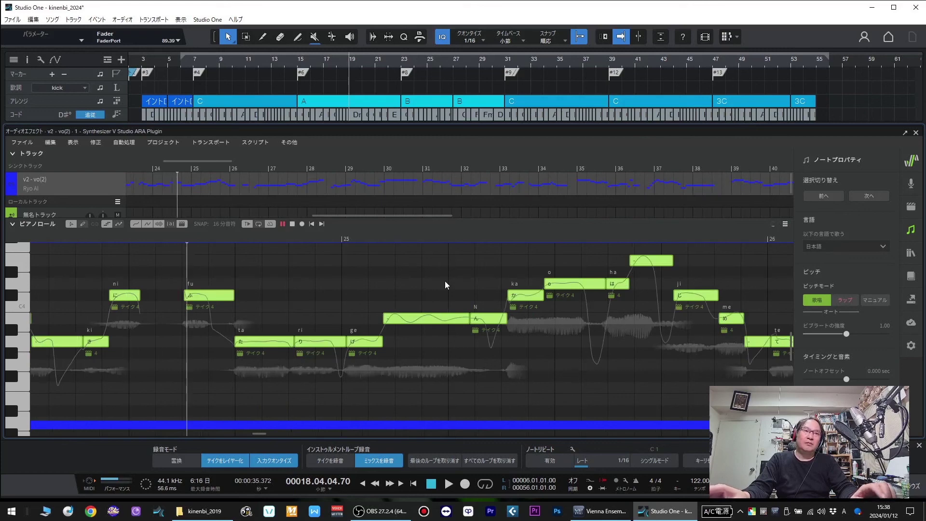
key(space)
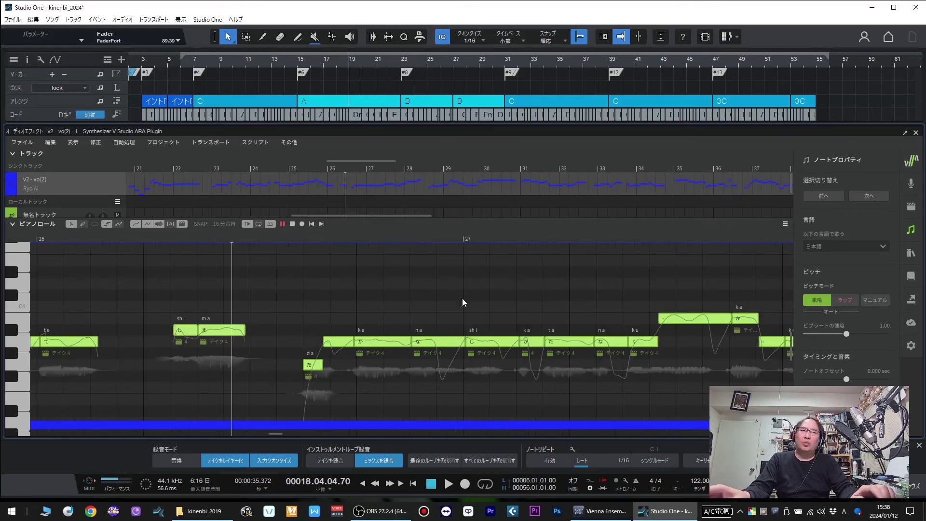
Step: Close the vocal editor, play the full arrangement from around bar 7, and set the v2 - vo(2) mixer level to +4.3 dB
key(F2)
key(space)
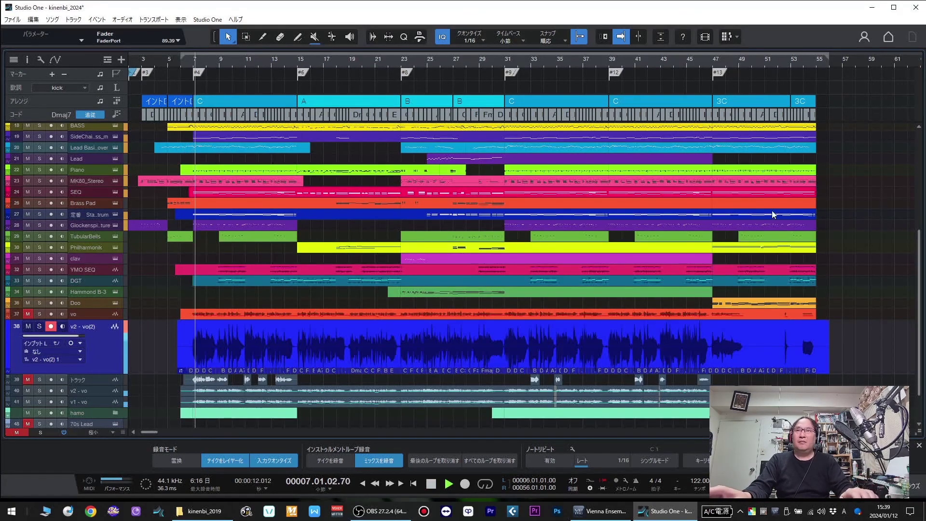
key(F3)
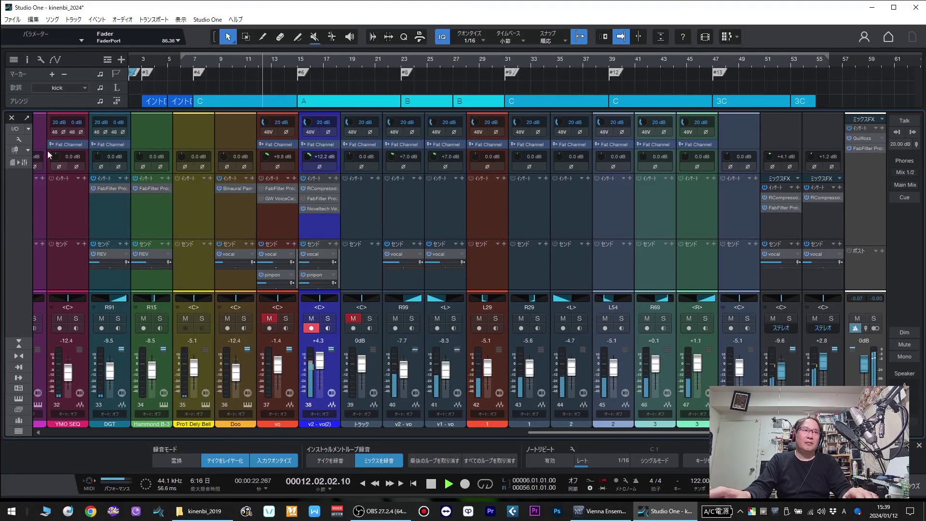
click(13, 118)
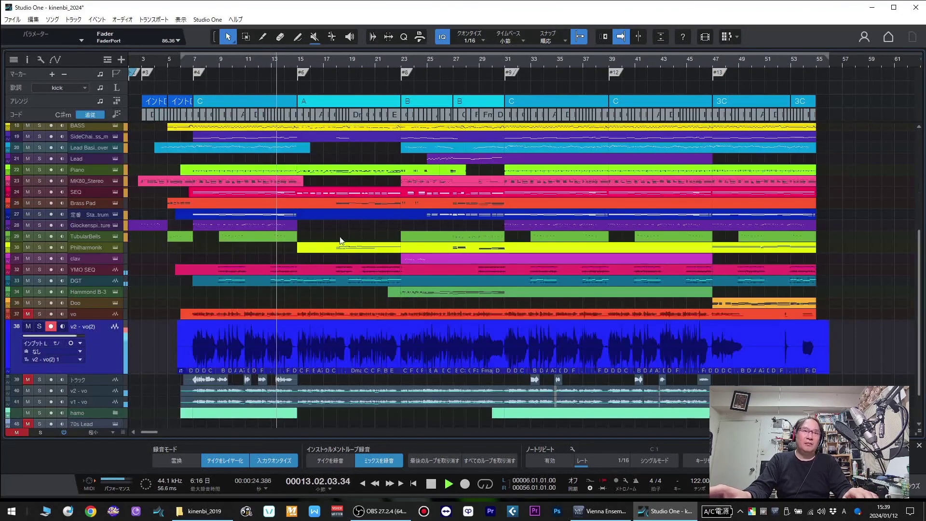
Step: Reopen the v2 - vo(2) event in the vocal editor and audition it to the end of bar 21, pausing once in bar 18
click(324, 328)
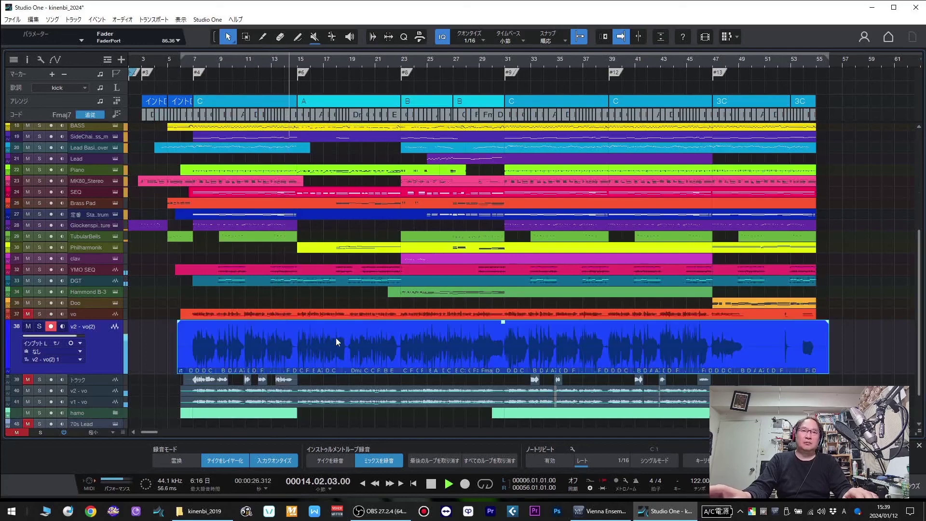
double_click(336, 338)
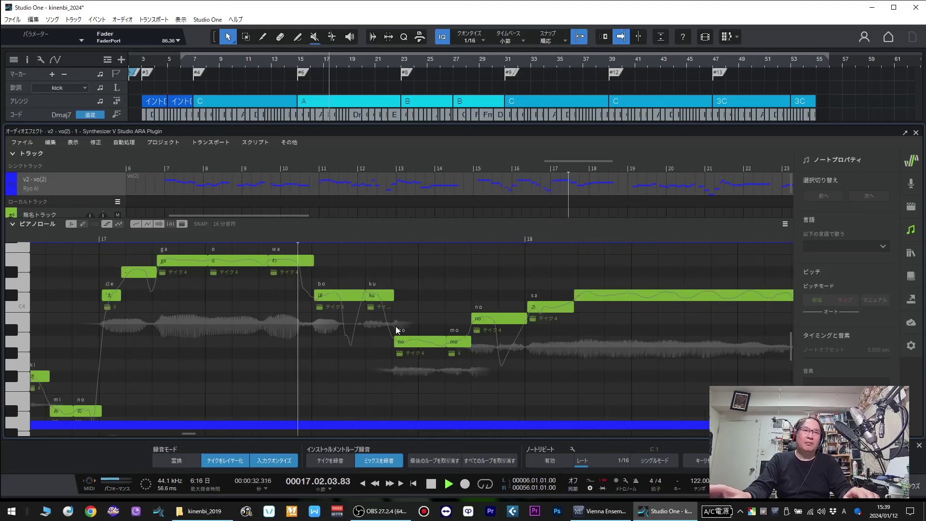
scroll(582, 328, up, 1)
key(space)
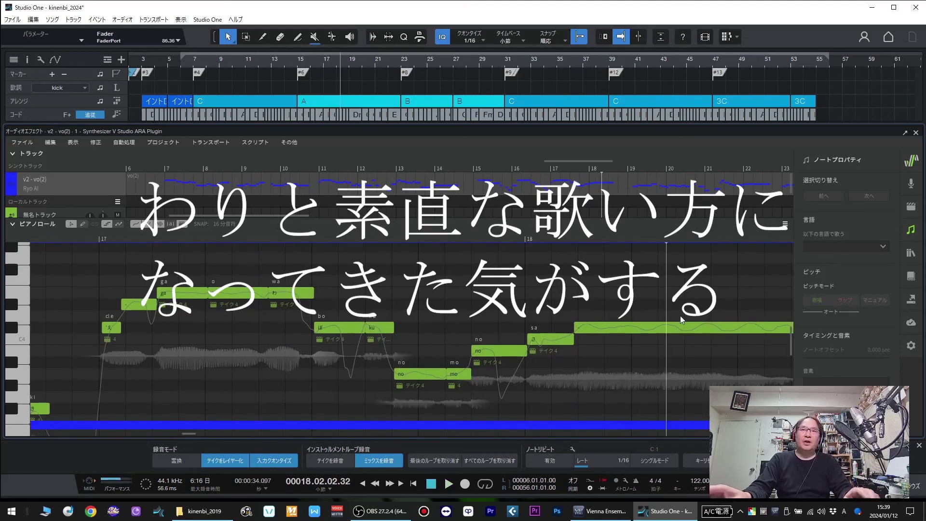
key(space)
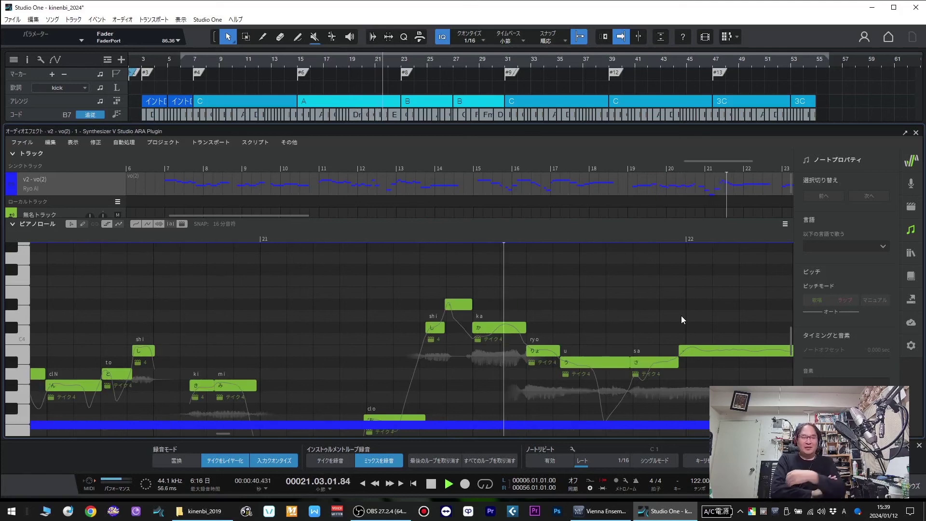
key(space)
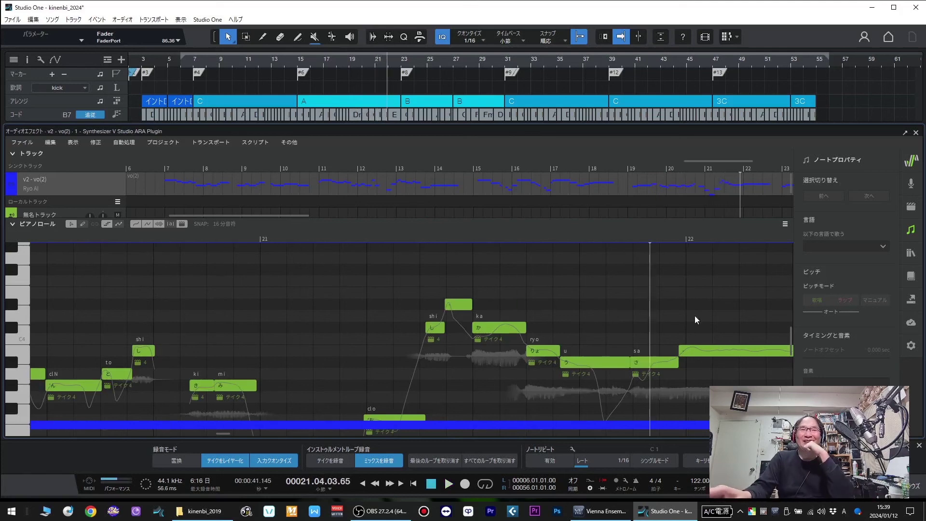
Step: Check the pitch mode of the か, し and in-between notes in bar 21
click(503, 328)
click(820, 300)
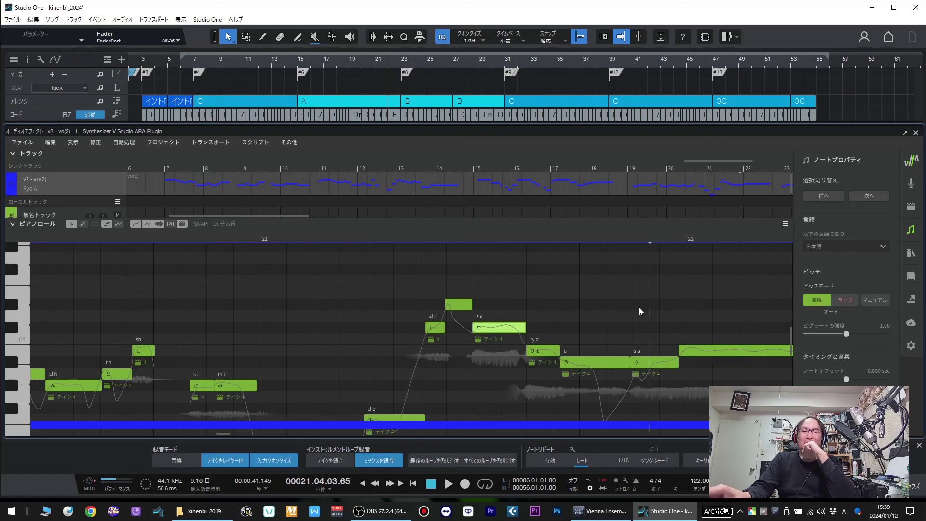
click(565, 316)
click(510, 330)
click(625, 306)
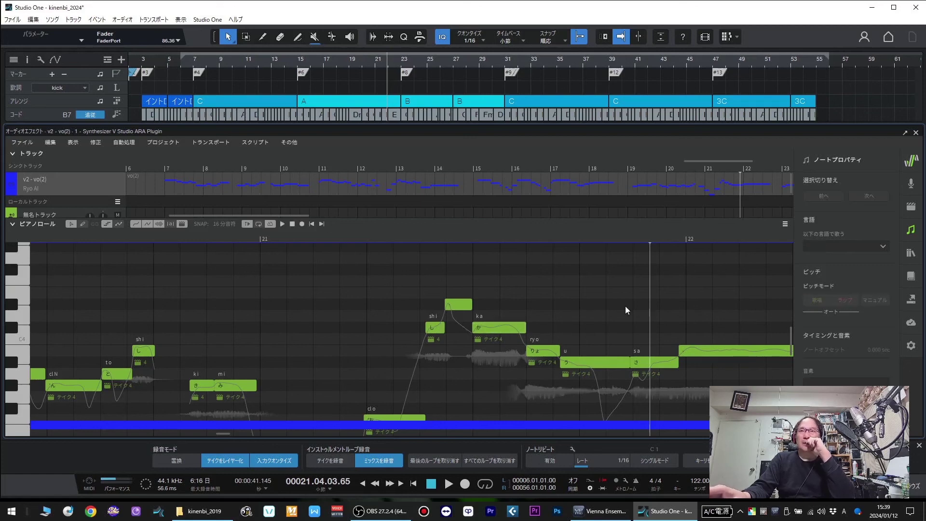
click(452, 305)
click(429, 328)
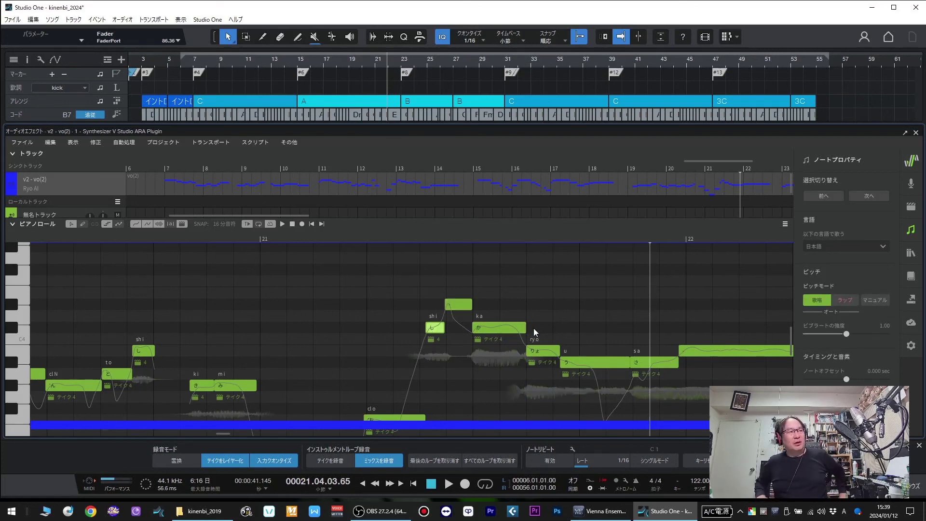